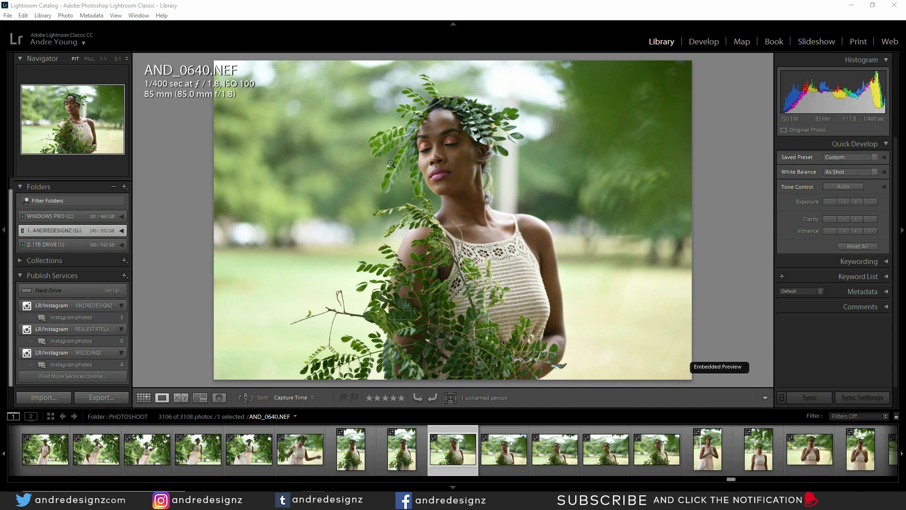
- Open the photo AND_0640.NEF for editing in Adobe Photoshop CC 2018
right_click(406, 157)
mouse_move(441, 248)
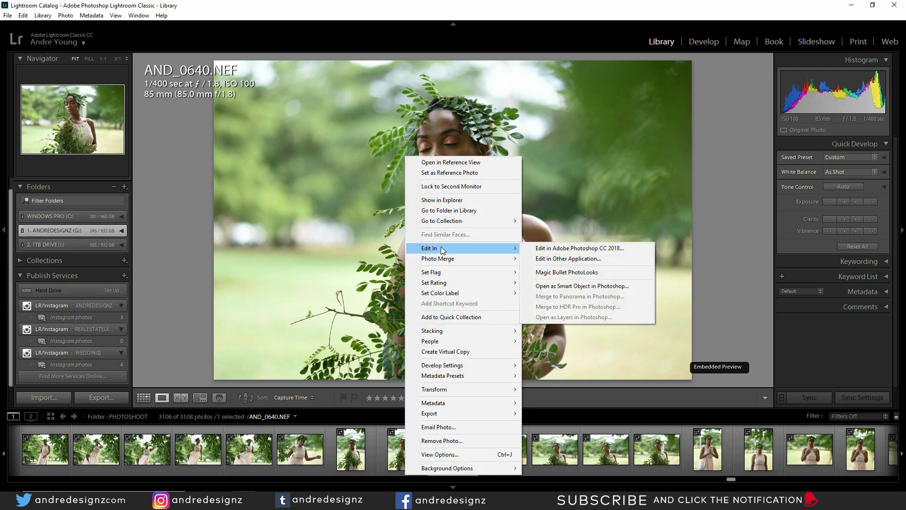
left_click(586, 248)
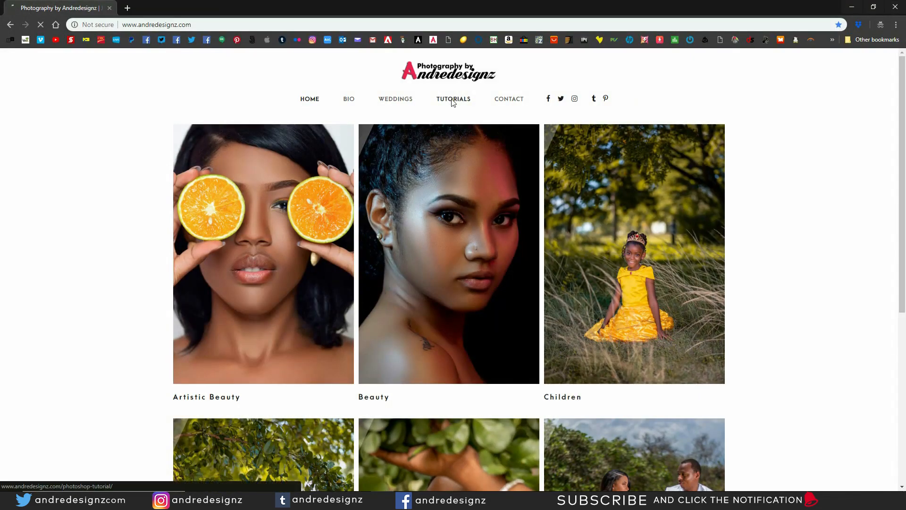
- View the Tutorials page of andredesignz.com and the download page for its free Photoshop actions
left_click(452, 99)
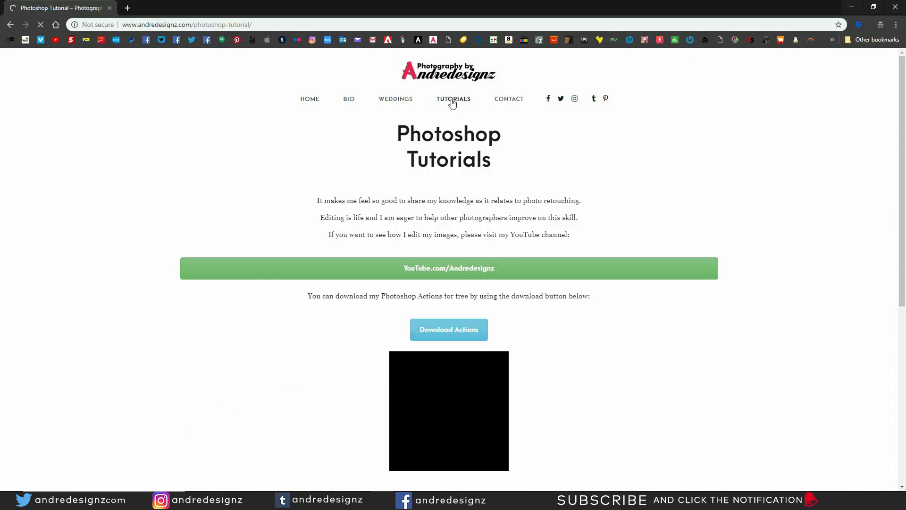
left_click(461, 329)
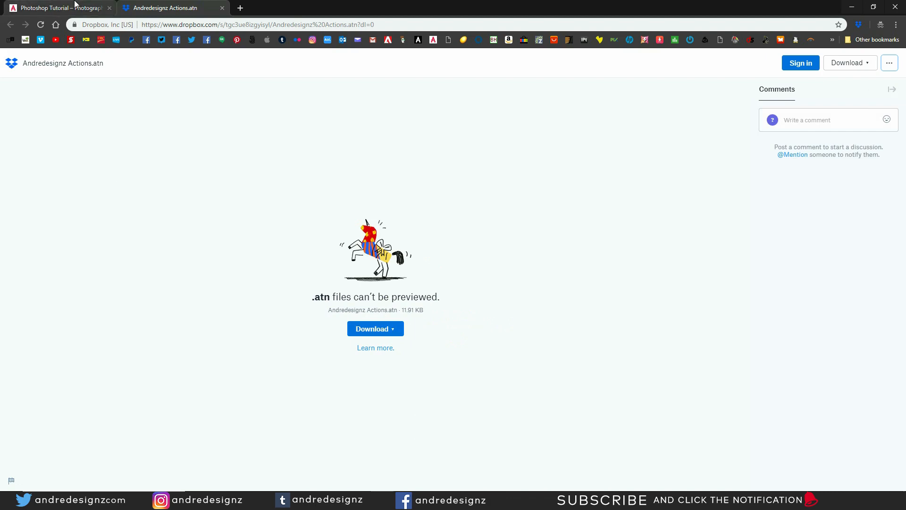
left_click(55, 4)
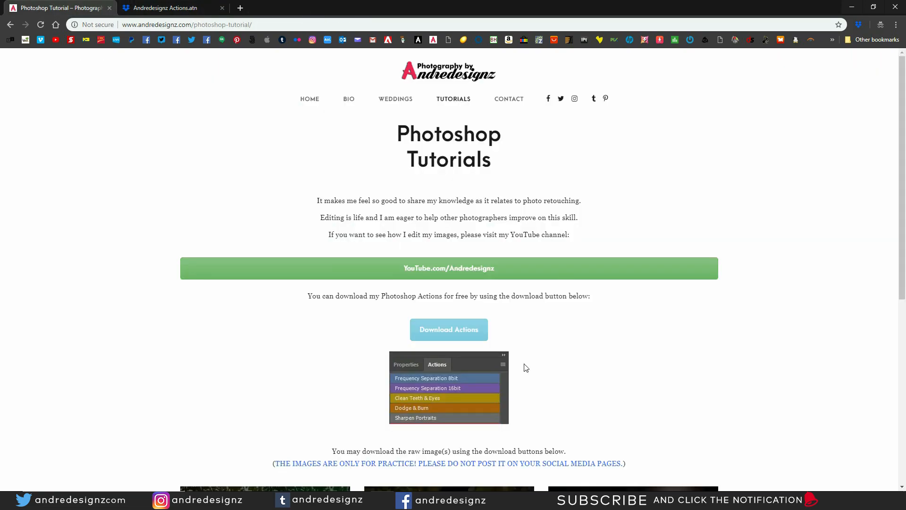
- Switch to Photoshop and look up where the Actions panel is shown and where action files are loaded
left_click(265, 500)
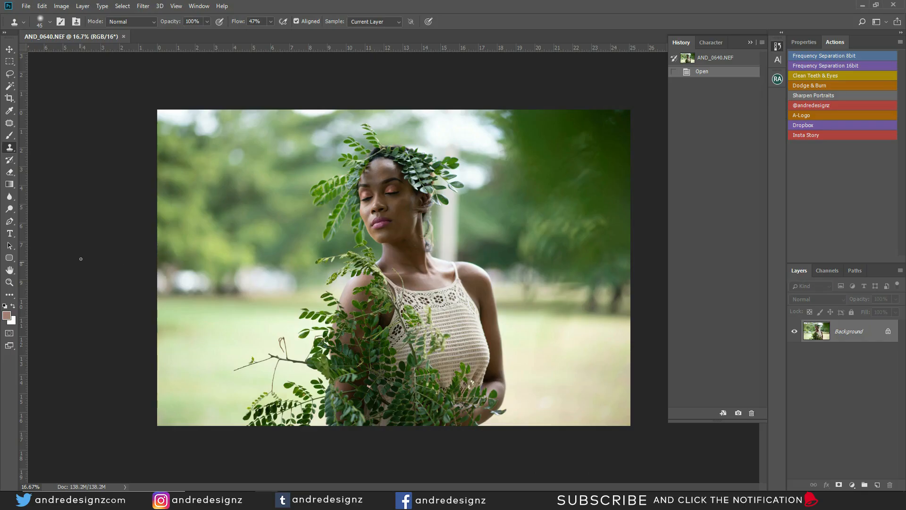
left_click(198, 6)
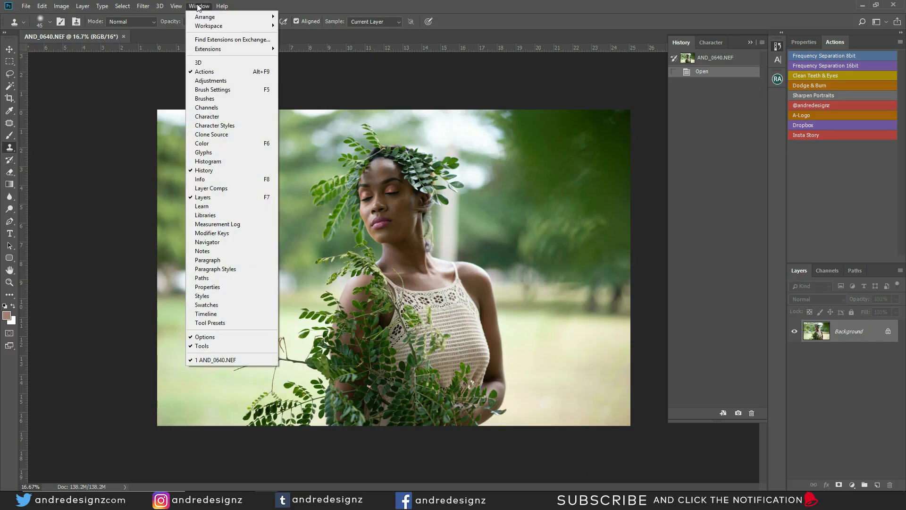
left_click(96, 132)
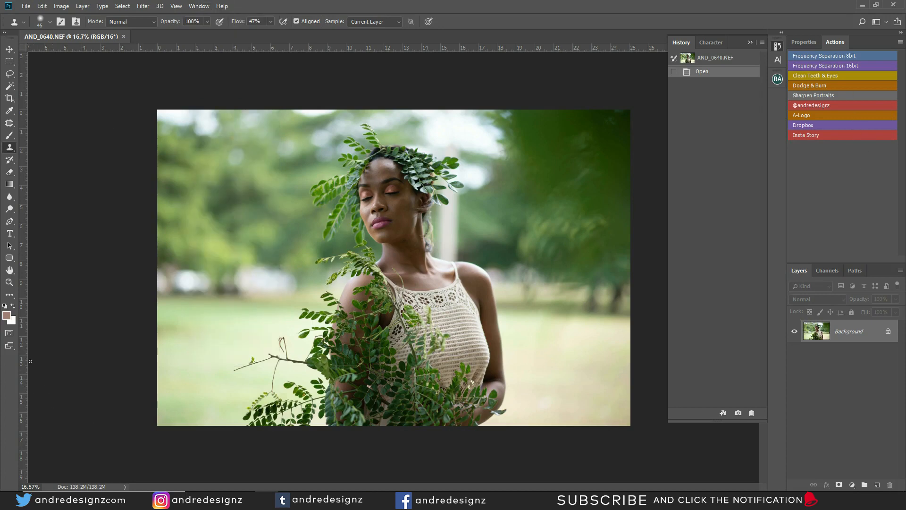
left_click(899, 42)
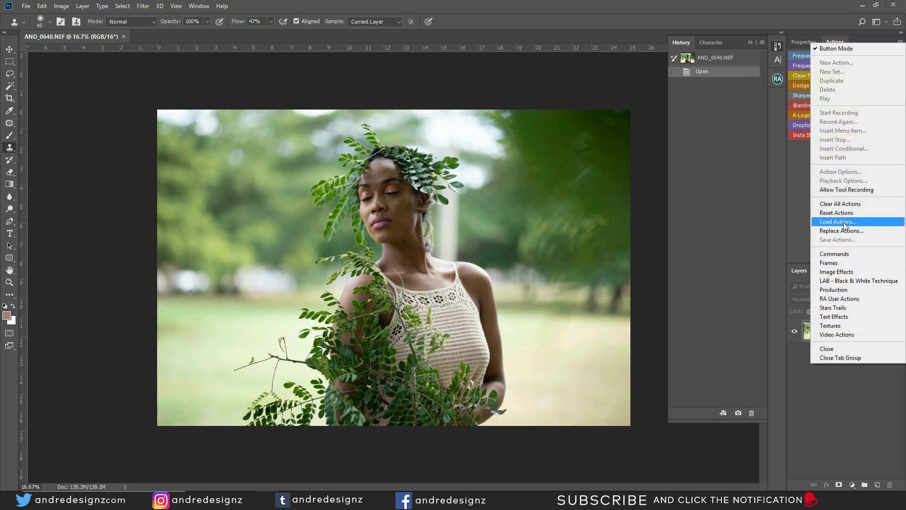
left_click(702, 218)
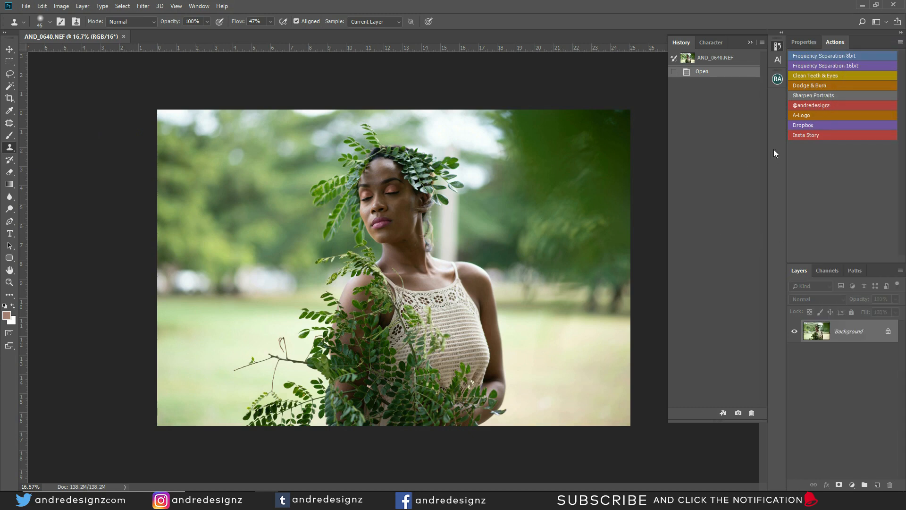
left_click(900, 42)
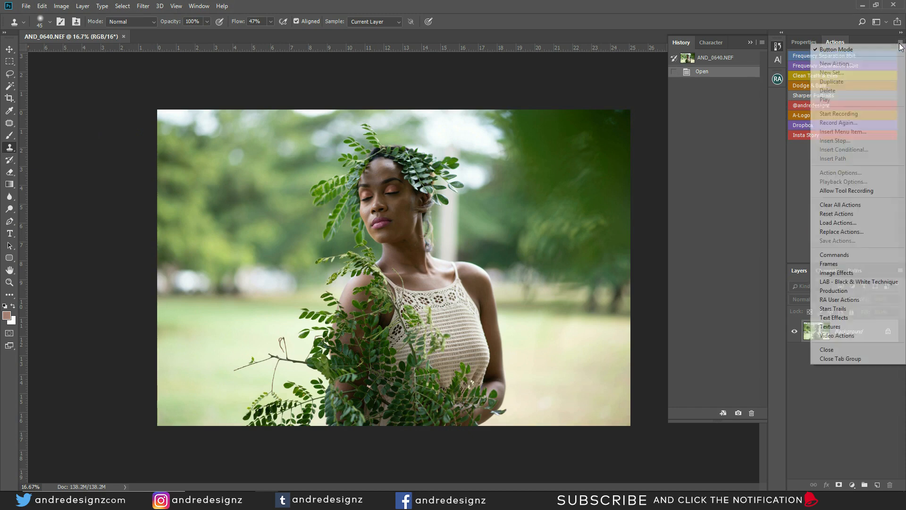
left_click(731, 141)
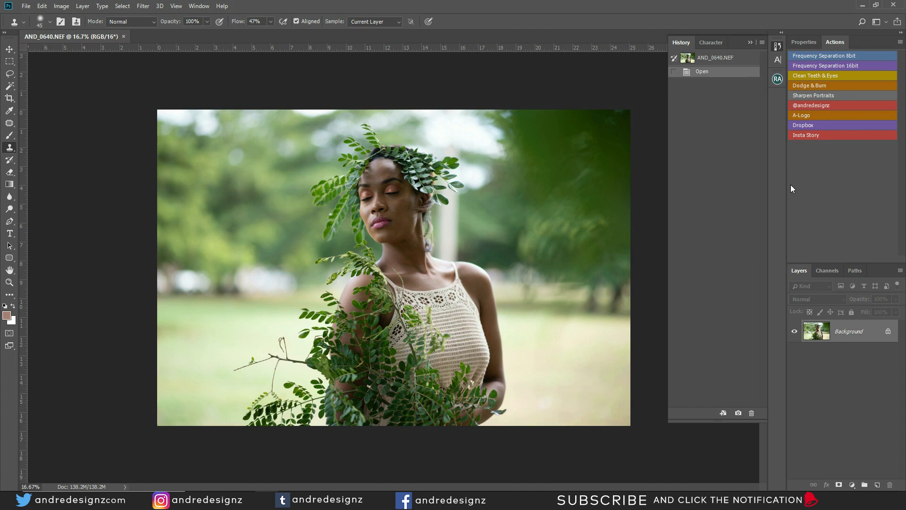
- Run the Frequency Separation 16bit action on the photo with a Gaussian Blur radius of 6.4 pixels
left_click(829, 66)
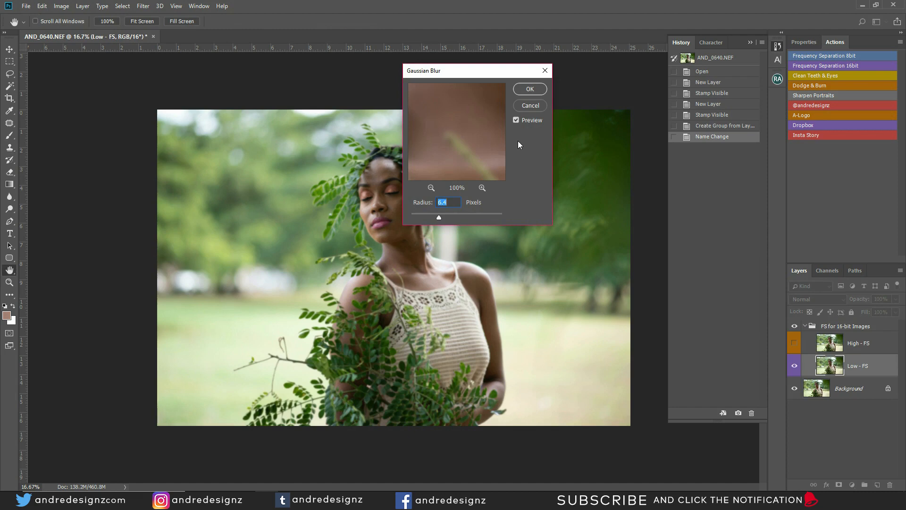
left_click(529, 90)
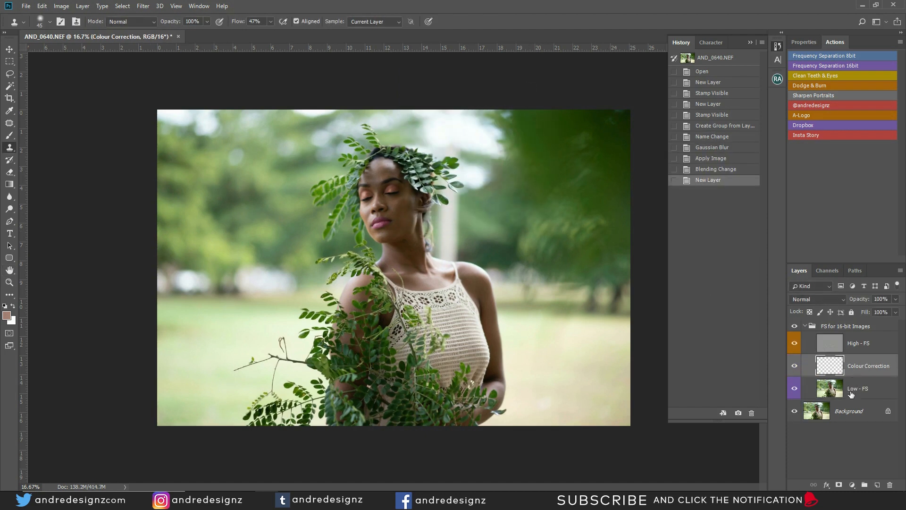
- Select the Low - FS layer and activate the Mixer Brush Tool
left_click(858, 389)
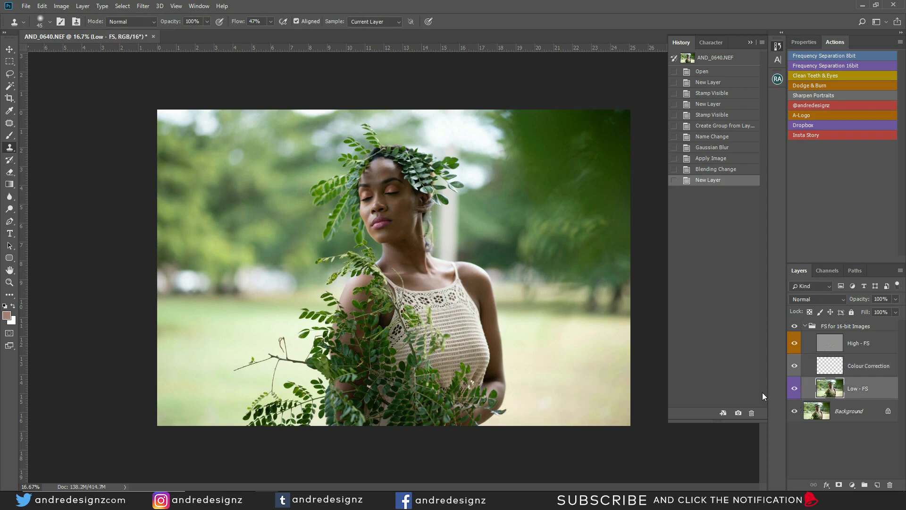
left_click(13, 137)
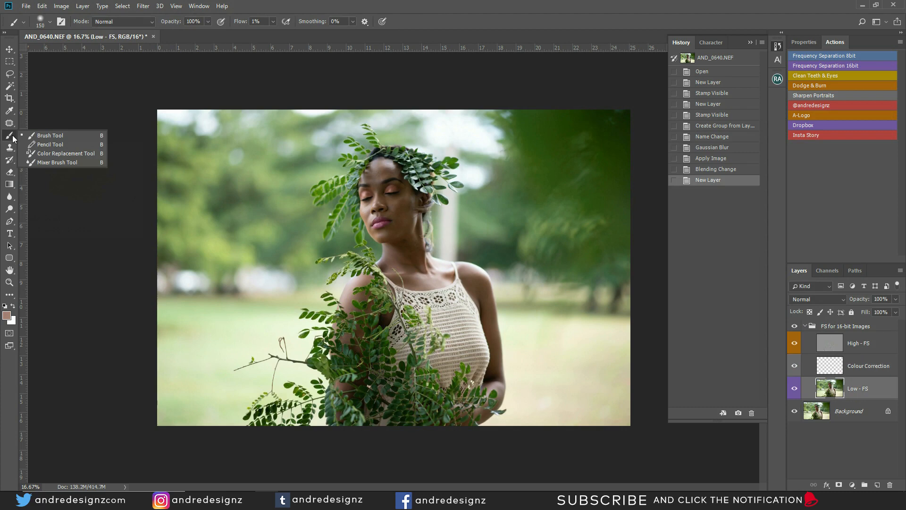
left_click(60, 163)
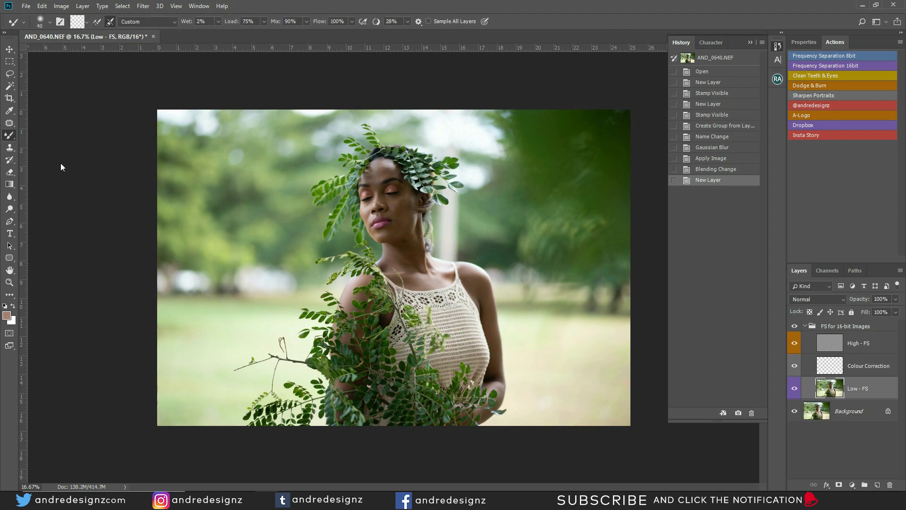
- Try loading the Mixer Brush after each stroke, clean the brush and turn the loading off again
left_click(97, 22)
left_click(87, 22)
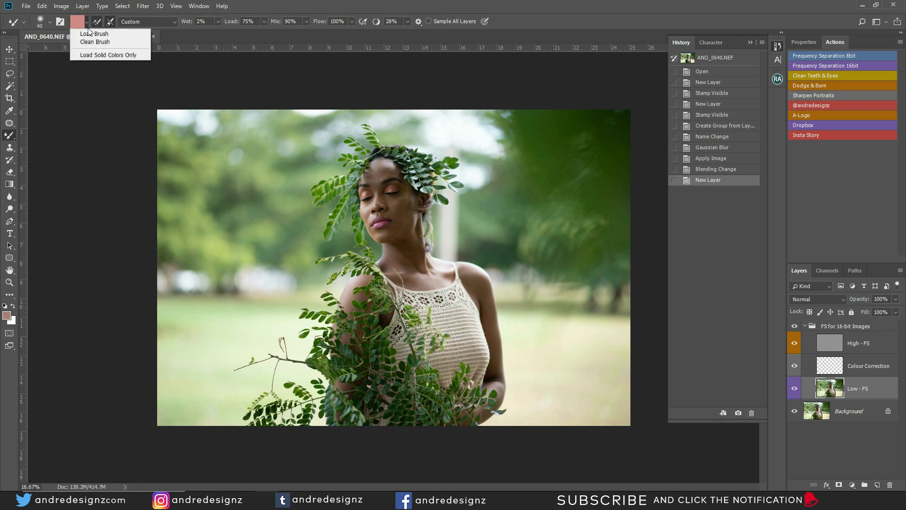
left_click(101, 55)
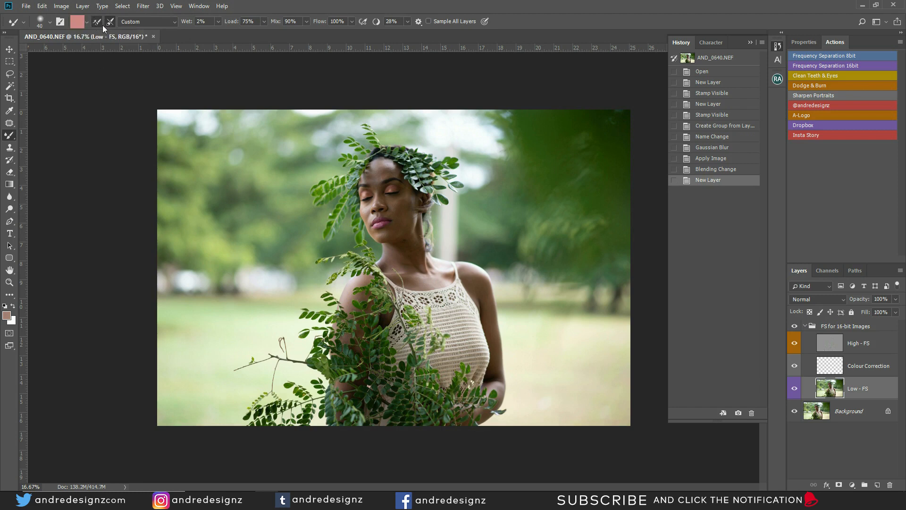
left_click(87, 21)
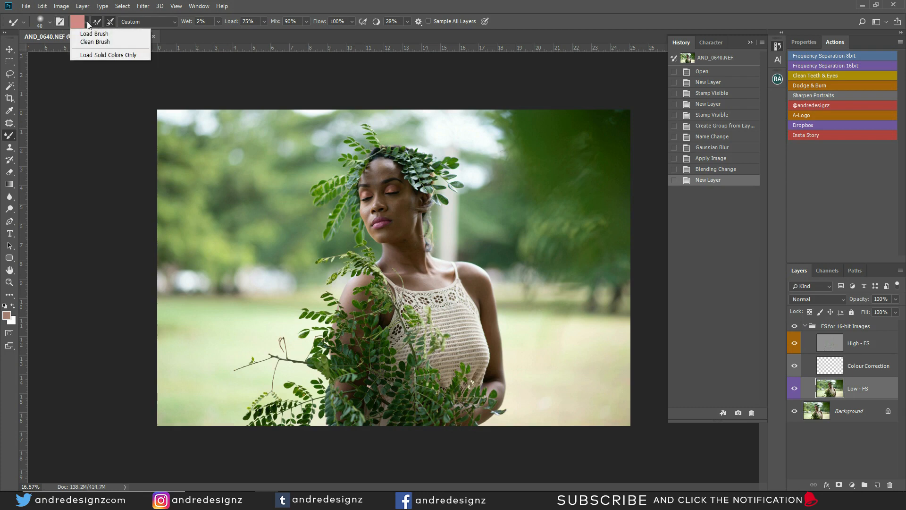
left_click(96, 42)
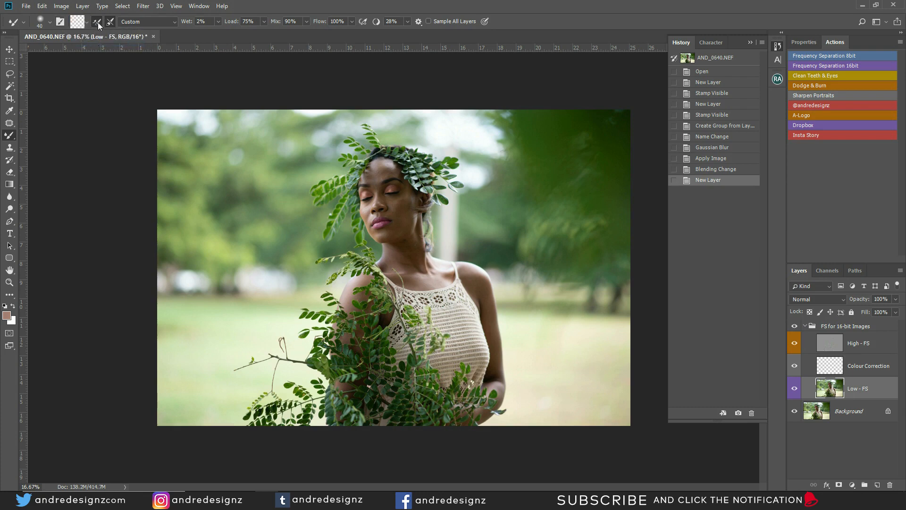
left_click(96, 22)
- Check the Mixer Brush's wetness setting and its brush tip, size and hardness
left_click(206, 22)
left_click(49, 21)
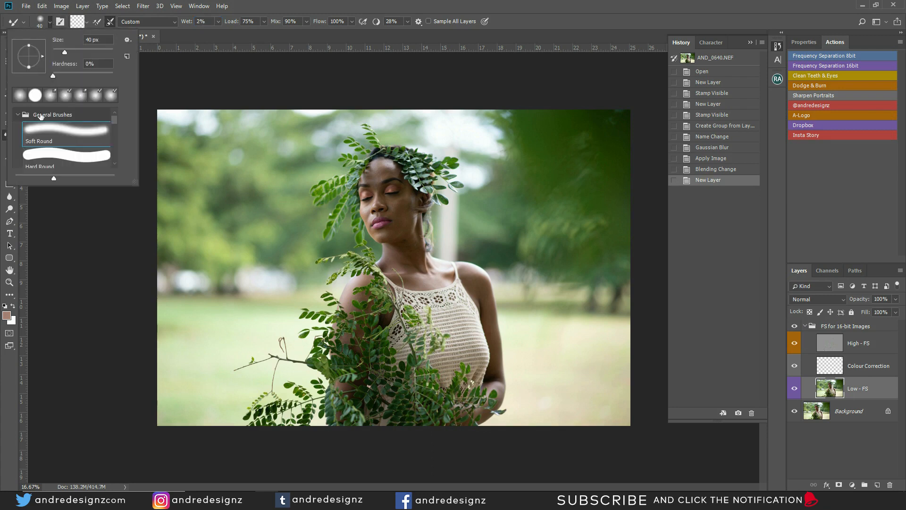
left_click(81, 231)
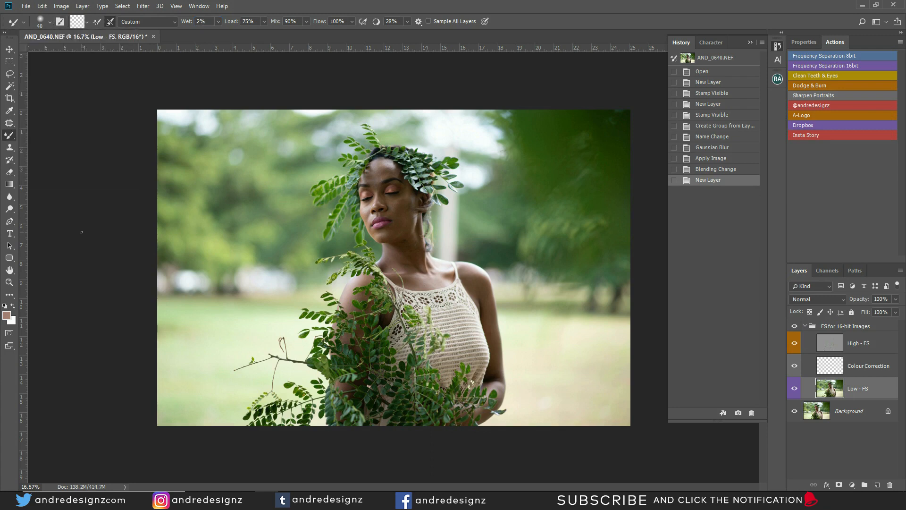
- Blend the skin tones on the woman's forehead with the Mixer Brush at 175 px
scroll(392, 192, "up", 8)
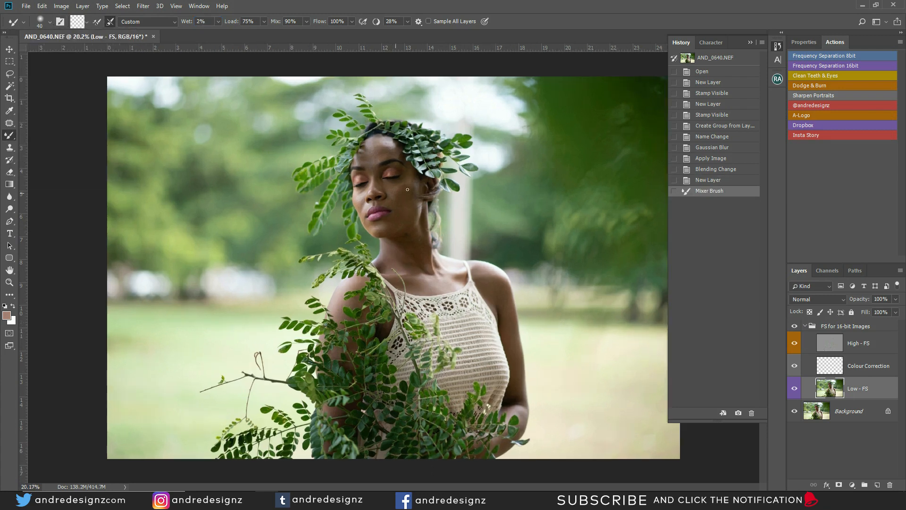
scroll(396, 181, "up", 1)
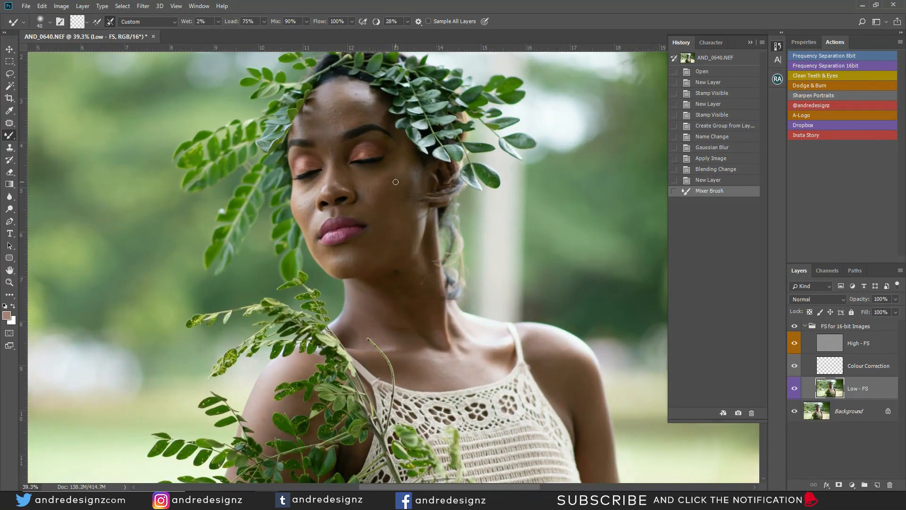
key("ctrl+shift+bracketleft")
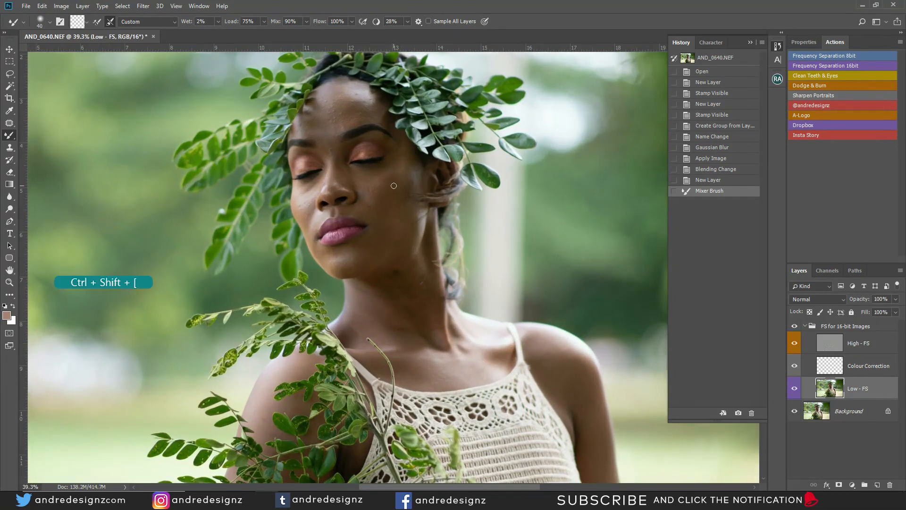
key("bracketleft")
key("bracketright")
key("bracketright")
key("bracketright")
key("bracketright")
key("bracketright")
key("bracketright")
key("bracketright")
key("bracketright")
key("bracketright")
key("bracketright")
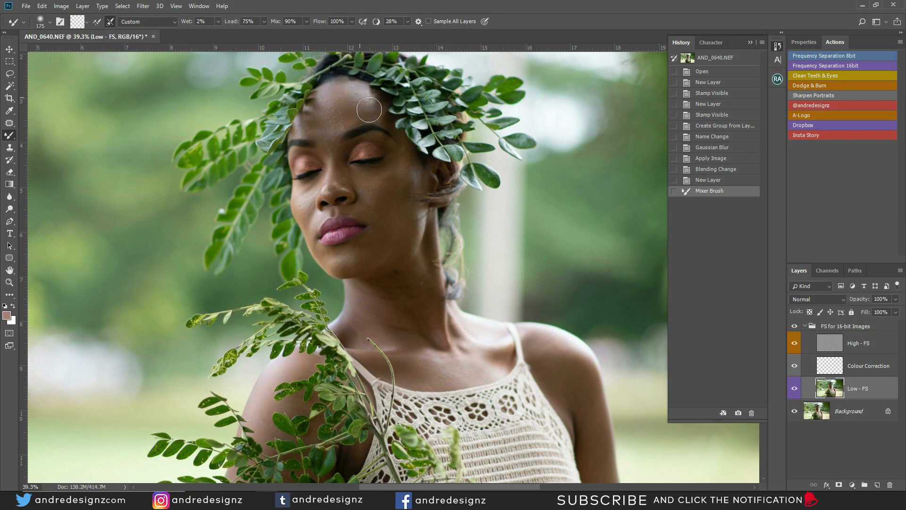
mouse_move(349, 99)
left_mouse_down()
mouse_move(338, 122)
mouse_move(336, 105)
mouse_move(333, 123)
mouse_move(322, 106)
mouse_move(312, 123)
mouse_move(321, 103)
mouse_move(343, 111)
mouse_move(355, 98)
mouse_move(346, 118)
mouse_move(330, 99)
mouse_move(356, 113)
left_mouse_up()
- Smooth the tones along the bridge of the nose with the Mixer Brush reduced to 80 px
key("bracketleft")
key("bracketleft")
key("bracketleft")
key("bracketleft")
key("bracketleft")
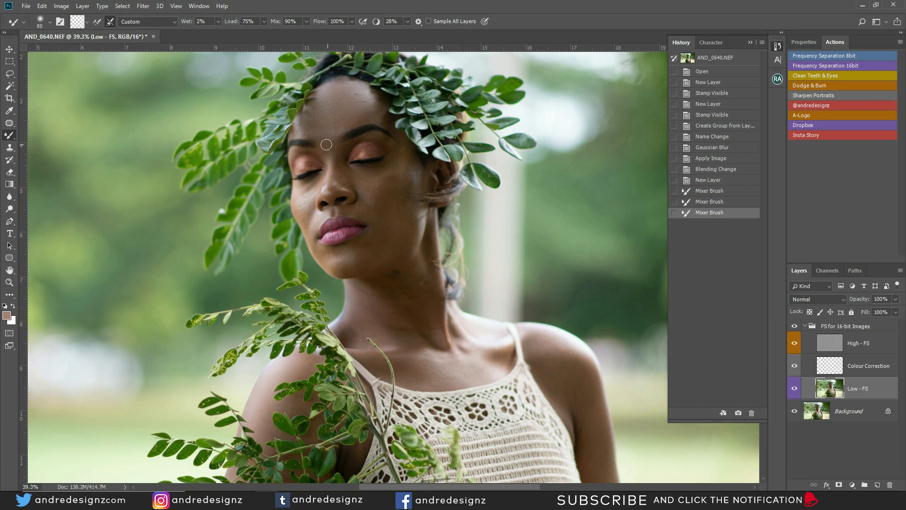
mouse_move(325, 176)
left_mouse_down()
mouse_move(338, 146)
mouse_move(337, 191)
left_mouse_up()
- Blend the narrow far cheek beside the nose and the lower forehead above the brows with the Mixer Brush at 100 px
key("bracketright")
key("bracketright")
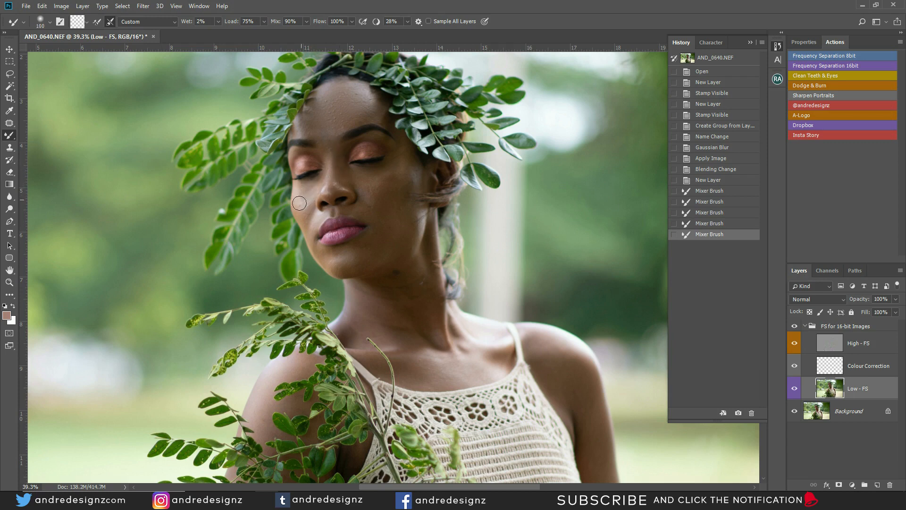
left_click_drag(311, 189, 306, 214)
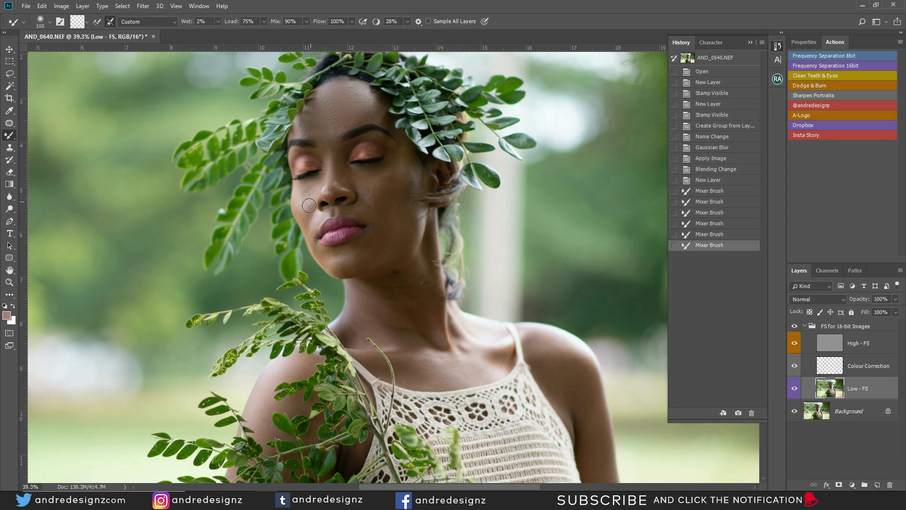
left_click_drag(310, 224, 309, 223)
mouse_move(341, 141)
left_mouse_down()
mouse_move(342, 116)
mouse_move(358, 122)
mouse_move(349, 128)
left_mouse_up()
left_click(320, 123)
- Blend the broad cheek, jaw and chin with the Mixer Brush at 150 to 175 px, and compare with the frequency separation group hidden
key("bracketright")
key("bracketright")
key("bracketright")
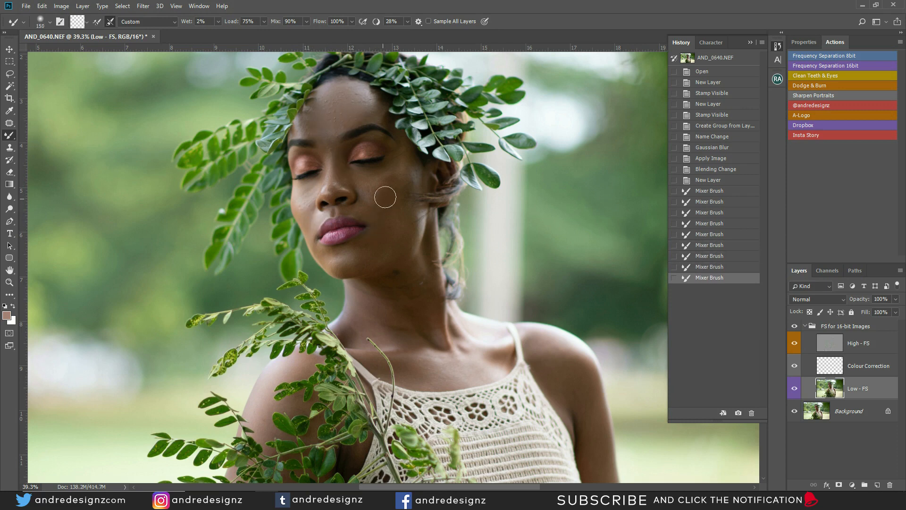
mouse_move(385, 177)
left_mouse_down()
mouse_move(391, 168)
mouse_move(373, 196)
left_mouse_up()
left_click_drag(385, 246, 383, 250)
mouse_move(393, 213)
left_mouse_down()
mouse_move(376, 243)
mouse_move(404, 218)
mouse_move(382, 261)
mouse_move(396, 239)
mouse_move(367, 261)
mouse_move(359, 251)
mouse_move(337, 262)
left_mouse_up()
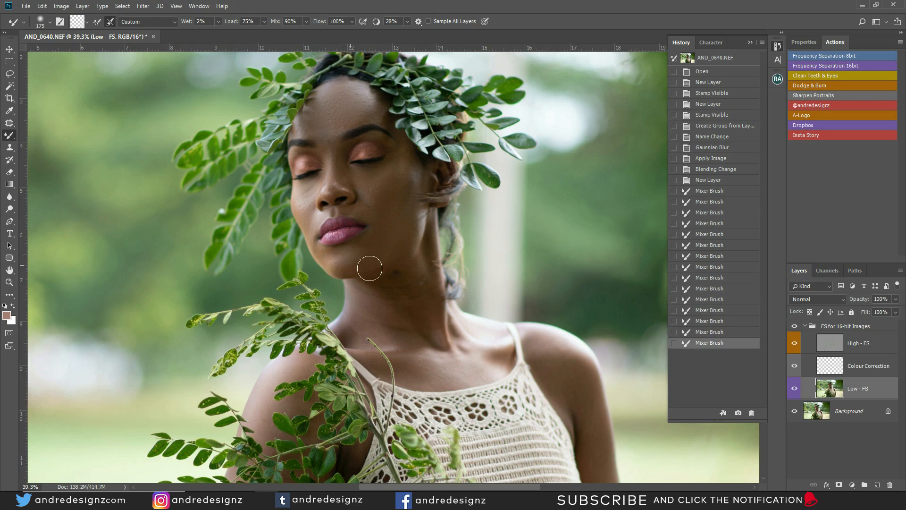
left_click(795, 326)
- Refine the blending on the broad cheek, forehead and chin with further Mixer Brush strokes at 175 px
mouse_move(386, 187)
left_mouse_down()
mouse_move(405, 160)
mouse_move(399, 194)
left_mouse_up()
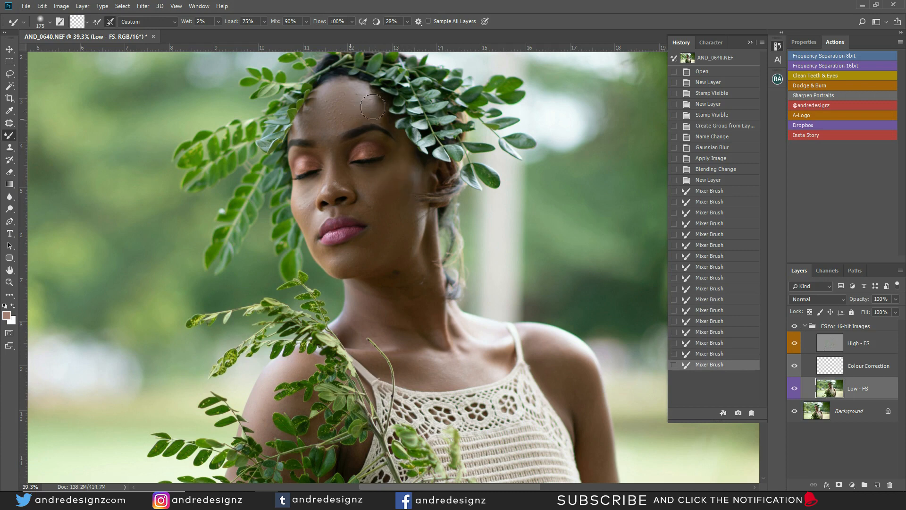
mouse_move(363, 115)
left_mouse_down()
mouse_move(354, 88)
mouse_move(364, 103)
mouse_move(358, 91)
mouse_move(366, 98)
mouse_move(339, 96)
mouse_move(335, 123)
mouse_move(336, 95)
mouse_move(338, 103)
mouse_move(326, 93)
mouse_move(326, 113)
left_mouse_up()
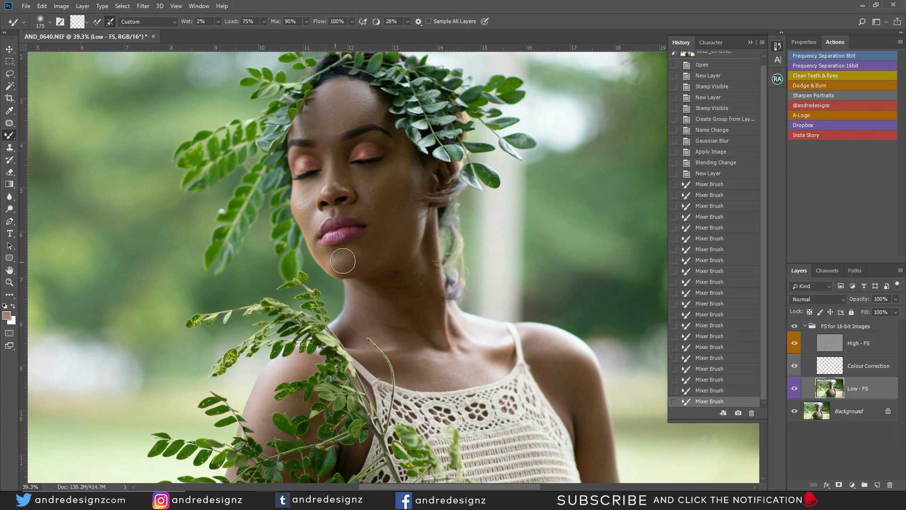
left_click(350, 257)
mouse_move(396, 227)
left_mouse_down()
mouse_move(401, 160)
mouse_move(401, 184)
left_mouse_up()
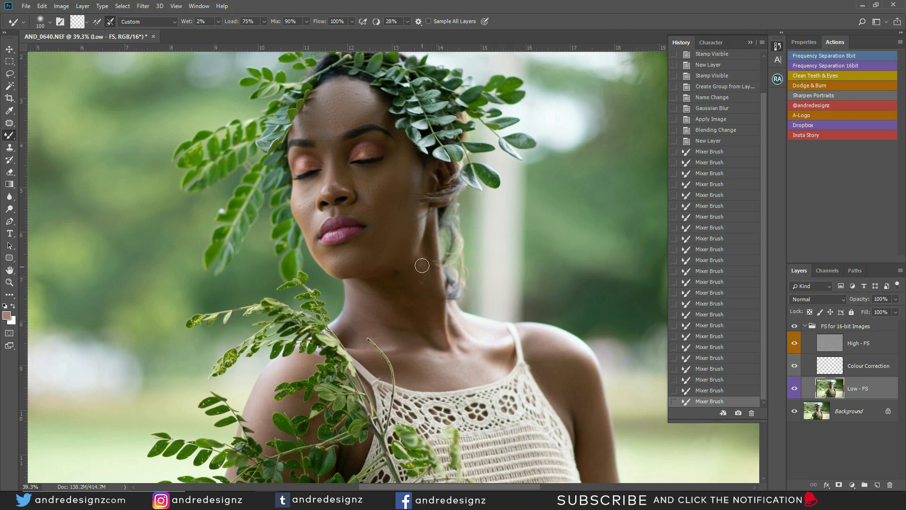
- Blend the tones of the neck and upper chest with the Mixer Brush at 100 px, enlarged to 175 px
left_click_drag(422, 286, 423, 279)
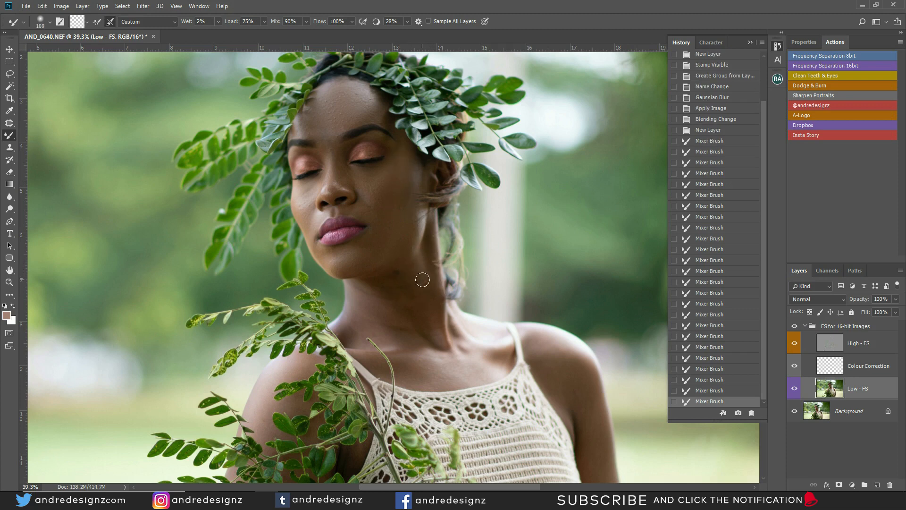
left_click(434, 328)
key("bracketright")
key("bracketright")
key("bracketright")
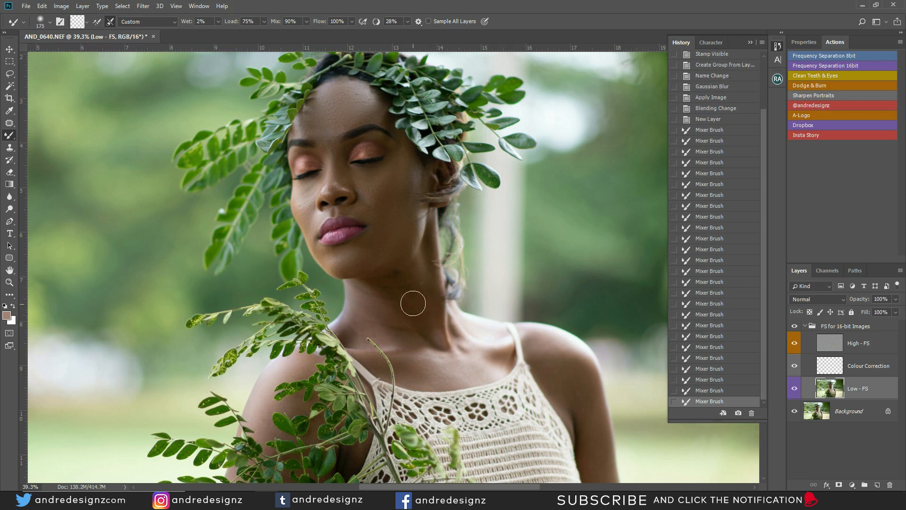
mouse_move(418, 316)
left_mouse_down()
mouse_move(383, 295)
mouse_move(394, 328)
mouse_move(369, 316)
mouse_move(354, 333)
mouse_move(363, 301)
mouse_move(413, 315)
mouse_move(435, 361)
left_mouse_up()
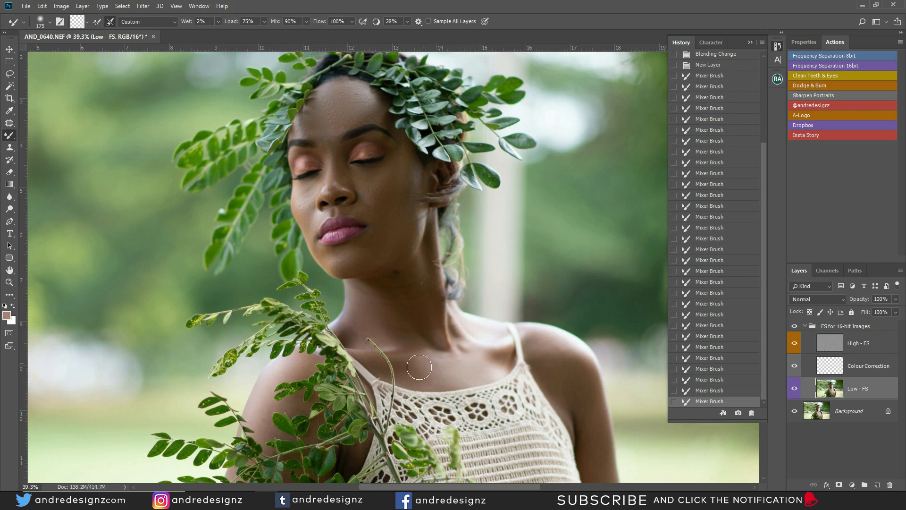
left_click_drag(462, 366, 458, 363)
mouse_move(427, 321)
left_mouse_down()
mouse_move(416, 292)
mouse_move(393, 318)
mouse_move(449, 326)
left_mouse_up()
- Smooth the collarbone, shoulders and both arms with the Mixer Brush at 175 px, reduced to 125 px for the narrower areas
key("space")
left_click_drag(522, 373, 309, 193)
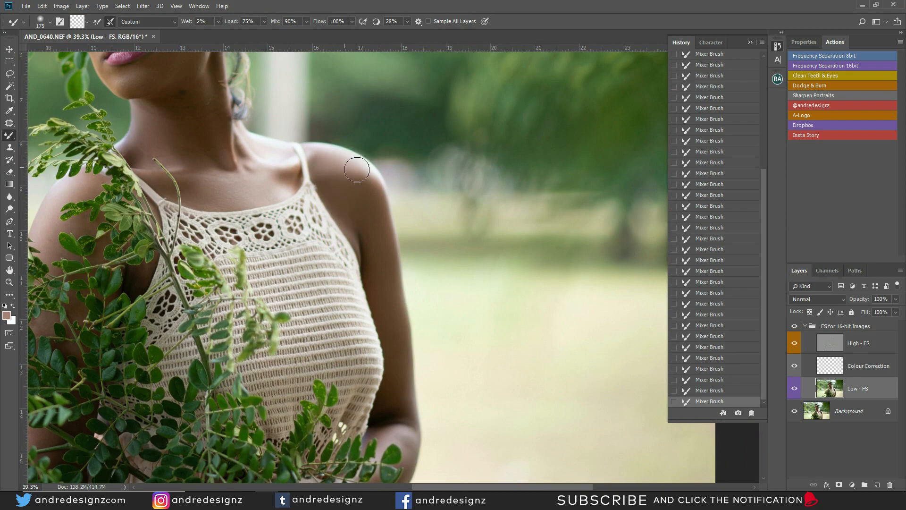
left_click_drag(261, 206, 365, 149)
key("bracketleft")
key("bracketleft")
key("ctrl+shift+bracketright")
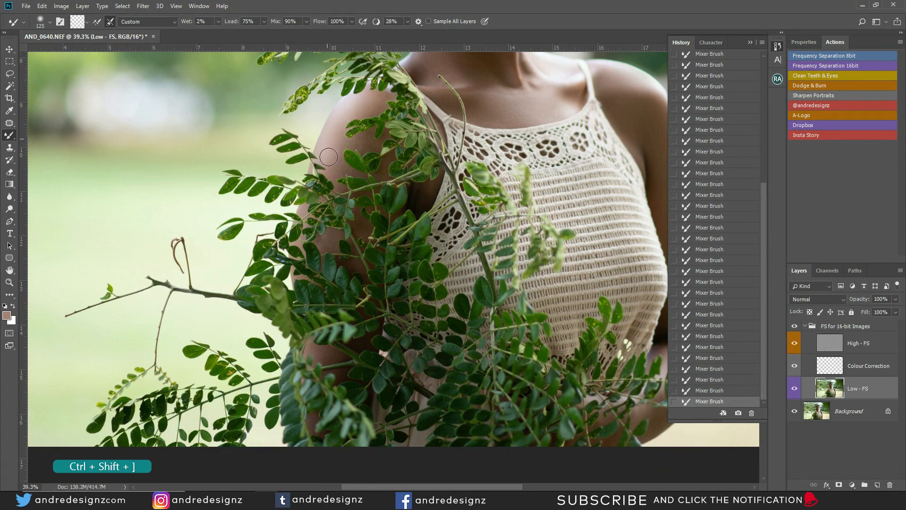
left_click_drag(659, 311, 349, 233)
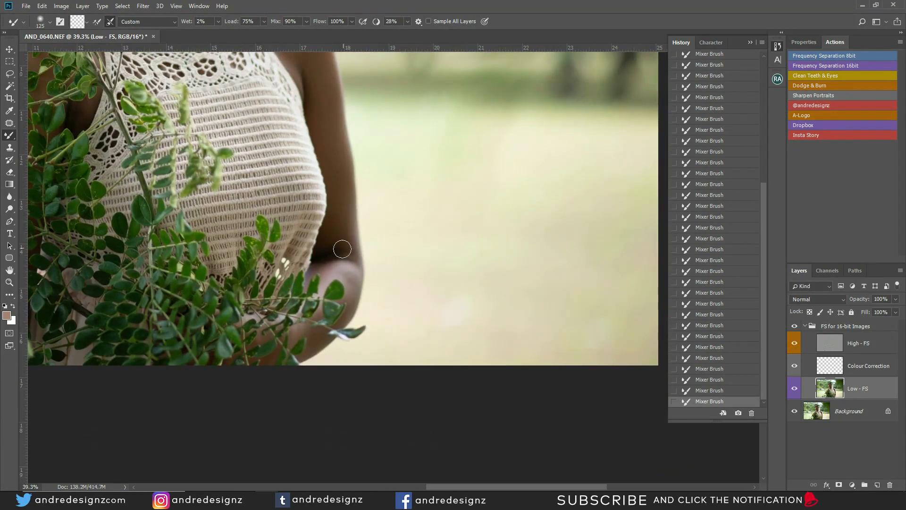
left_click_drag(326, 173, 444, 302)
left_click_drag(349, 138, 430, 285)
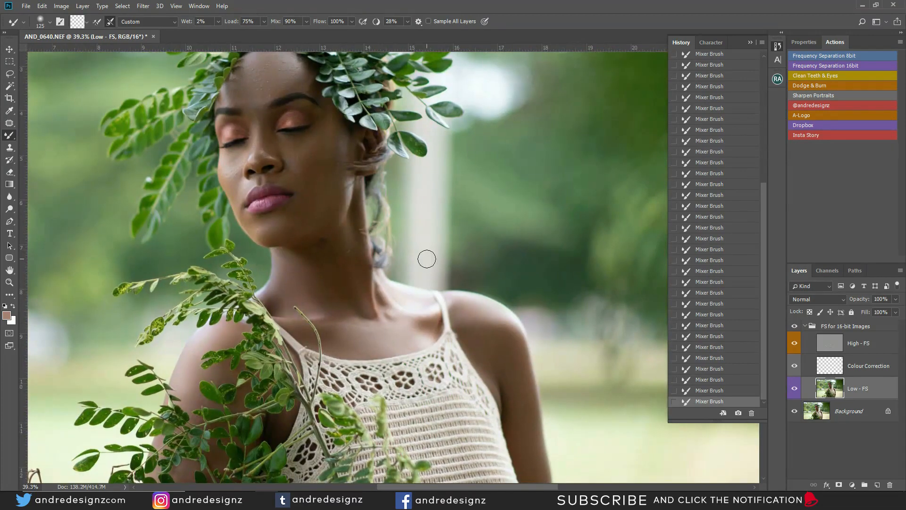
- Compare the whole portrait with and without the FS for 16-bit Images group
scroll(431, 245, "down", 5)
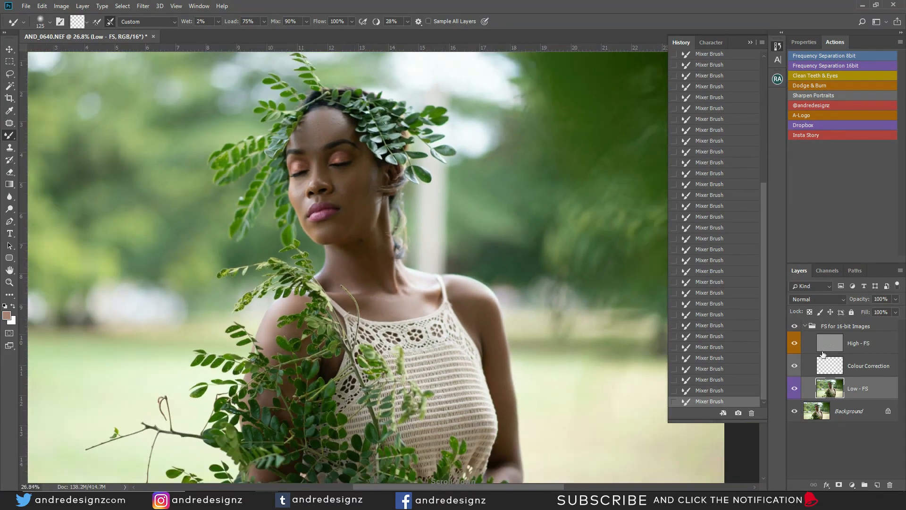
left_click(794, 326)
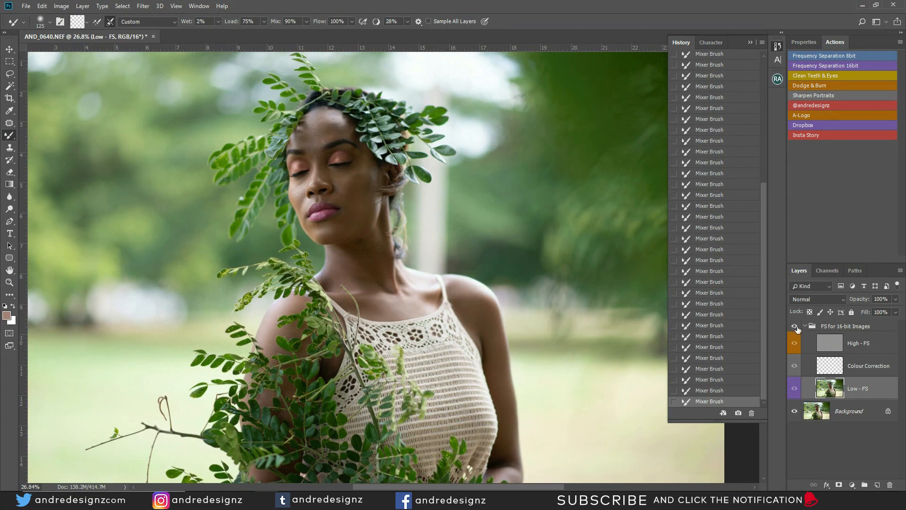
left_click(795, 326)
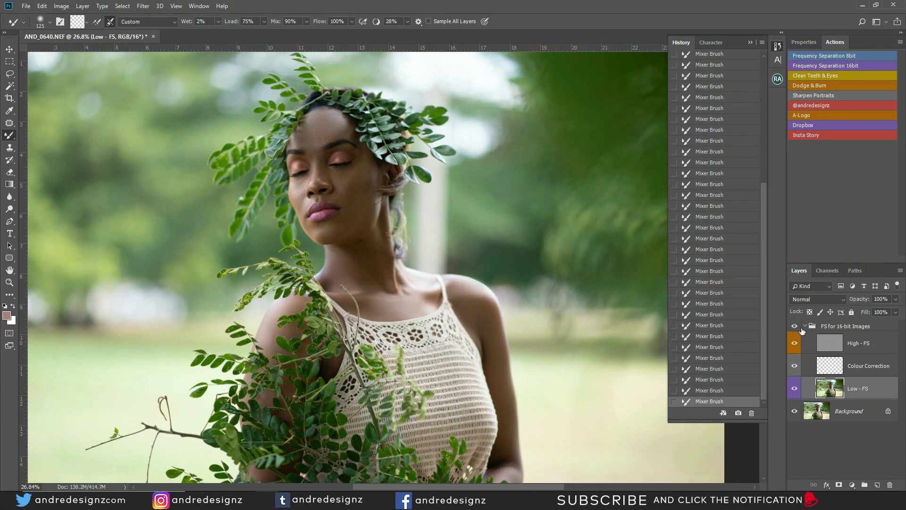
- Try to remove the forehead bumps on the High - FS layer with the Spot Healing Brush at 20 px, and revert the strokes
left_click(830, 345)
scroll(346, 188, "up", 9)
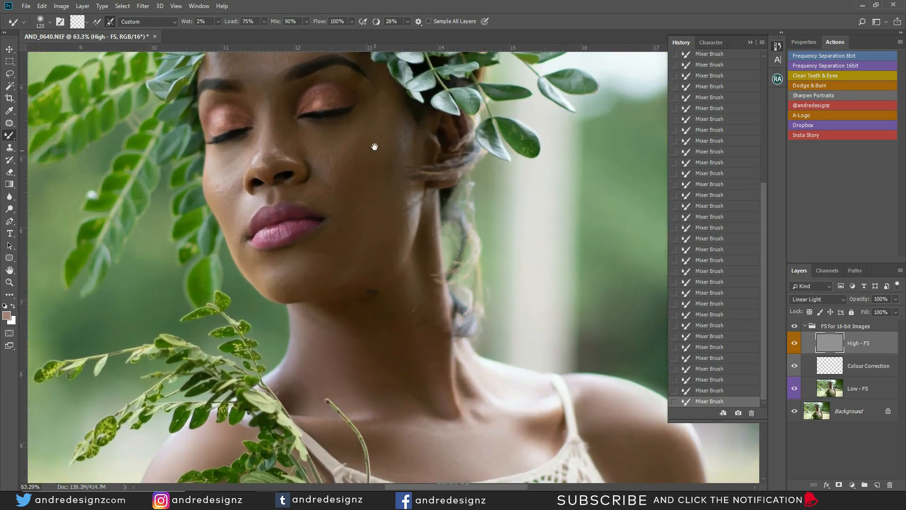
mouse_move(375, 147)
left_mouse_down()
mouse_move(380, 283)
mouse_move(372, 288)
left_mouse_up()
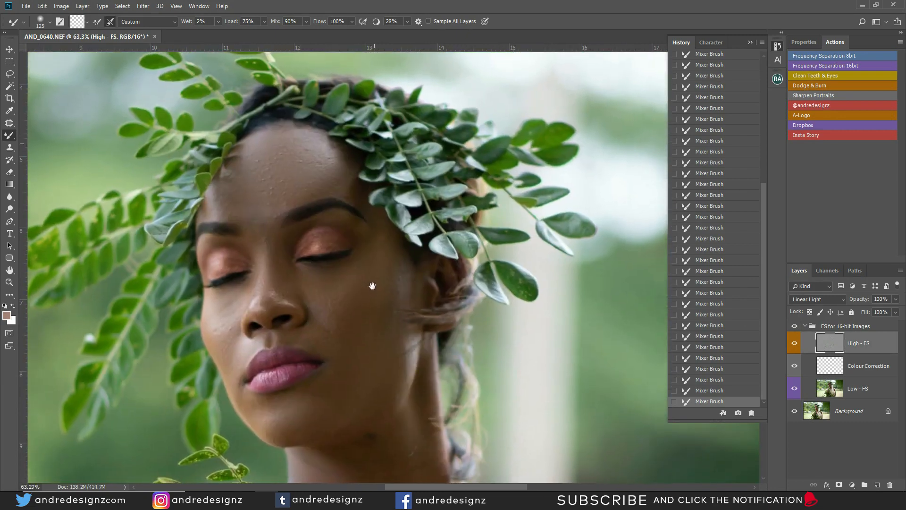
left_click(9, 124)
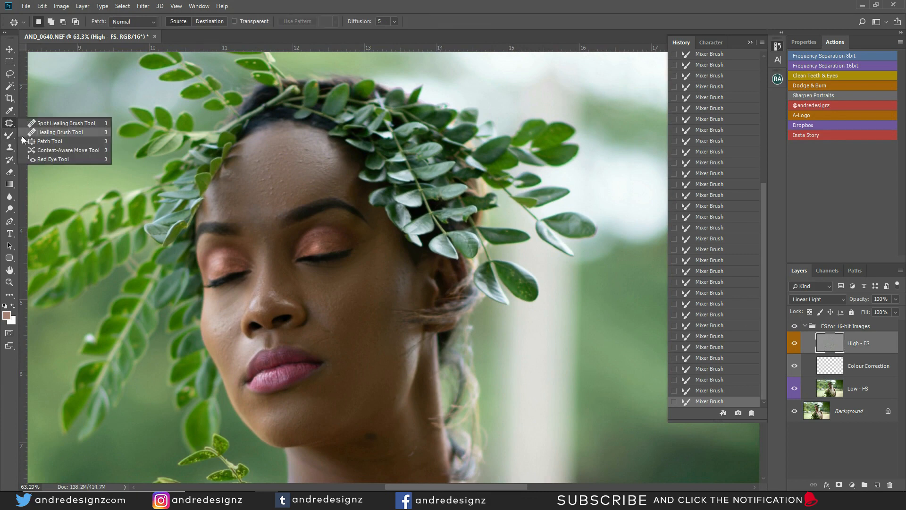
left_click(55, 123)
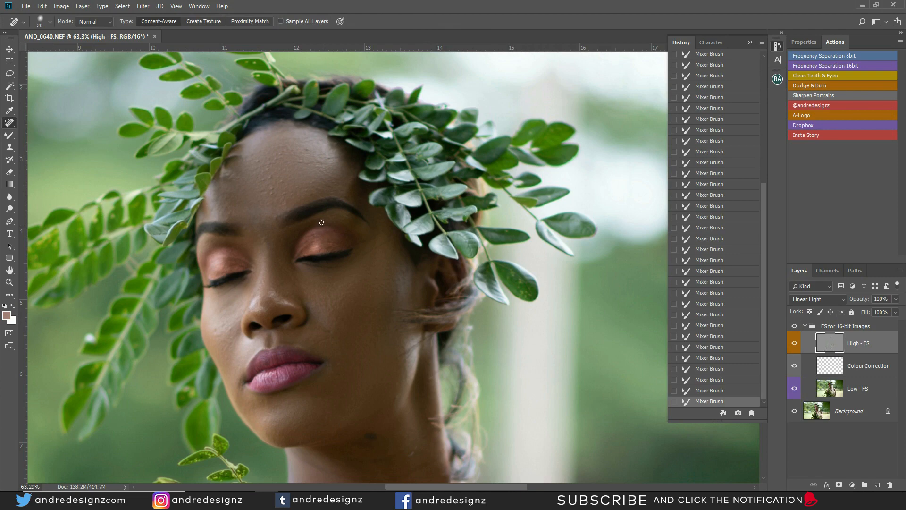
scroll(287, 161, "down", 4)
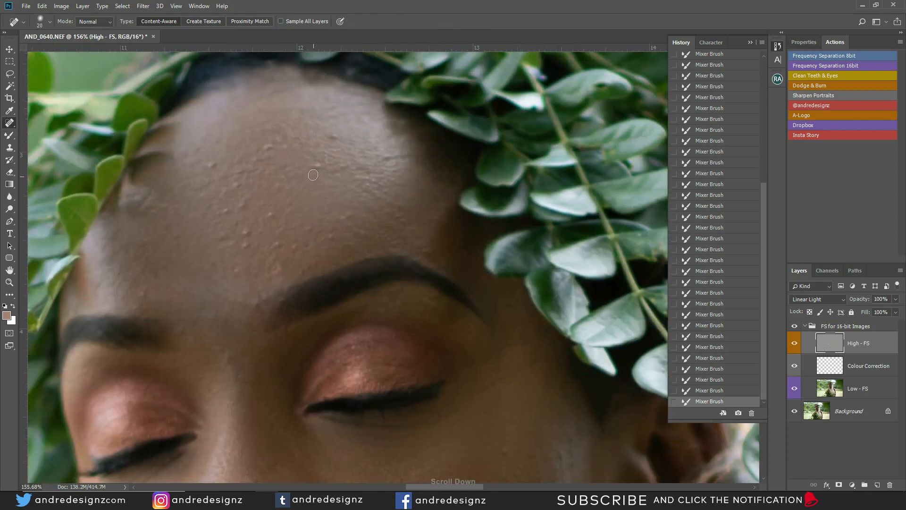
left_click(313, 175, "alt")
left_click(438, 193)
left_click(318, 168)
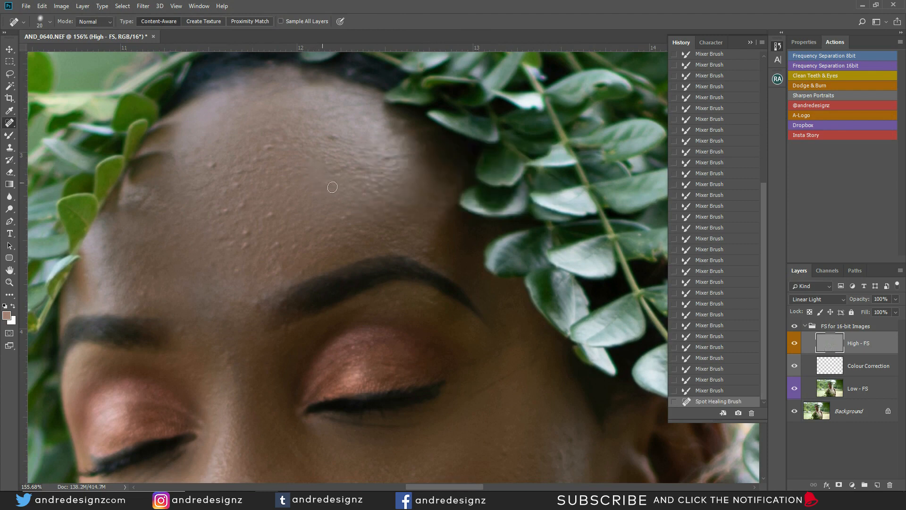
left_click(335, 138)
scroll(314, 158, "up", 5)
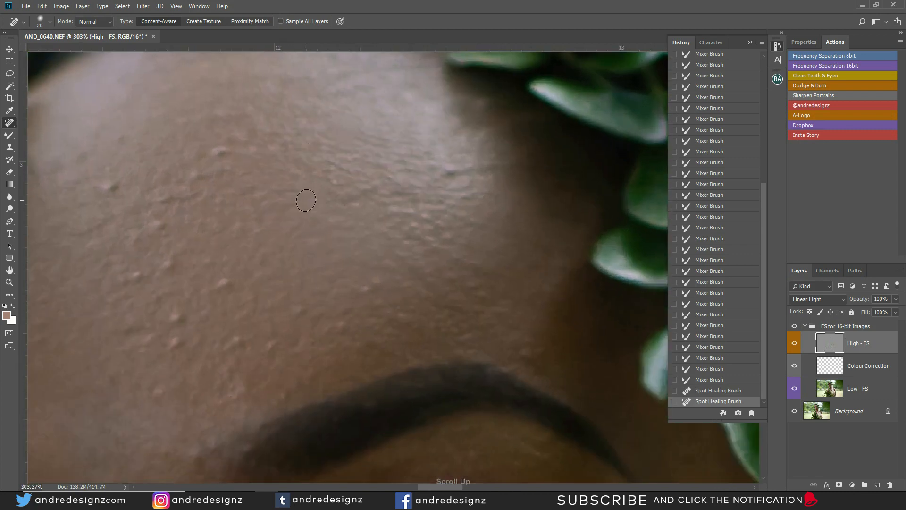
left_click(703, 380)
- Try smaller Spot Healing Brush strokes on the forehead bumps, including with Sample All Layers enabled, and revert them
key("bracketleft")
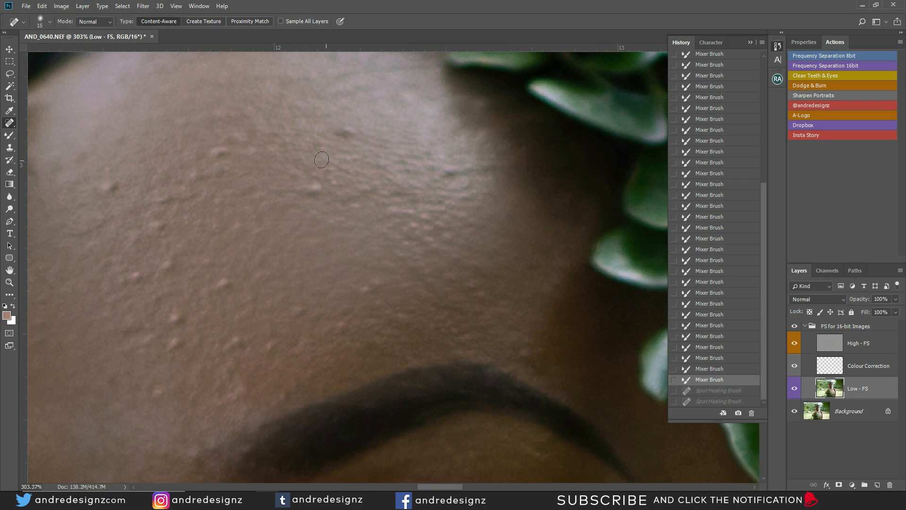
left_click_drag(310, 191, 315, 190)
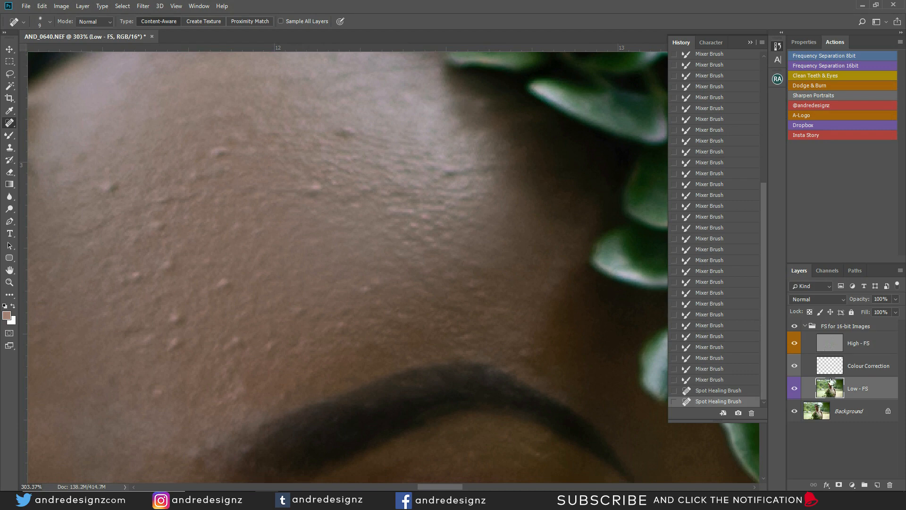
left_click(829, 347)
left_click_drag(319, 186, 307, 190)
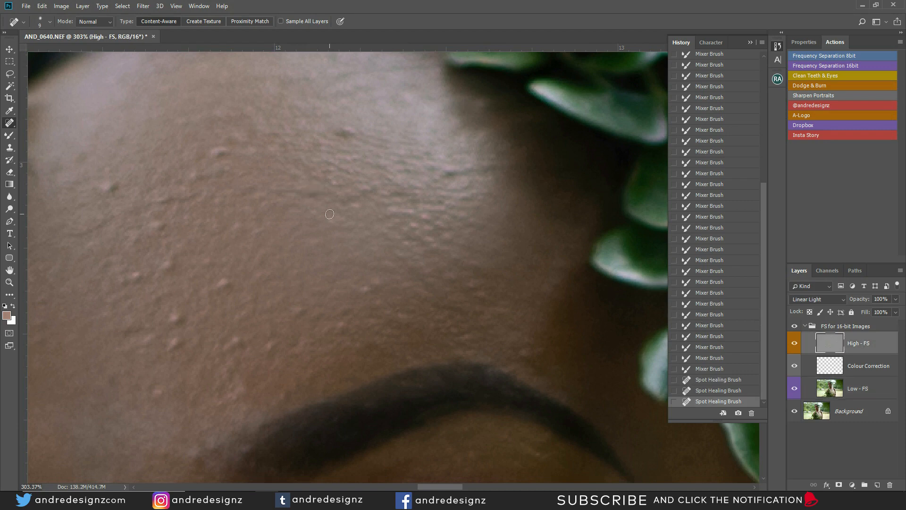
left_click(314, 193)
mouse_move(369, 290)
left_mouse_down()
mouse_move(368, 304)
mouse_move(381, 300)
left_mouse_up()
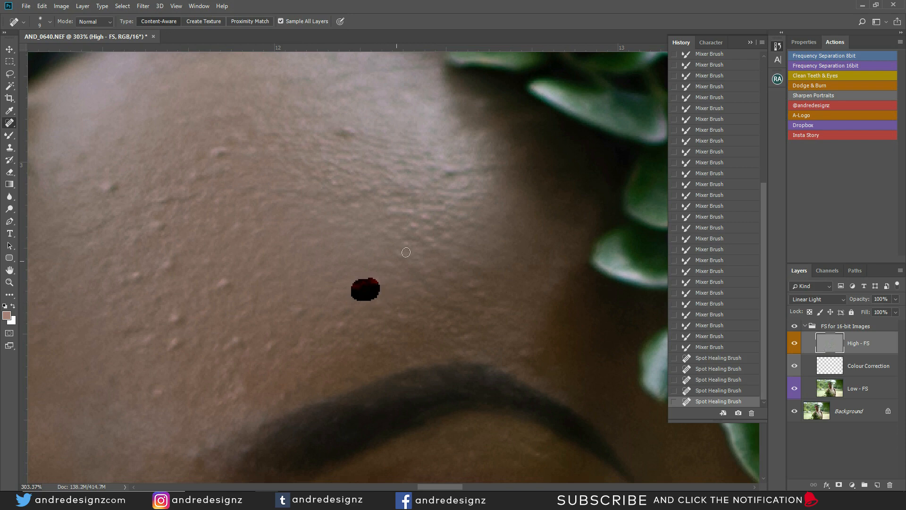
left_click(712, 348)
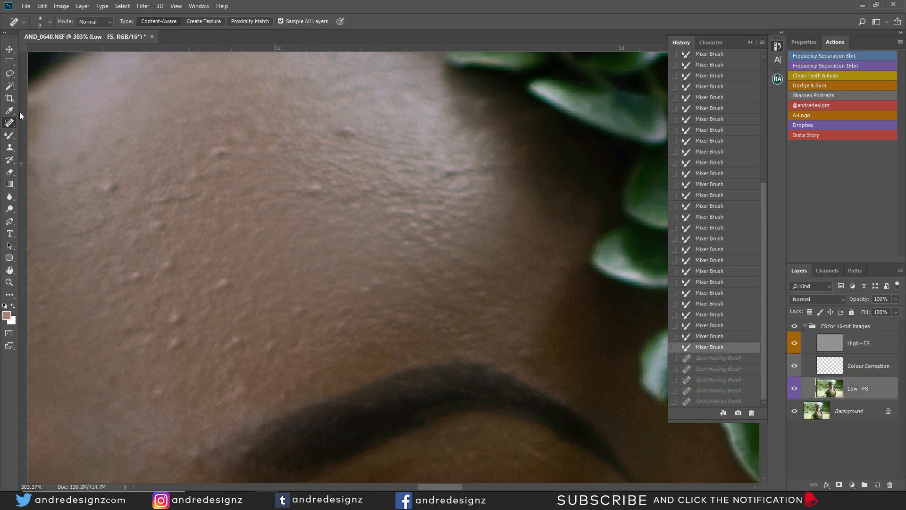
- Clone out the bump on the central forehead on the High - FS layer with the Clone Stamp at 10 px and 100% flow
right_click(13, 126)
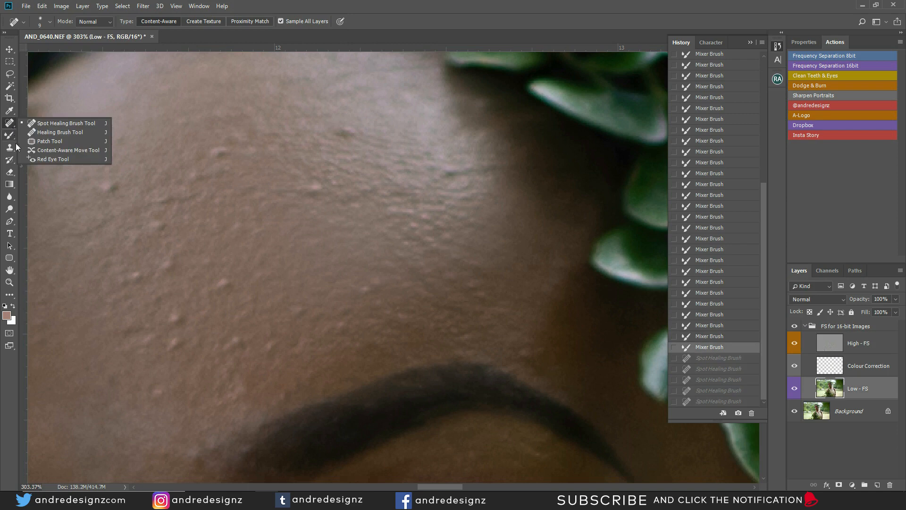
left_click(90, 88)
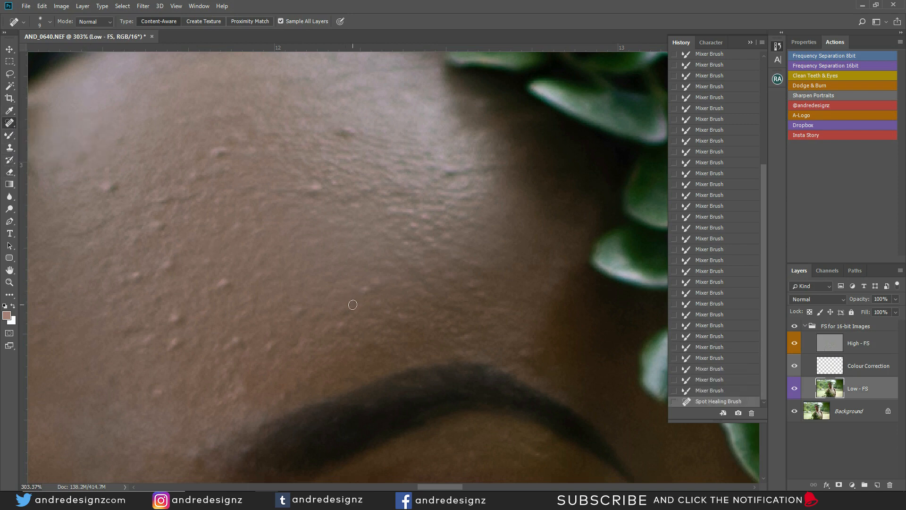
key("s")
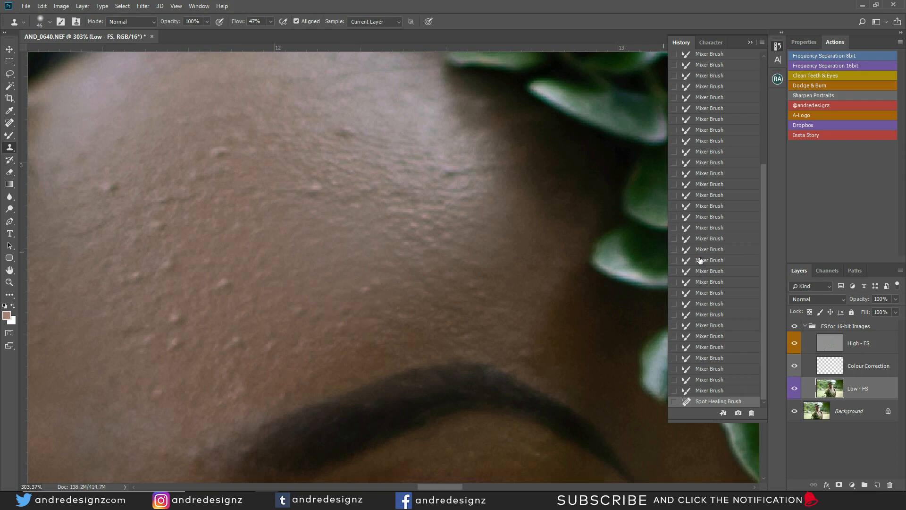
left_click(832, 353)
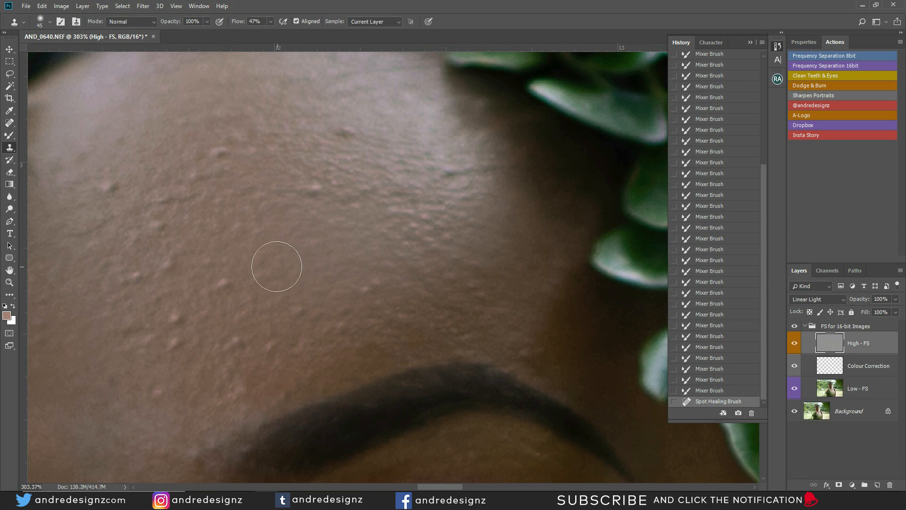
key("bracketleft")
key("bracketleft")
key("bracketleft")
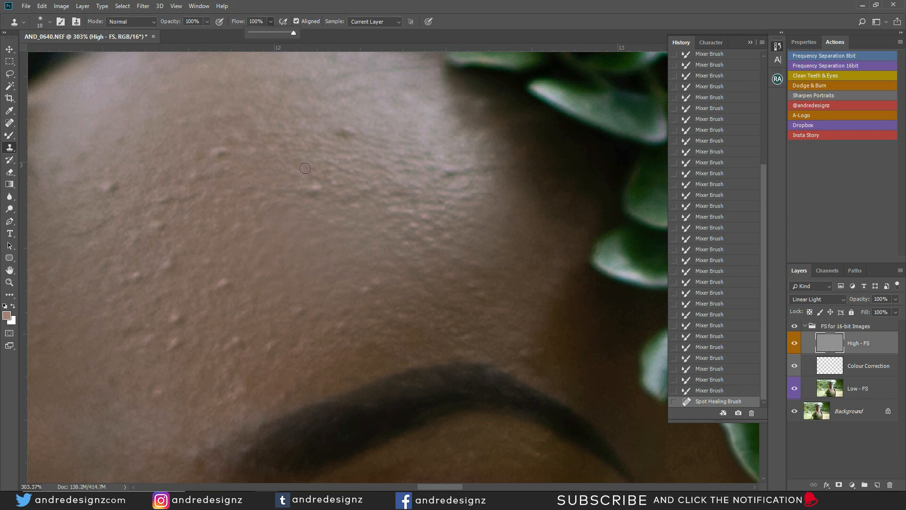
left_click(324, 211, "alt")
left_click_drag(320, 190, 316, 207)
left_click(327, 201)
- Clone clean skin texture over the isolated bumps across the upper forehead with the 10 px Clone Stamp
left_click(350, 134)
left_click(352, 137)
left_click(221, 152)
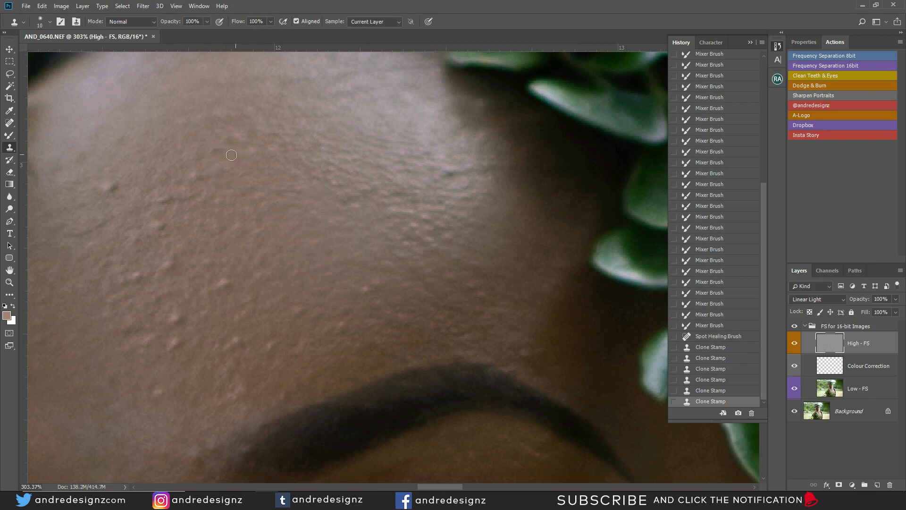
left_click(218, 153)
left_click(111, 189)
left_click(124, 205)
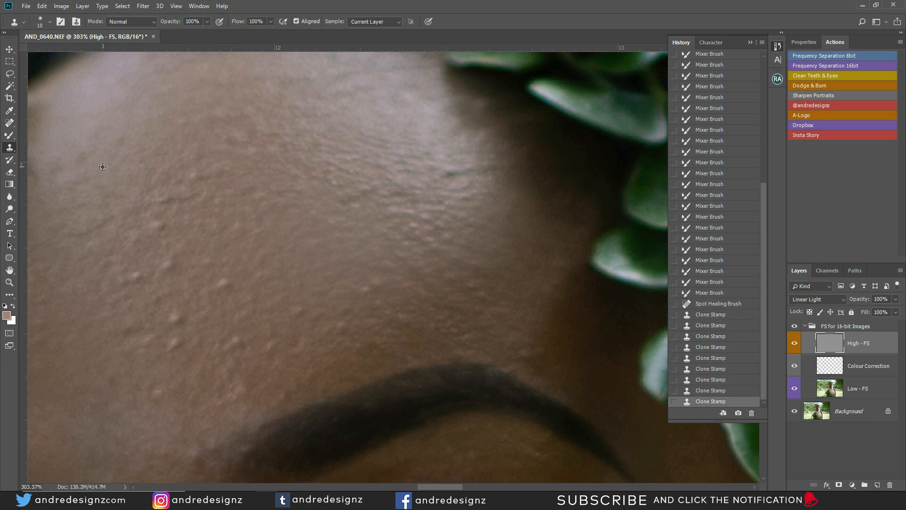
left_click(89, 193)
- Clone out the bumps on the middle of the forehead above the arched brow with the Clone Stamp enlarged to 20 px
key("bracketright")
key("bracketright")
key("bracketright")
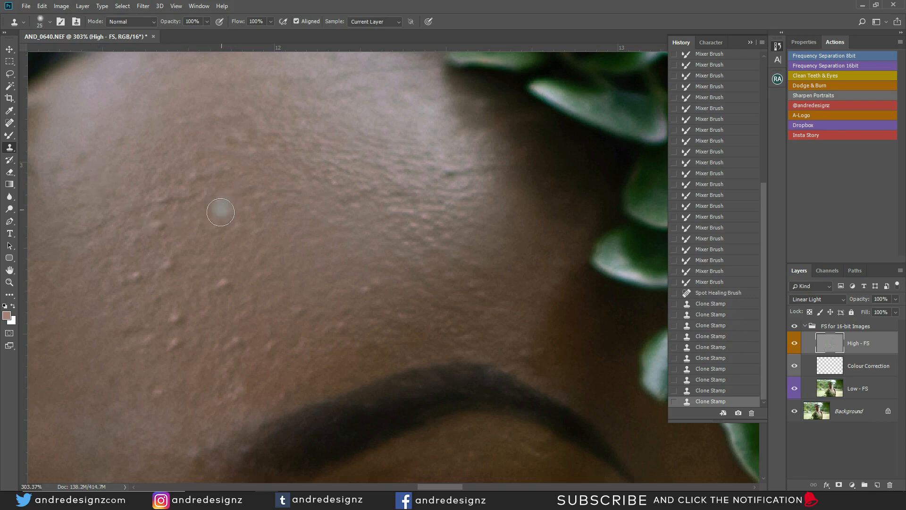
key("bracketleft")
left_click(221, 266, "alt")
left_click_drag(223, 284, 258, 281)
mouse_move(366, 326)
left_mouse_down()
mouse_move(347, 314)
mouse_move(346, 328)
left_mouse_up()
left_click_drag(372, 285, 372, 296)
- Clone over the rough texture above the brow's outer half and in the shiny forehead highlight from freshly sampled skin
left_click(547, 329, "alt")
mouse_move(529, 351)
left_mouse_down()
mouse_move(517, 355)
mouse_move(525, 349)
left_mouse_up()
left_click(516, 313, "alt")
left_click_drag(493, 301, 466, 288)
left_click(477, 189, "alt")
left_click_drag(477, 172, 446, 173)
- Clone out the cluster of bumps on the far side of the forehead, resampling clean skin nearby
left_click(201, 246, "alt")
mouse_move(161, 227)
left_mouse_down()
mouse_move(163, 270)
mouse_move(123, 288)
left_mouse_up()
left_click(187, 237, "alt")
left_click(164, 289, "alt")
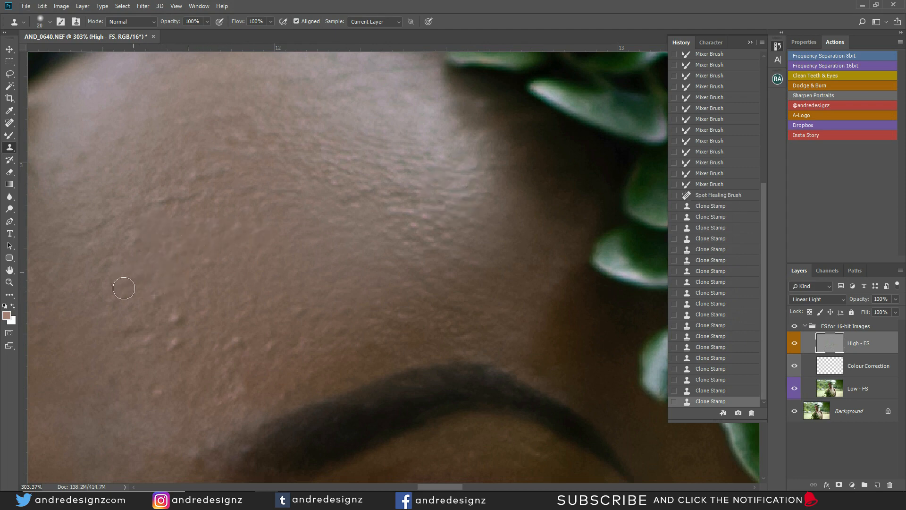
left_click(177, 269, "alt")
mouse_move(174, 321)
left_mouse_down()
mouse_move(196, 304)
mouse_move(183, 367)
mouse_move(149, 352)
mouse_move(136, 328)
left_mouse_up()
left_click(158, 313, "alt")
left_click(154, 307)
- Clone out the bumps on the lower forehead above the inner end of the brow and between the brows
left_click(229, 316, "alt")
mouse_move(240, 339)
left_mouse_down()
mouse_move(221, 351)
mouse_move(268, 368)
left_mouse_up()
left_click(242, 333, "alt")
mouse_move(304, 335)
left_mouse_down()
mouse_move(304, 313)
mouse_move(384, 202)
left_mouse_up()
left_click(279, 262)
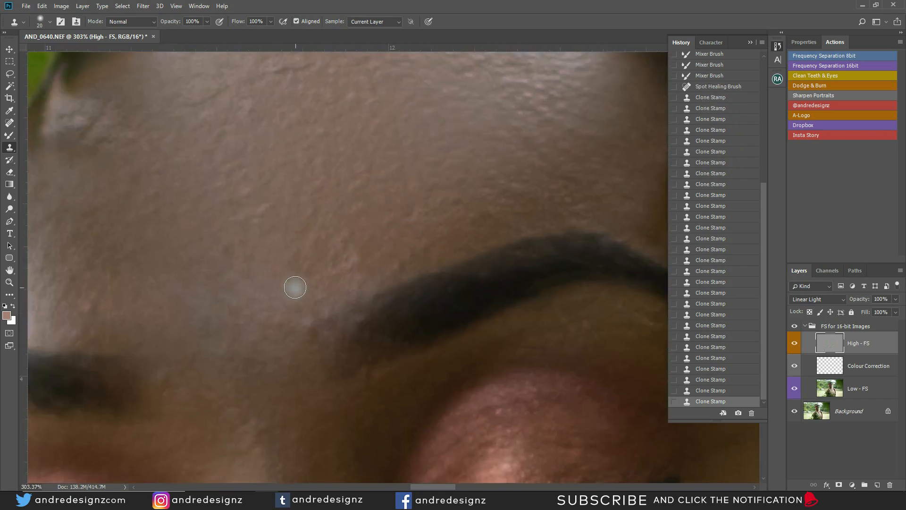
left_click(324, 297)
left_click(349, 268)
left_click(404, 262)
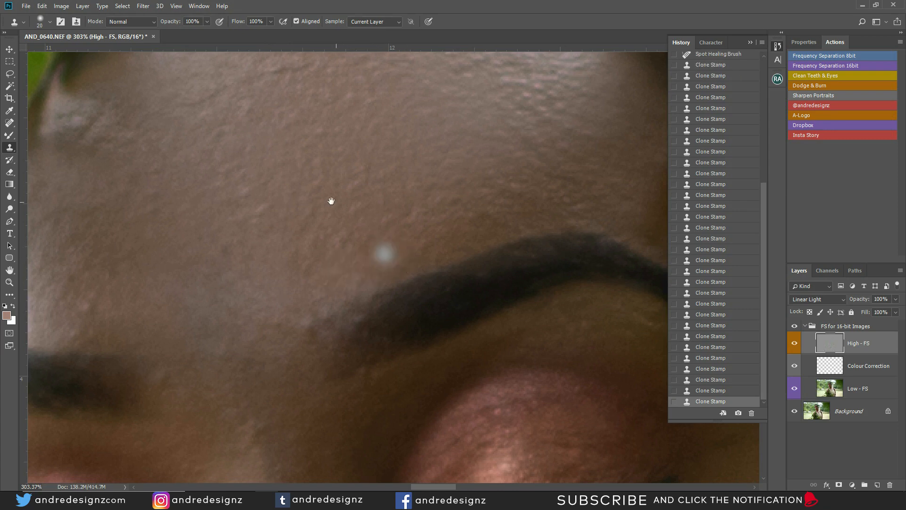
- Clone out the bumps across the upper forehead below the hairline, resampling clean skin nearby
left_click_drag(308, 191, 347, 338)
left_click(287, 287, "alt")
left_click(287, 258)
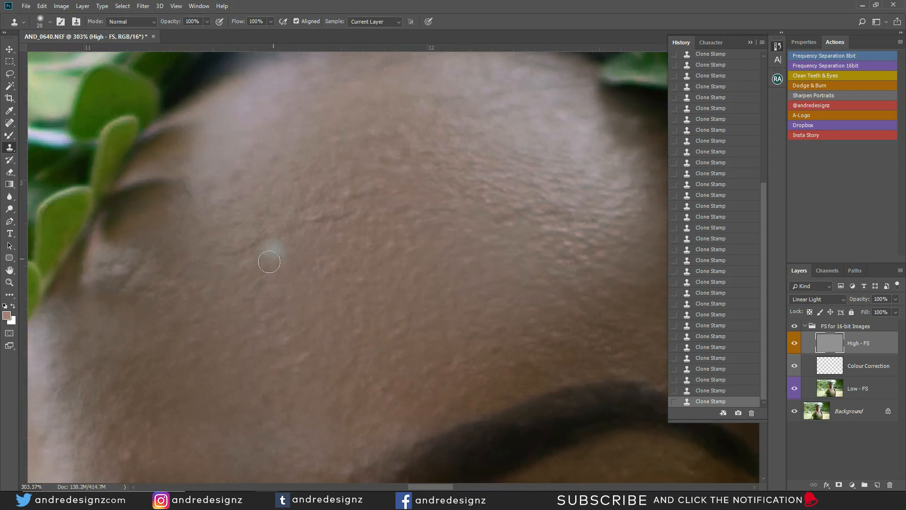
left_click(339, 236, "alt")
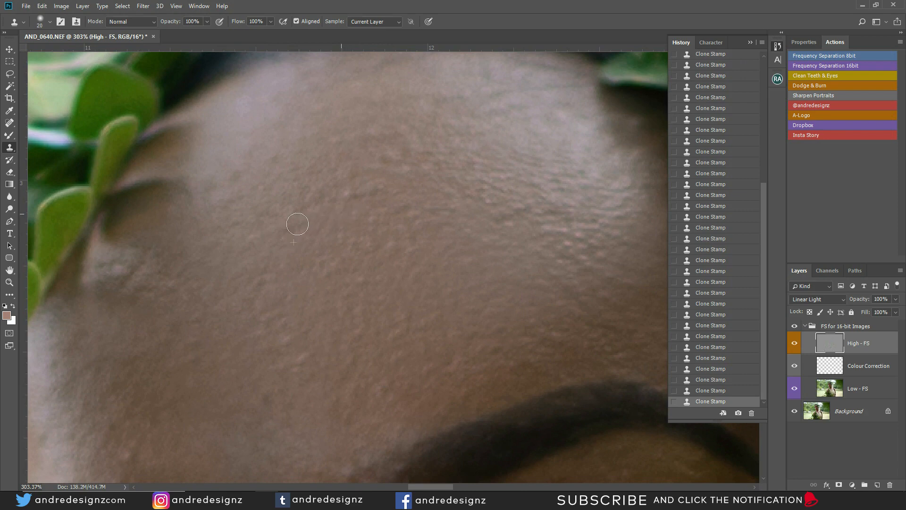
left_click_drag(364, 186, 261, 348)
left_click(288, 305, "alt")
left_click_drag(315, 309, 246, 188)
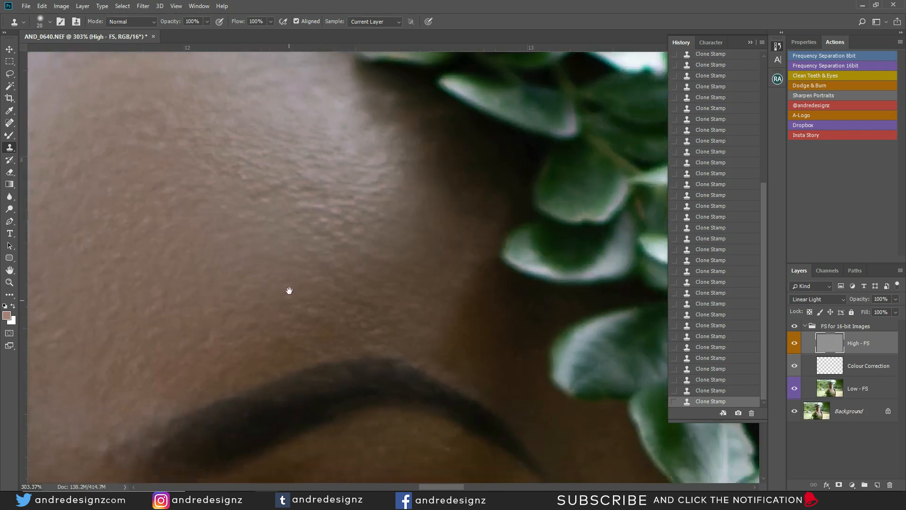
- Clone over the rough spots at the top of the nose bridge beside the inner eye corner from freshly sampled skin
left_click_drag(288, 289, 337, 237)
left_click_drag(263, 221, 246, 181)
mouse_move(357, 359)
left_mouse_down()
mouse_move(335, 255)
mouse_move(345, 255)
left_mouse_up()
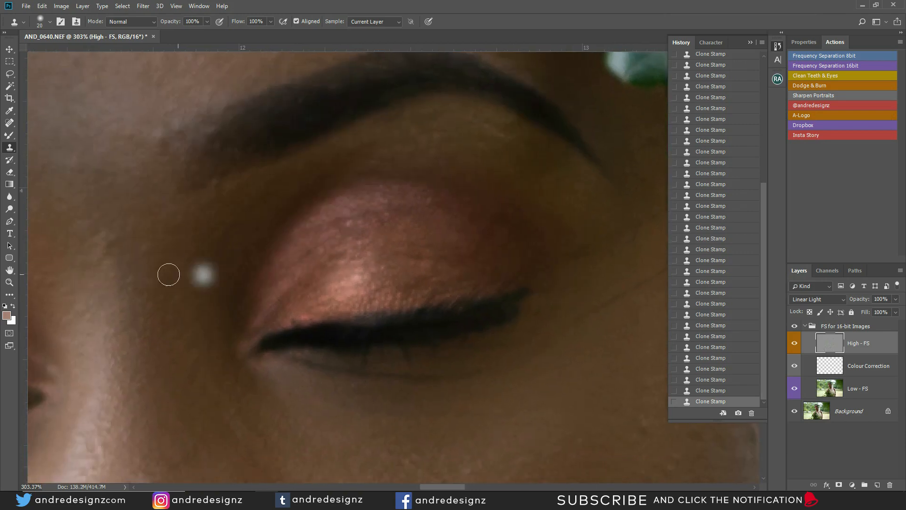
left_click(129, 263, "alt")
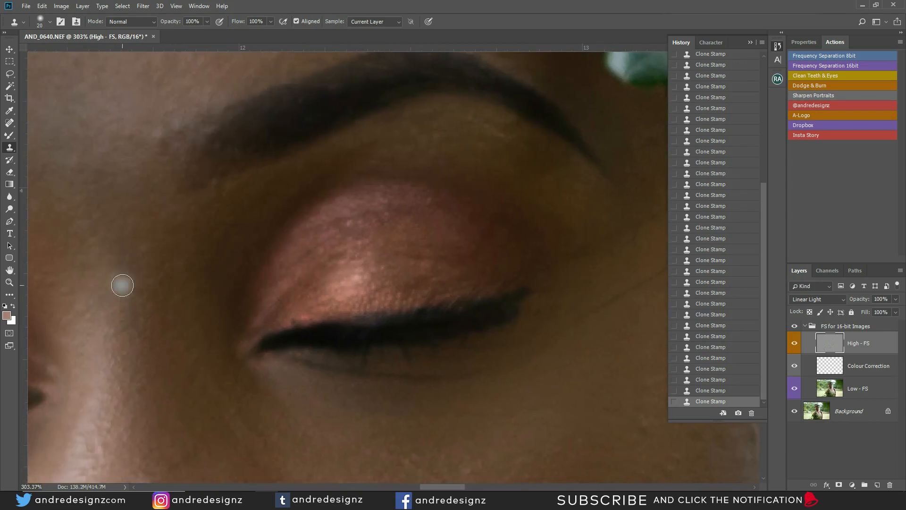
- Examine the retouched skin on the forehead, cheeks, chin, neck and chest, and in the whole portrait
scroll(122, 285, "down", 10)
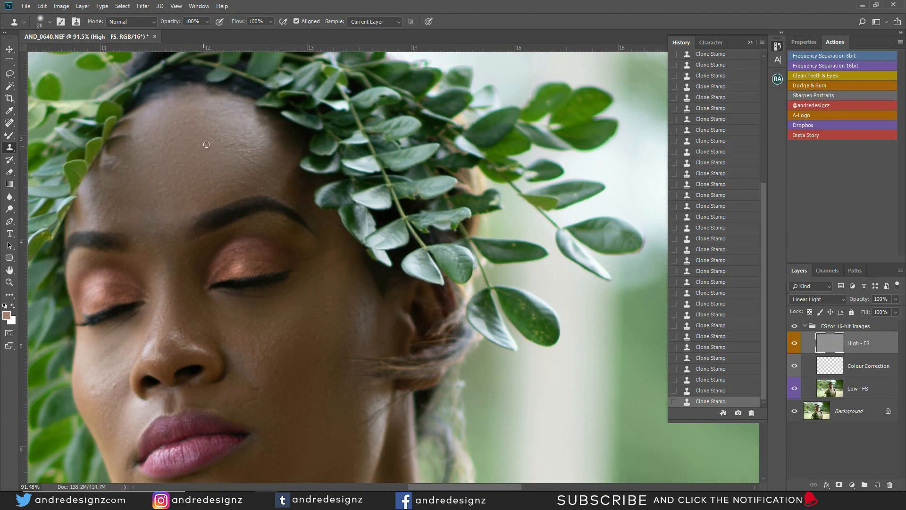
left_click_drag(194, 211, 270, 119)
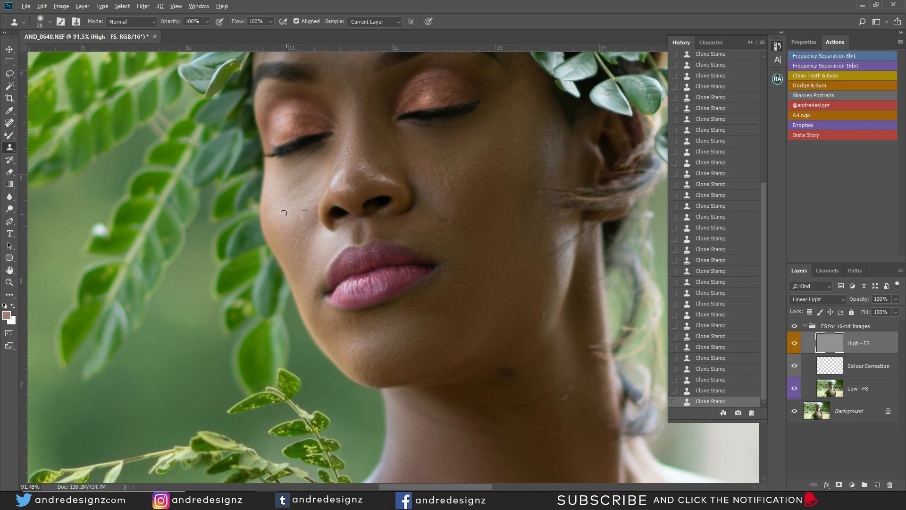
left_click_drag(373, 159, 336, 175)
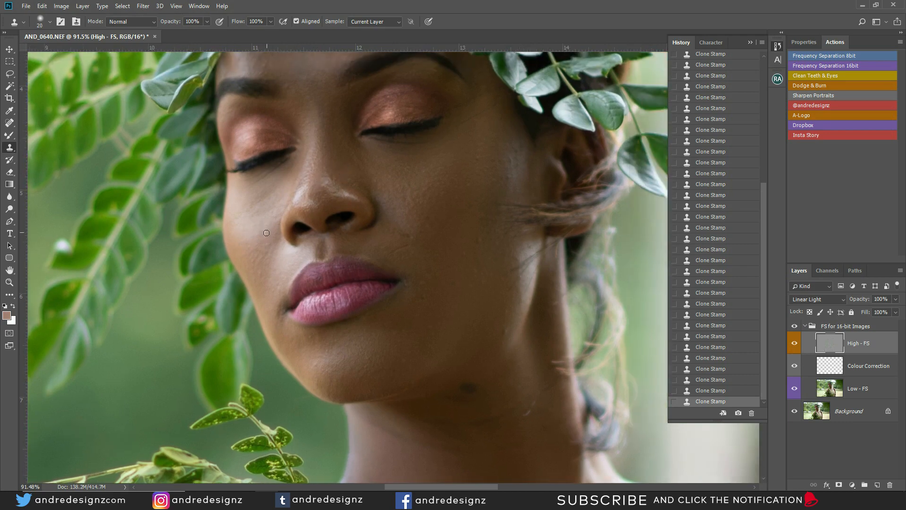
left_click_drag(340, 227, 250, 239)
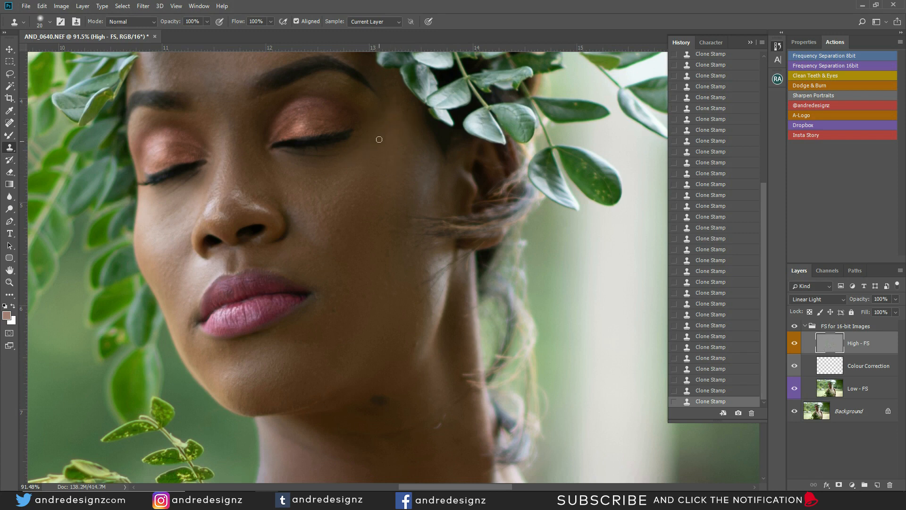
left_click_drag(208, 118, 289, 222)
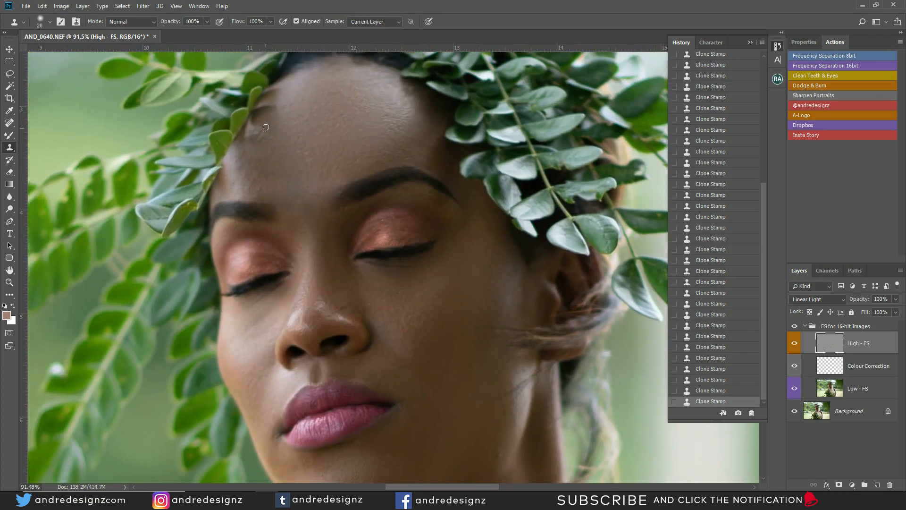
left_click_drag(399, 403, 297, 245)
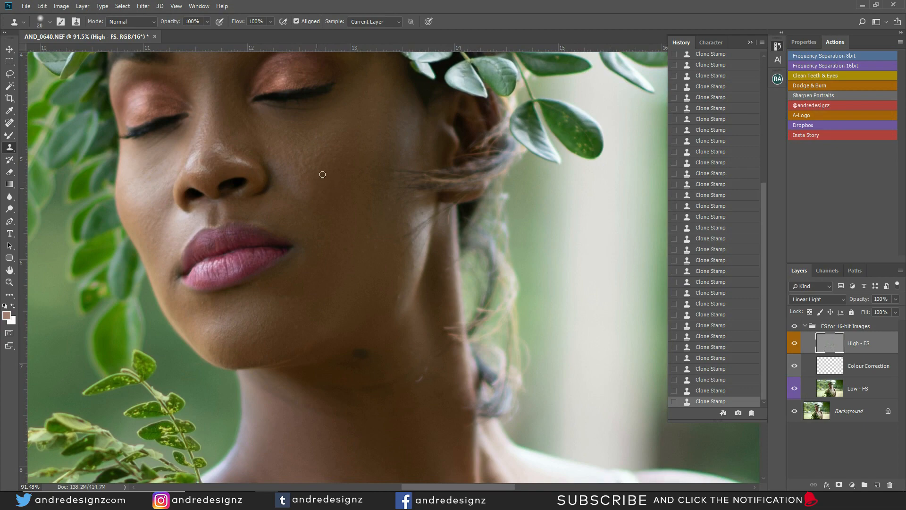
left_click_drag(339, 218, 273, 172)
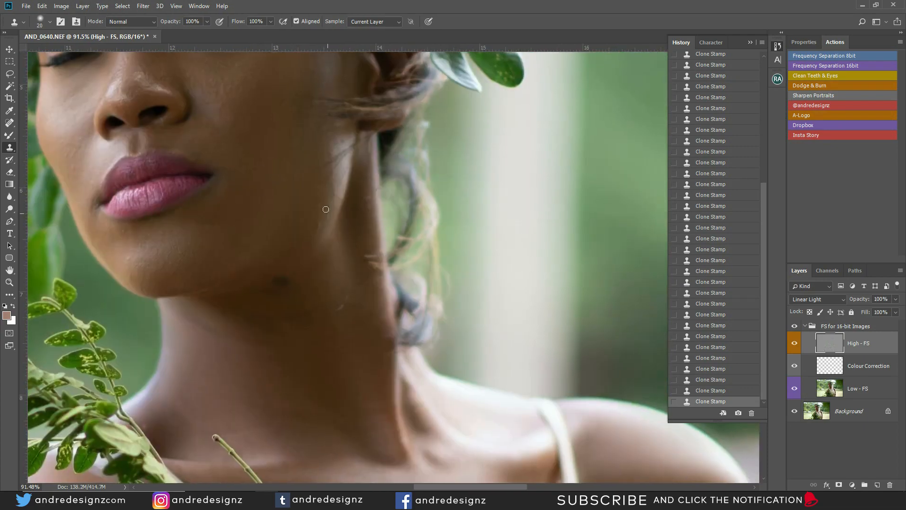
left_click_drag(306, 280, 358, 215)
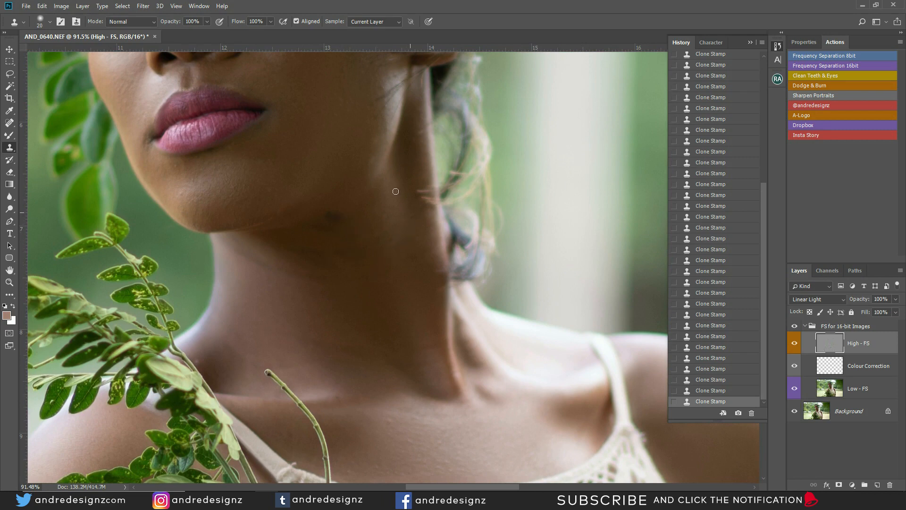
left_click_drag(303, 146, 380, 328)
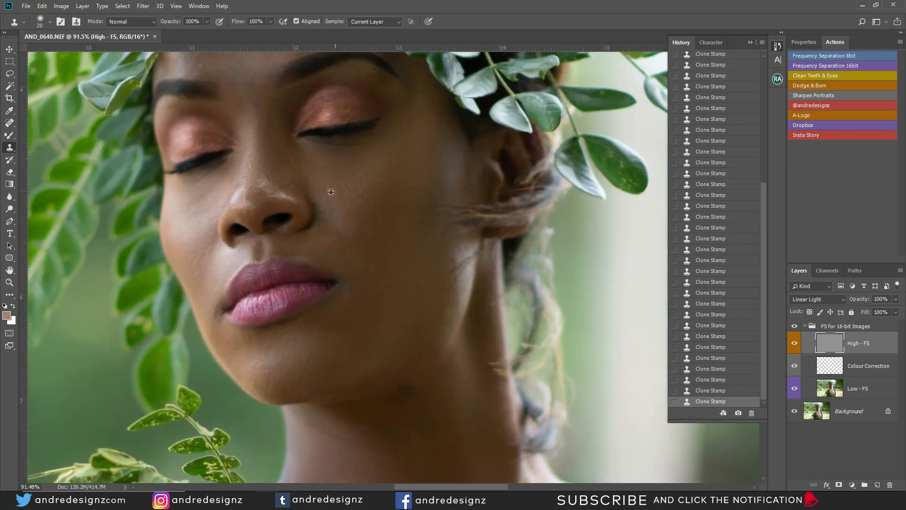
scroll(330, 208, "down", 6)
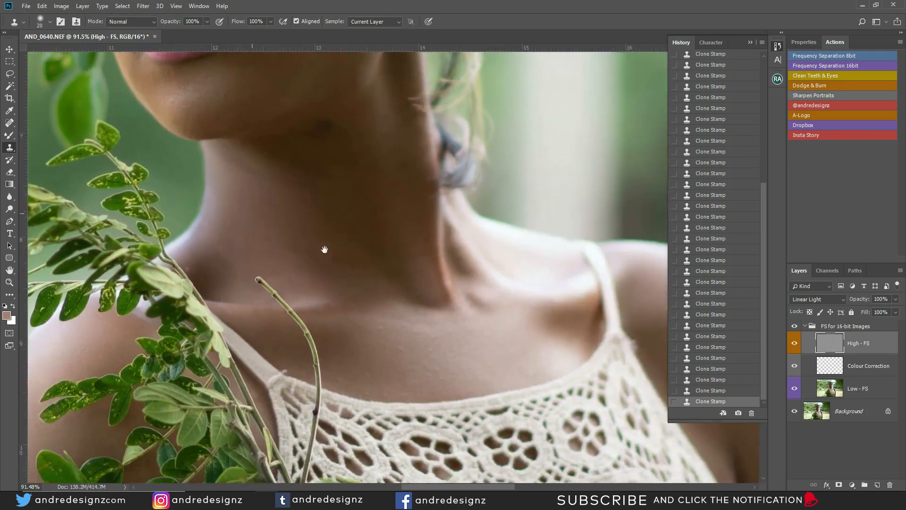
scroll(331, 259, "up", 8)
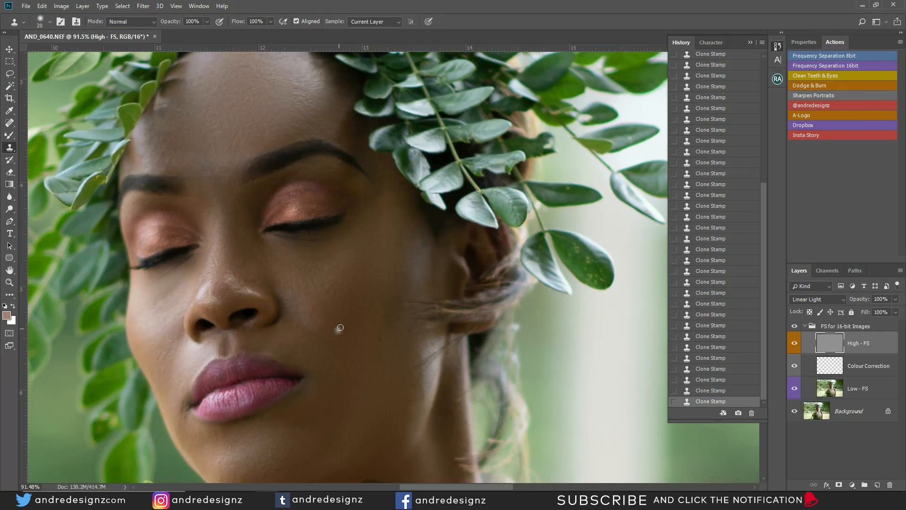
left_click_drag(340, 324, 322, 296)
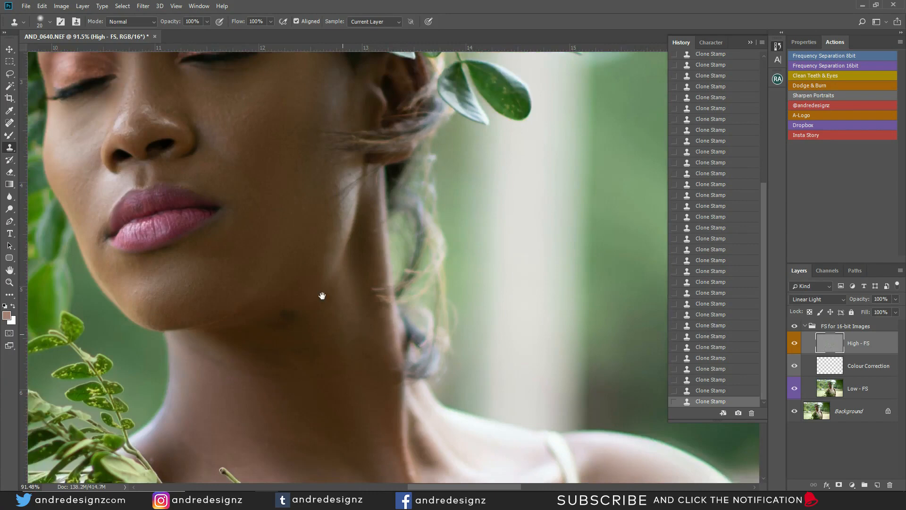
scroll(330, 297, "down", 2)
scroll(347, 297, "up", 7)
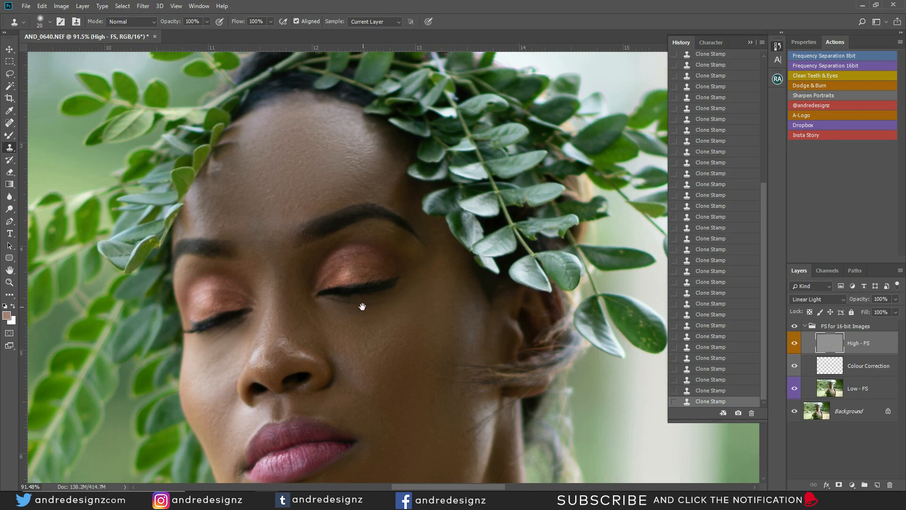
scroll(361, 307, "down", 10)
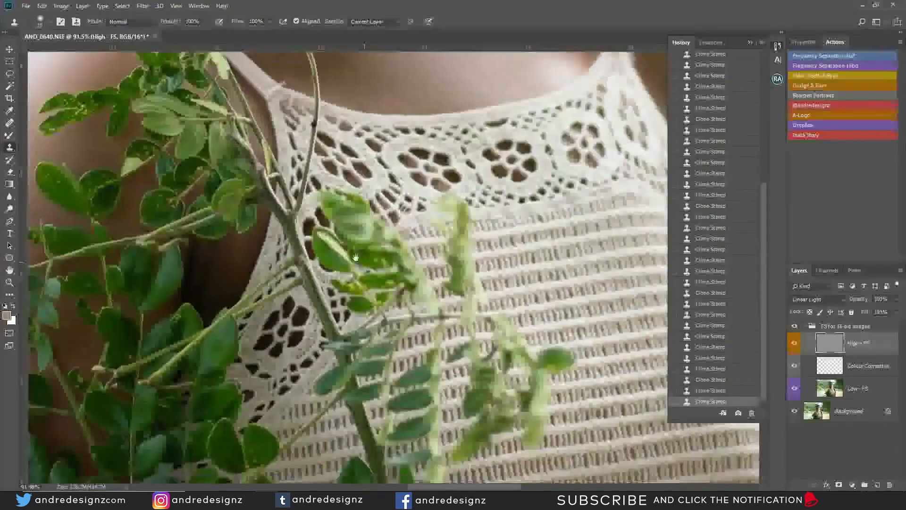
scroll(326, 358, "up", 4)
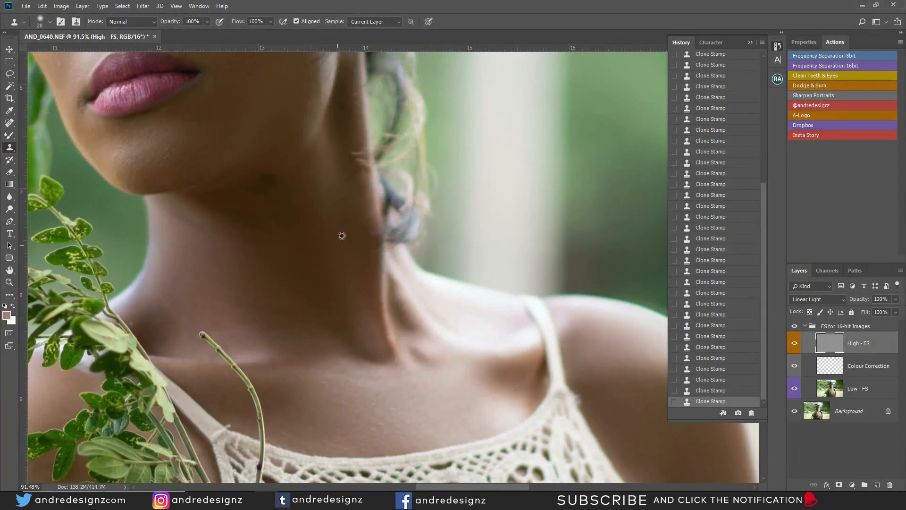
scroll(329, 251, "down", 5)
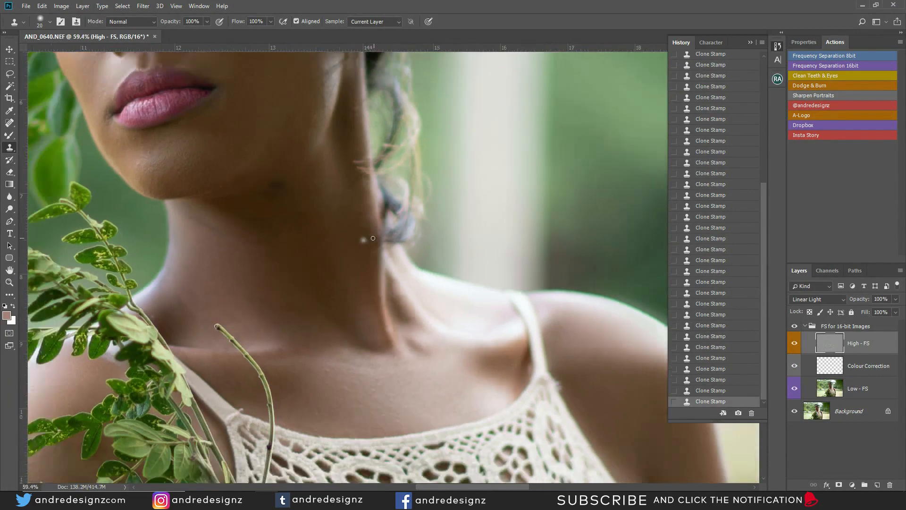
scroll(344, 258, "down", 4)
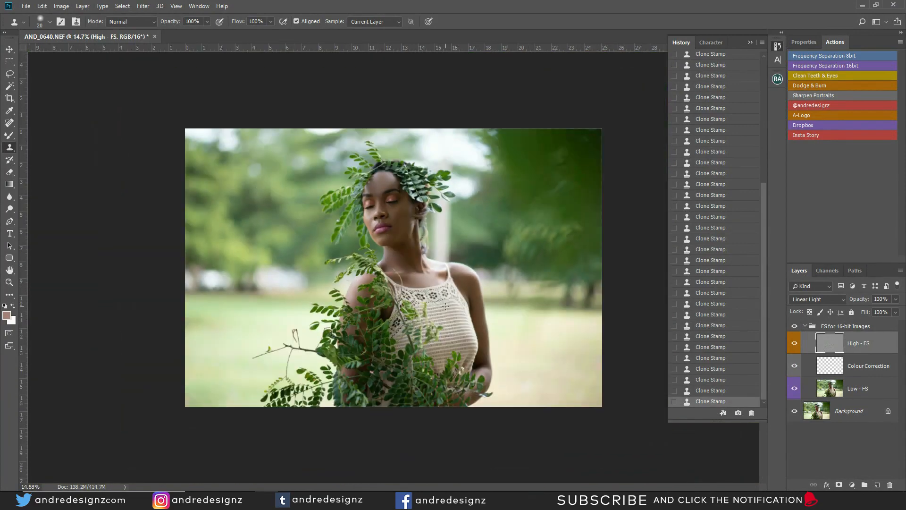
scroll(446, 306, "up", 1)
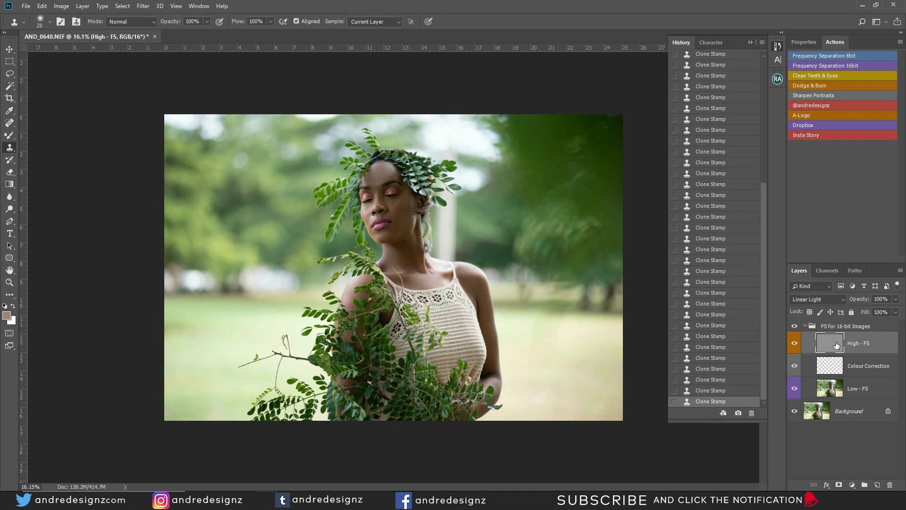
- Select and collapse the FS for 16-bit Images layer group
left_click(808, 326)
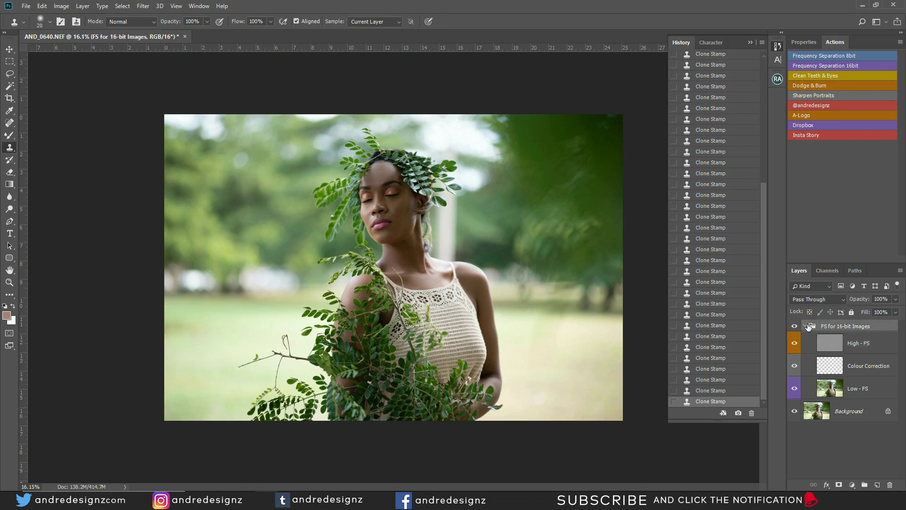
left_click(806, 326)
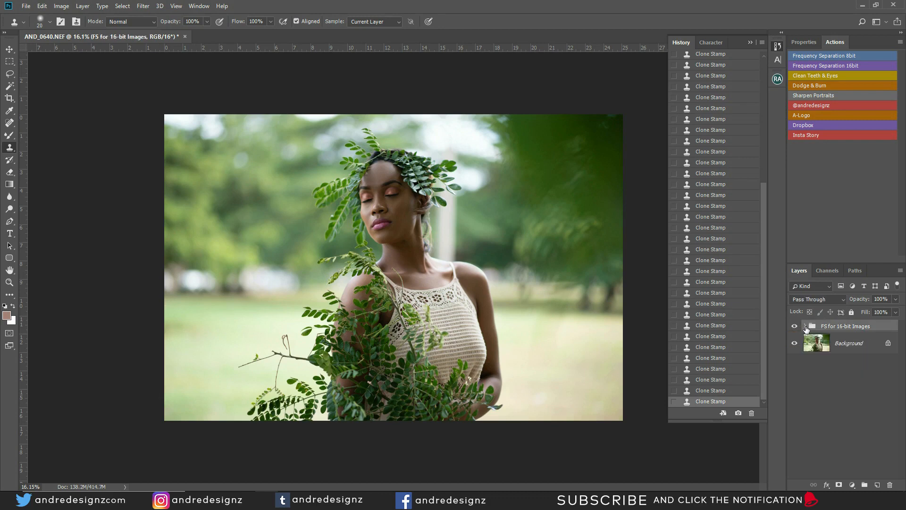
left_click(820, 74)
left_click(858, 331)
key("Delete")
- Run the Dodge & Burn action and switch to the regular Brush tool for painting on the Burn layer mask
left_click(812, 85)
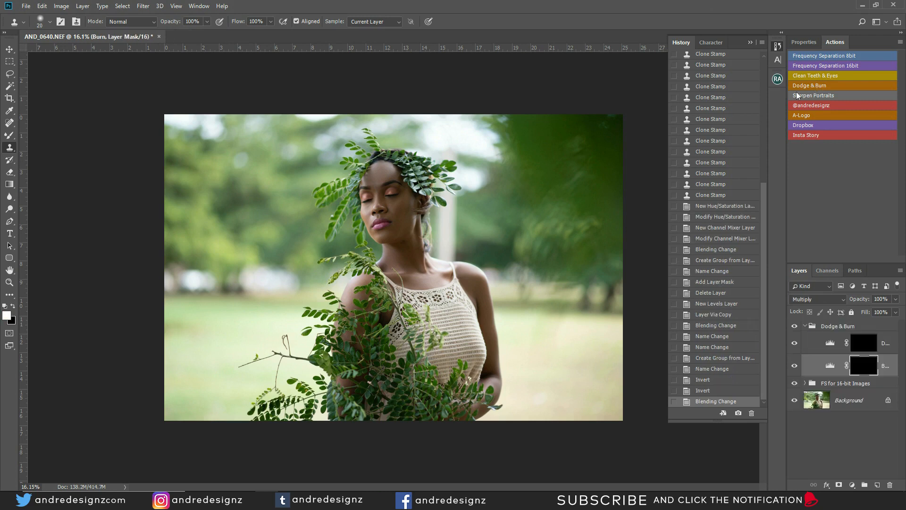
key("b")
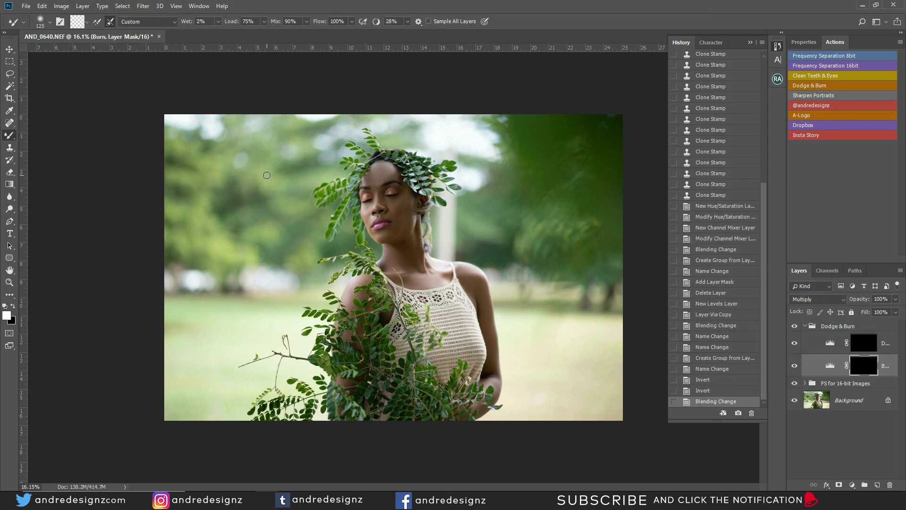
left_click(369, 278)
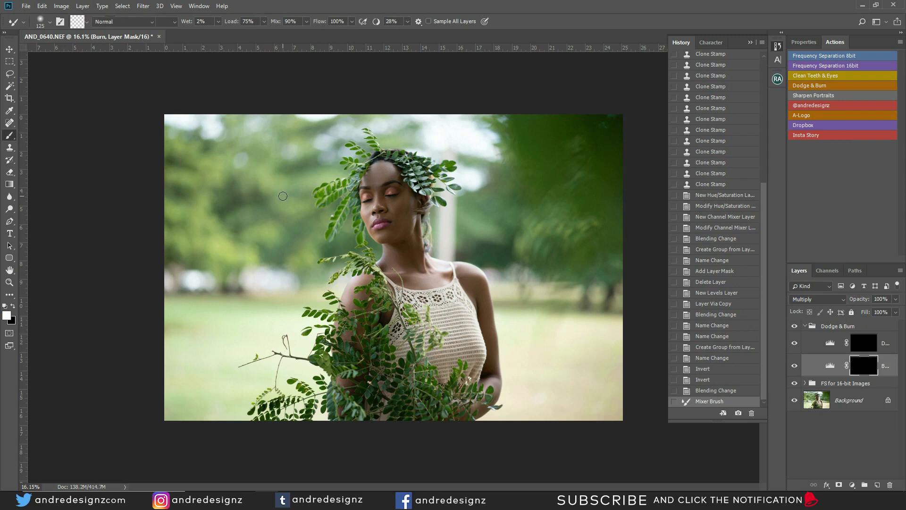
key("shift+b")
key("shift+b")
key("shift+b")
key("shift+b")
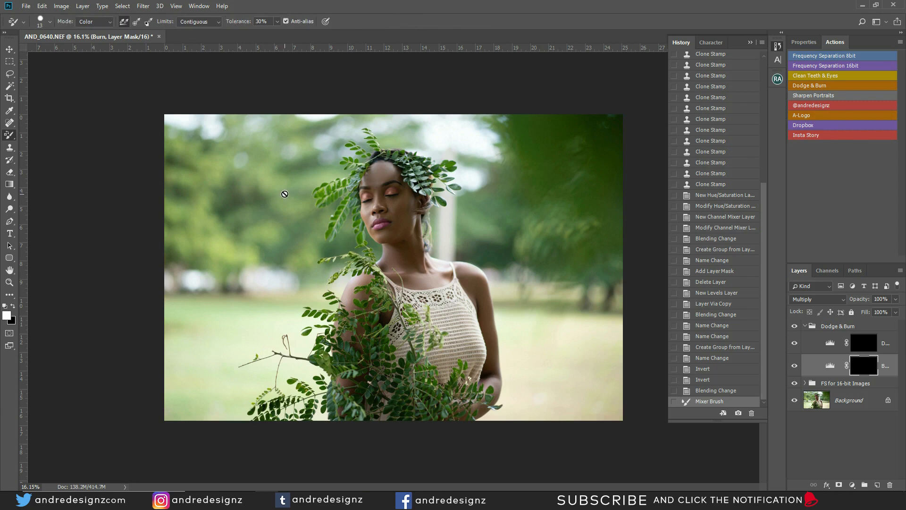
key("shift+b")
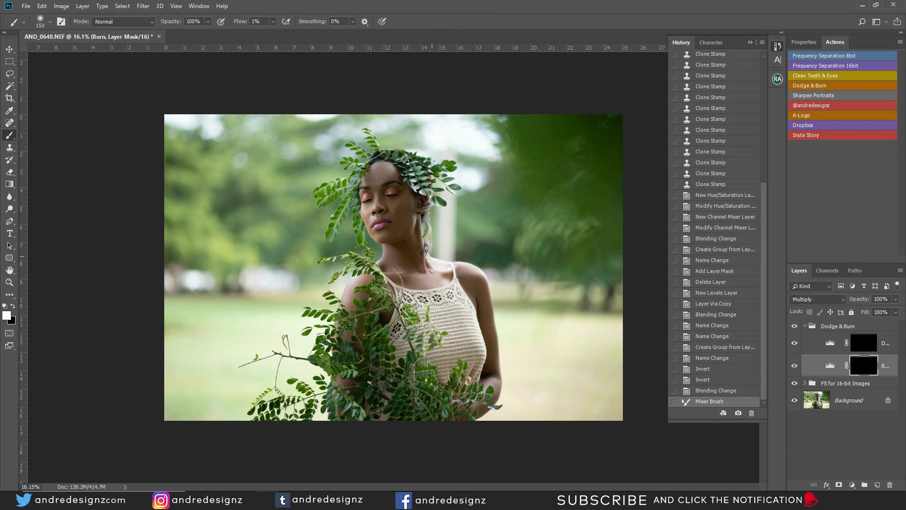
- Paint white on the Burn mask with an enlarged brush to darken the side of the cheek, and compare with the layer hidden
scroll(463, 226, "up", 9)
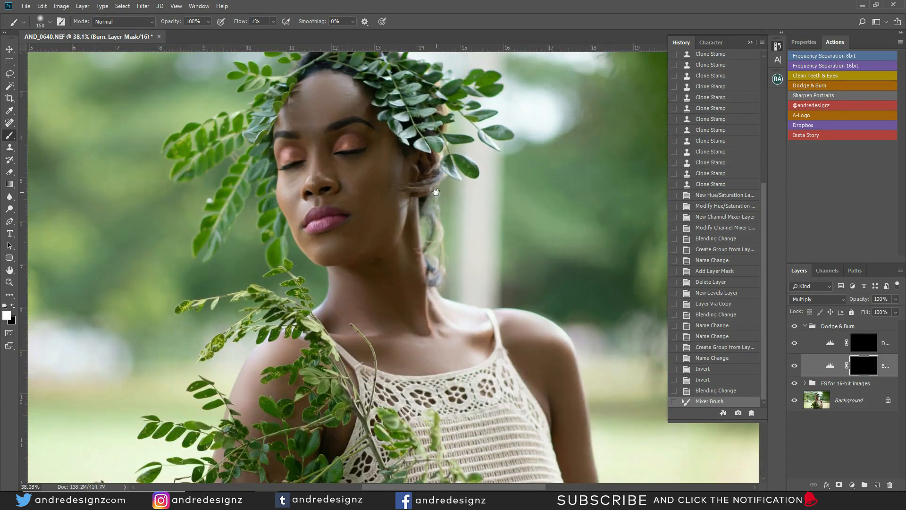
left_click_drag(436, 192, 340, 262)
scroll(340, 262, "up", 2)
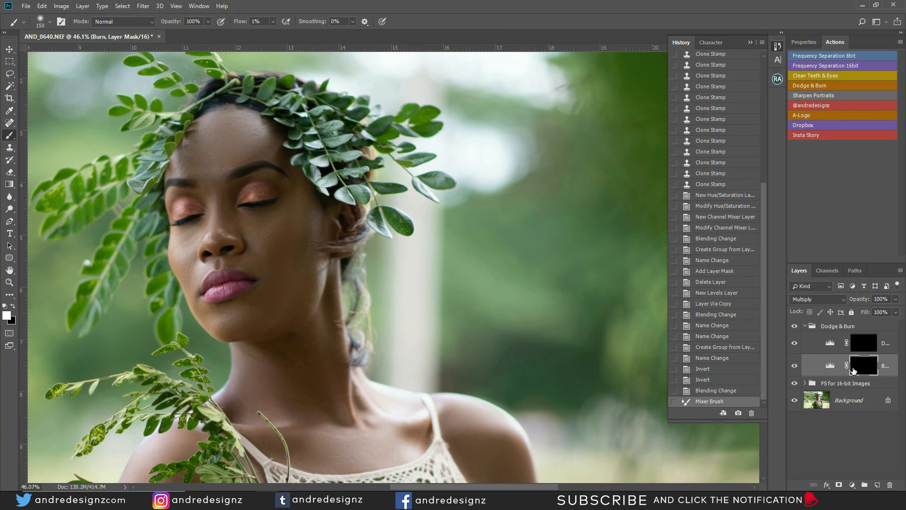
key("bracketright")
mouse_move(302, 240)
left_mouse_down()
mouse_move(304, 226)
mouse_move(279, 273)
left_mouse_up()
mouse_move(304, 232)
left_mouse_down()
mouse_move(273, 294)
mouse_move(267, 283)
mouse_move(274, 289)
left_mouse_up()
left_click_drag(298, 247, 257, 316)
mouse_move(283, 283)
left_mouse_down()
mouse_move(262, 293)
mouse_move(318, 212)
mouse_move(285, 289)
left_mouse_up()
left_click(794, 366)
left_click(794, 366)
- Burn the side of the nose on the Burn mask with a much smaller brush
key("bracketleft")
key("bracketleft")
key("bracketleft")
key("bracketleft")
key("bracketleft")
mouse_move(228, 200)
left_mouse_down()
mouse_move(221, 243)
mouse_move(203, 259)
mouse_move(207, 250)
left_mouse_up()
- Burn the upper forehead and the neck on the Burn mask with the brush enlarged to 150 px
key("bracketright")
key("bracketright")
key("bracketright")
key("bracketright")
mouse_move(273, 138)
left_mouse_down()
mouse_move(257, 175)
mouse_move(214, 131)
left_mouse_up()
mouse_move(224, 346)
left_mouse_down()
mouse_move(284, 350)
mouse_move(333, 409)
left_mouse_up()
- Burn the shoulder and both upper arms on the Burn mask with the 150 px brush
left_click_drag(407, 388, 329, 191)
left_click_drag(386, 231, 455, 324)
left_click_drag(417, 254, 453, 344)
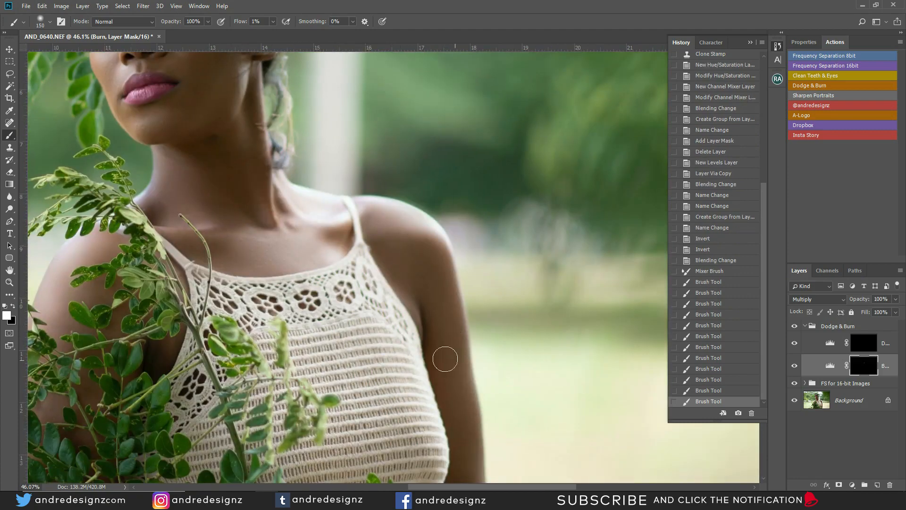
left_click_drag(90, 295, 79, 373)
left_click_drag(104, 267, 86, 391)
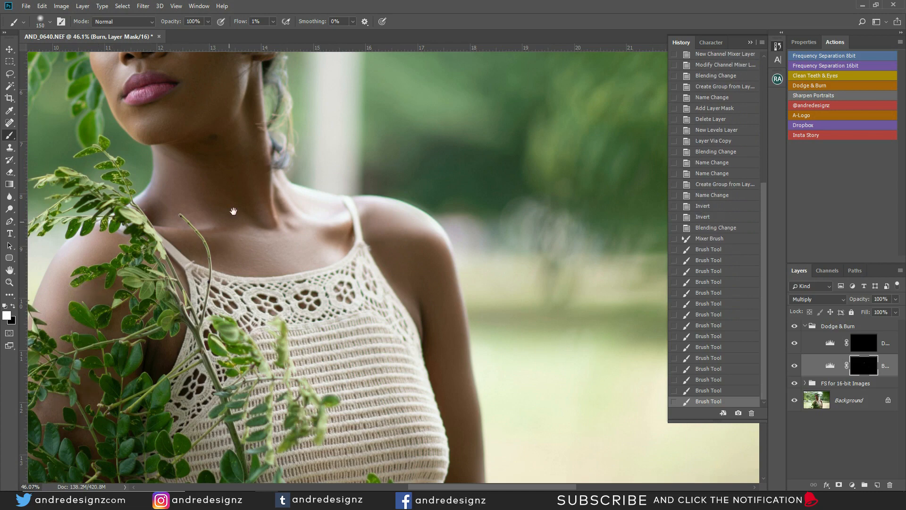
left_click_drag(236, 202, 297, 403)
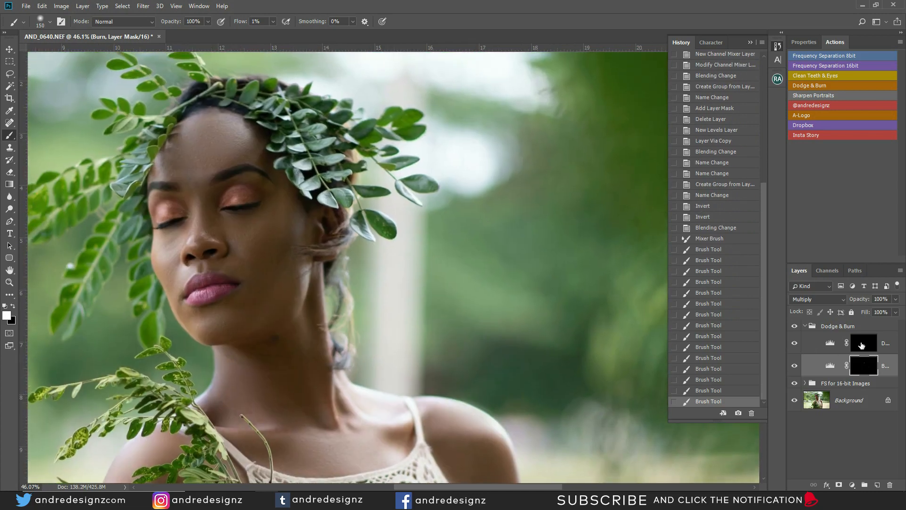
- Compare the image with the Burn layer hidden, and dodge the nose bridge on the Dodge mask with an 80 px brush
left_click(795, 366)
left_click(795, 366)
left_click(861, 344)
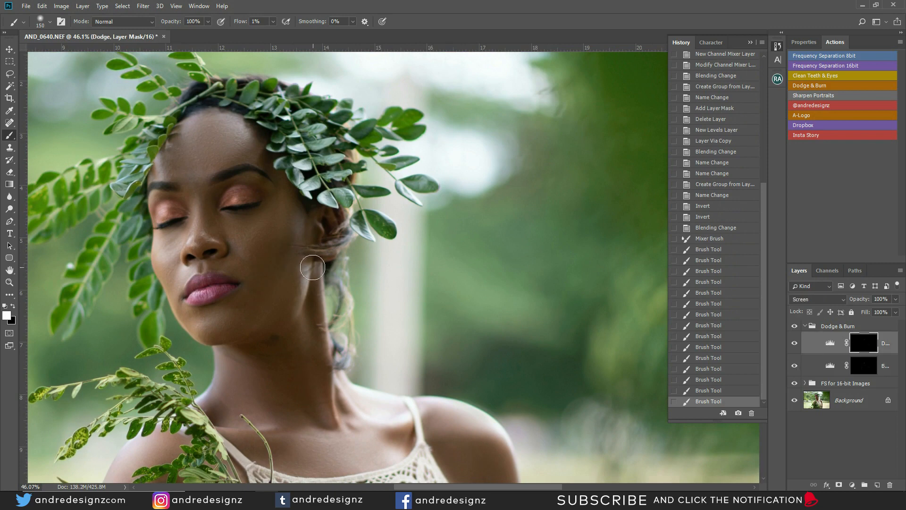
key("bracketleft")
key("bracketleft")
key("bracketleft")
key("bracketleft")
left_click(194, 200)
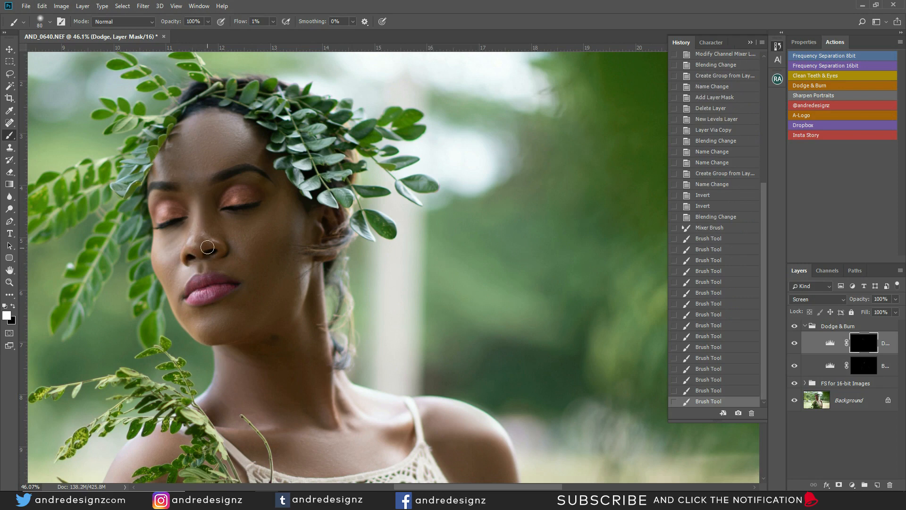
- Dodge the forehead between the brows and the cheeks on the Dodge mask with the brush enlarged to 150 px
key("bracketright")
key("bracketright")
key("bracketright")
key("bracketright")
mouse_move(208, 147)
left_mouse_down()
mouse_move(206, 181)
mouse_move(194, 193)
mouse_move(193, 170)
left_mouse_up()
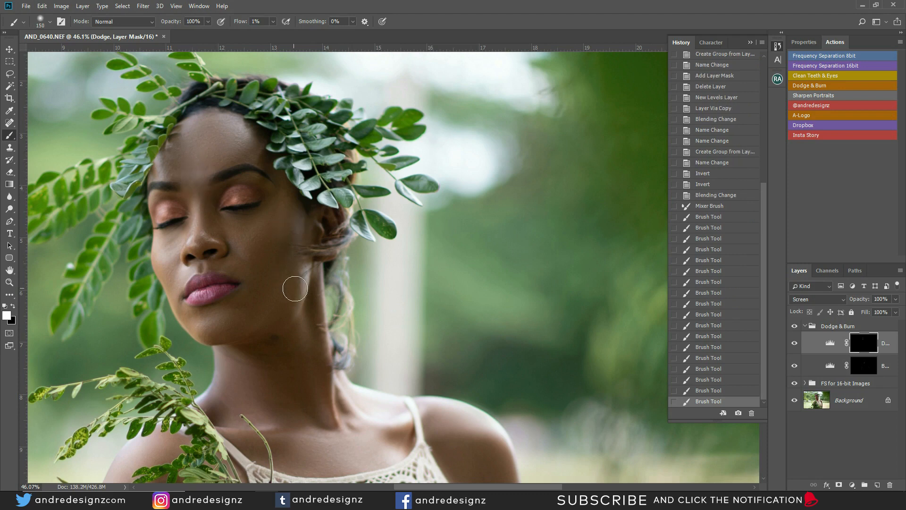
mouse_move(247, 251)
left_mouse_down()
mouse_move(253, 222)
mouse_move(229, 225)
mouse_move(258, 220)
mouse_move(244, 247)
mouse_move(246, 226)
mouse_move(240, 238)
mouse_move(172, 243)
mouse_move(171, 252)
mouse_move(176, 232)
mouse_move(172, 250)
left_mouse_up()
- Dodge the edge of the upper lip below the nose on the Dodge mask with the brush reduced to 20 px
key("bracketleft")
key("bracketleft")
key("bracketleft")
key("bracketleft")
key("bracketleft")
key("bracketleft")
key("bracketleft")
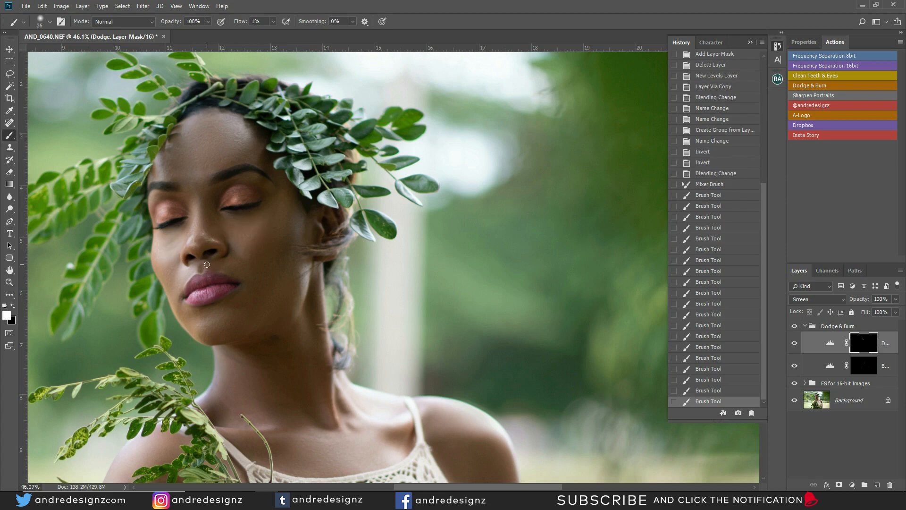
scroll(206, 264, "up", 5)
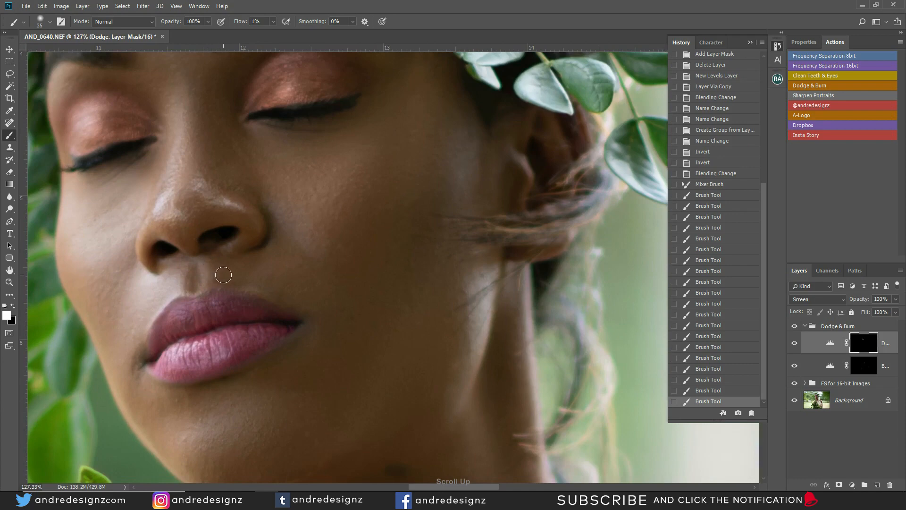
key("bracketleft")
key("bracketleft")
left_click_drag(201, 266, 214, 305)
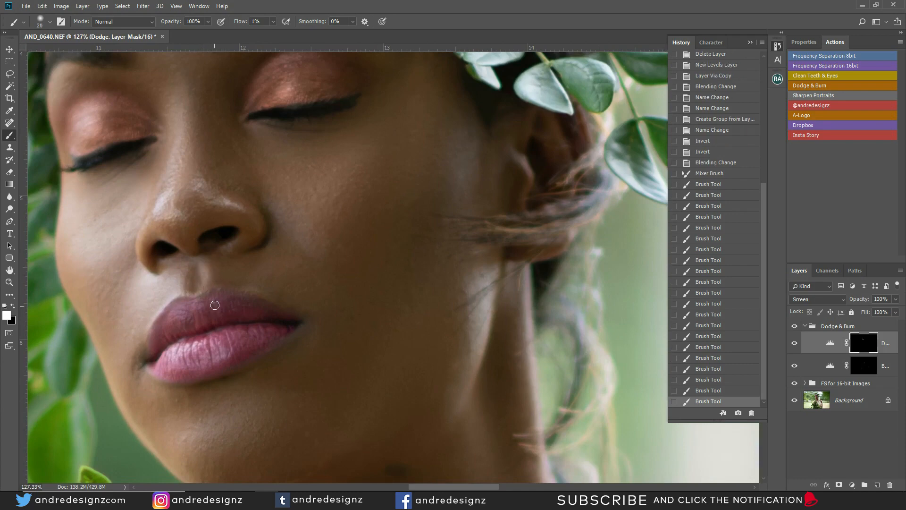
- Burn the groove above the upper lip and, with a 60 px brush, the area beneath the lower lip on the Burn mask
left_click(861, 367)
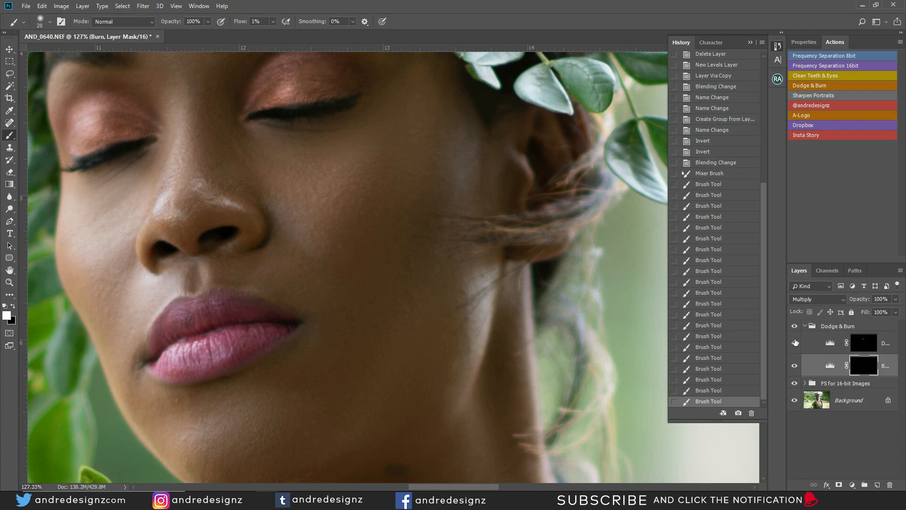
left_click_drag(194, 284, 194, 297)
key("bracketright")
key("bracketright")
key("bracketright")
key("bracketright")
mouse_move(211, 400)
left_mouse_down()
mouse_move(237, 395)
mouse_move(224, 393)
left_mouse_up()
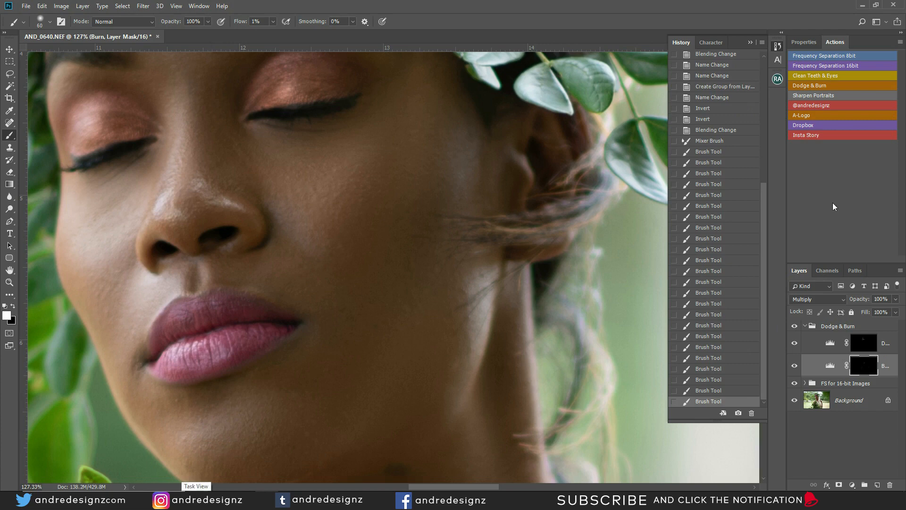
- Dodge the chin on the Dodge mask with the brush enlarged to 100 px
left_click(863, 345)
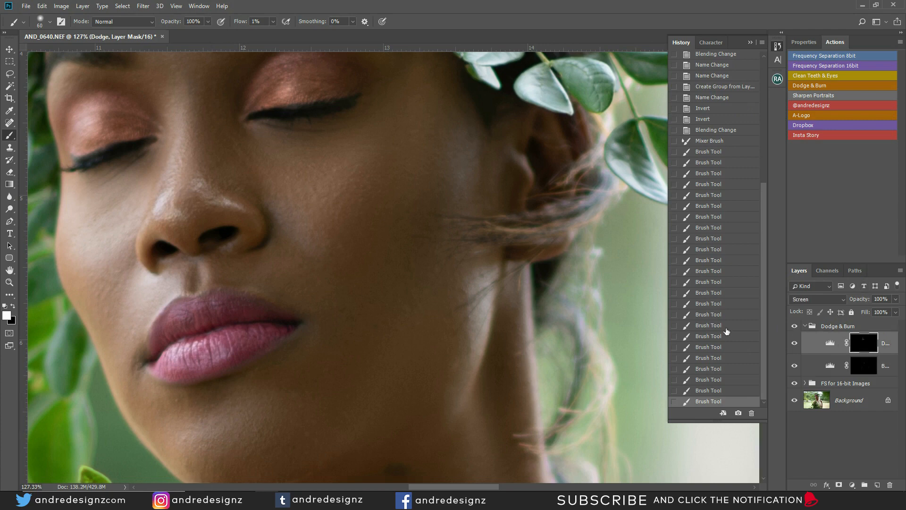
key("bracketright")
key("bracketright")
key("bracketright")
key("bracketright")
mouse_move(206, 399)
left_mouse_down()
mouse_move(261, 435)
mouse_move(256, 449)
mouse_move(270, 455)
mouse_move(265, 448)
mouse_move(243, 454)
mouse_move(218, 423)
mouse_move(278, 439)
mouse_move(272, 449)
mouse_move(252, 448)
left_mouse_up()
scroll(313, 354, "down", 11)
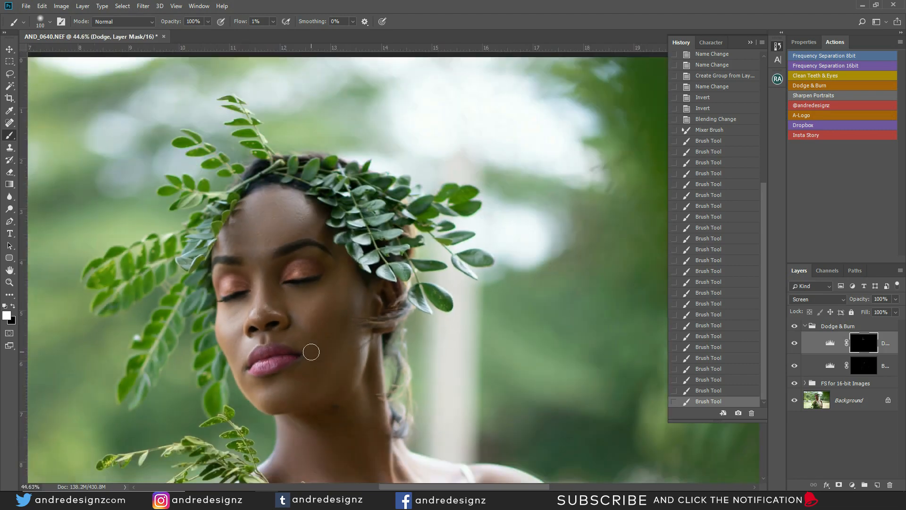
- Dodge the nose on the Dodge mask with a smaller brush, and the middle of the forehead with an enlarged one
key("bracketleft")
key("bracketleft")
left_click(263, 313)
key("bracketright")
key("bracketright")
key("bracketright")
key("bracketright")
key("bracketright")
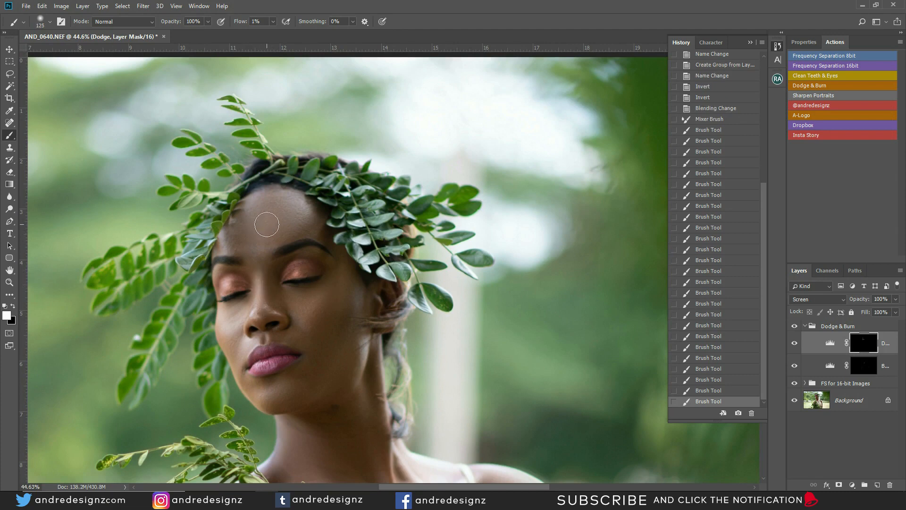
left_click_drag(272, 215, 270, 233)
- Examine the forehead and eyes up close with the frequency separation and Dodge & Burn groups hidden and shown
scroll(270, 233, "up", 6)
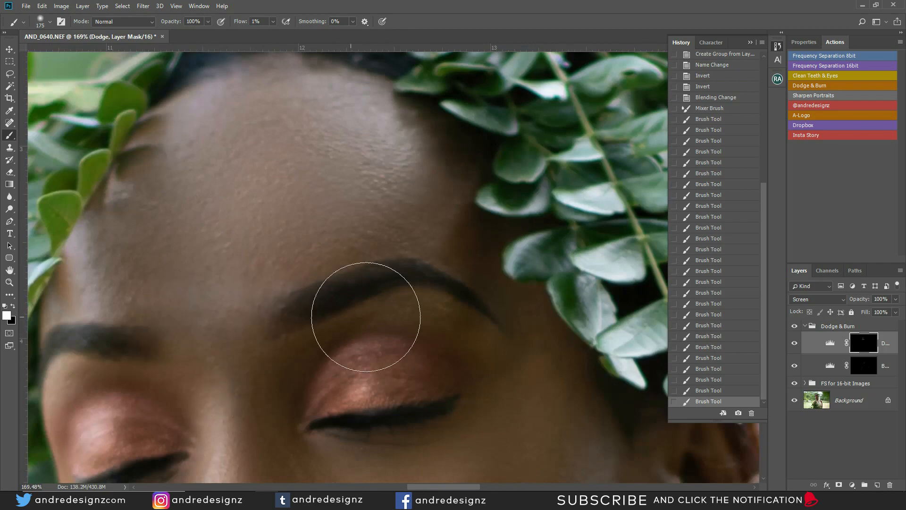
left_click(795, 384)
left_click(795, 383)
left_click(795, 384)
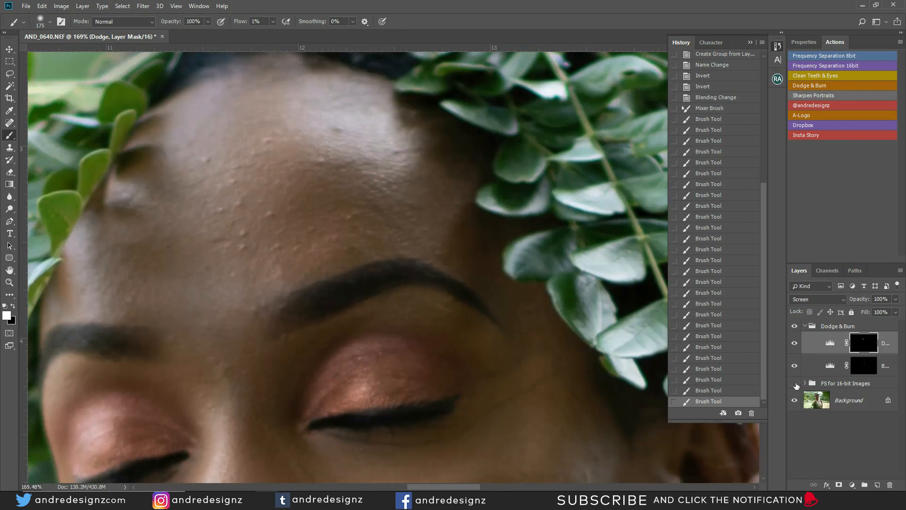
left_click(795, 327)
left_click(794, 327)
left_click(795, 384)
scroll(248, 273, "down", 8)
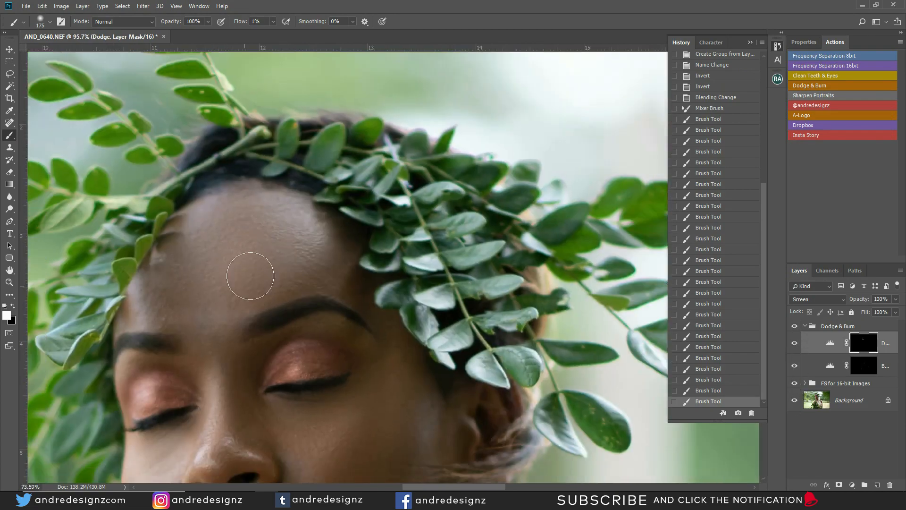
- Compare the whole portrait with the Dodge & Burn group hidden and shown
scroll(259, 264, "down", 3)
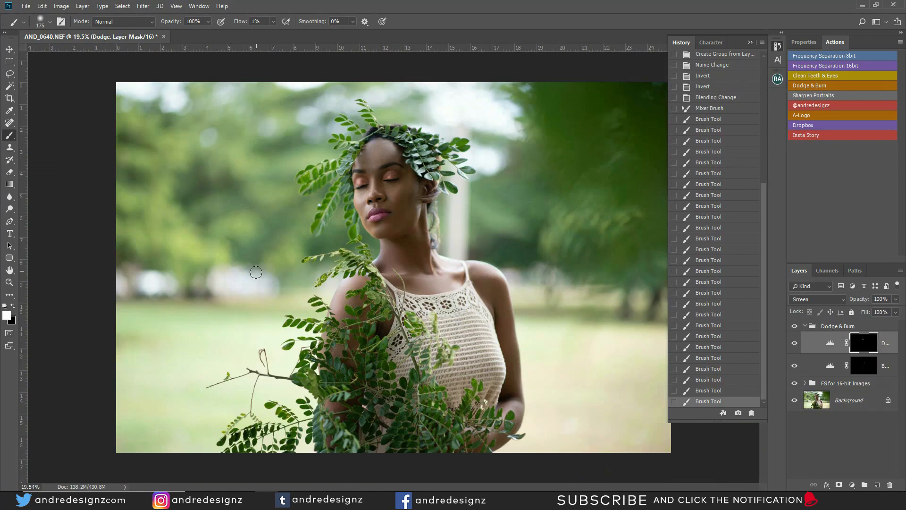
left_click(794, 326)
left_click(795, 326)
left_click(794, 327)
left_click(794, 327)
left_click(794, 327)
left_click(794, 327)
left_click(794, 326)
left_click(794, 326)
scroll(451, 139, "down", 4)
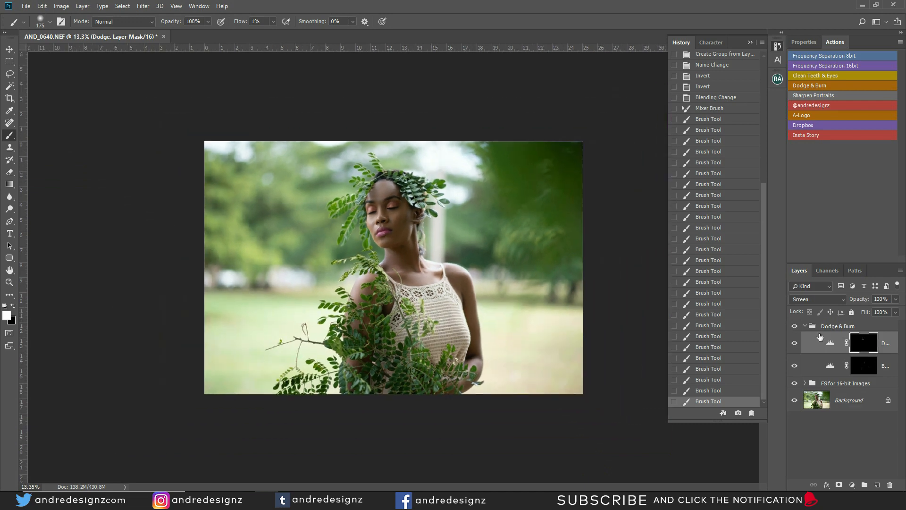
- Collapse the Dodge & Burn group, stamp all visible layers into a new layer above it, and duplicate that layer
left_click(805, 326)
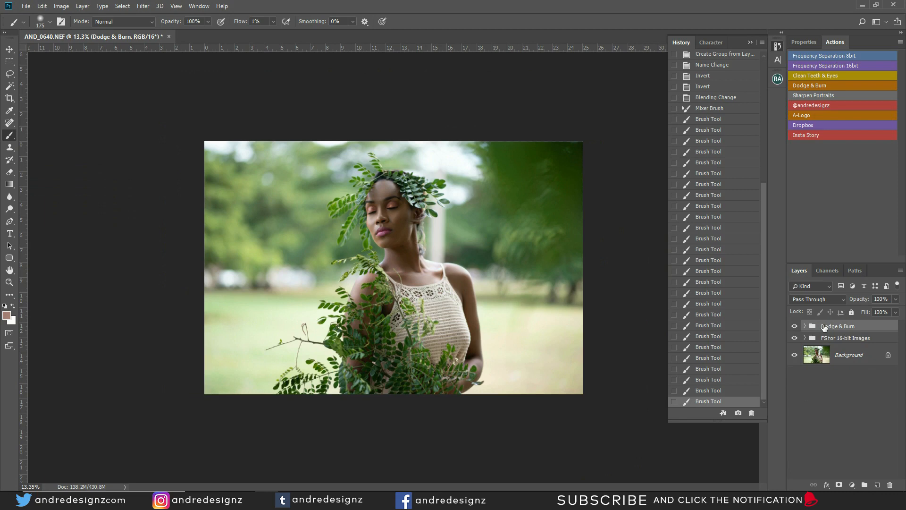
key("ctrl+shift+alt+e")
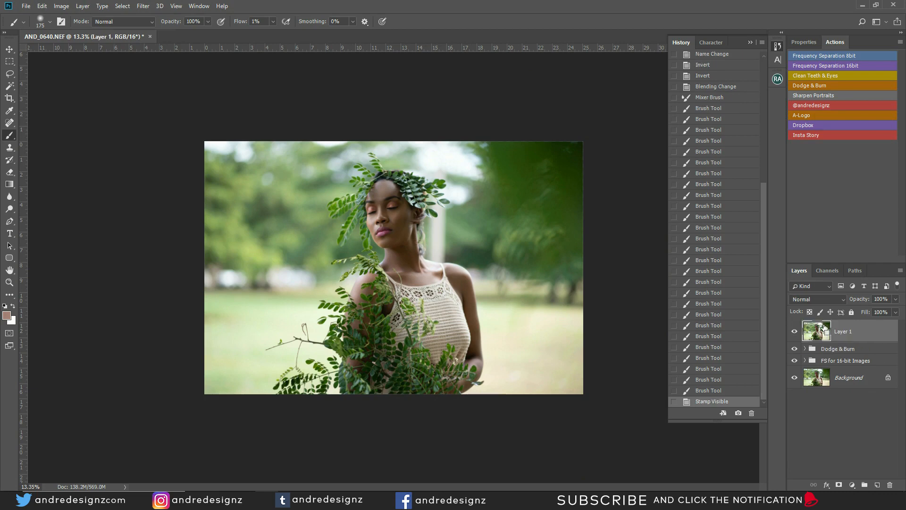
key("ctrl+j")
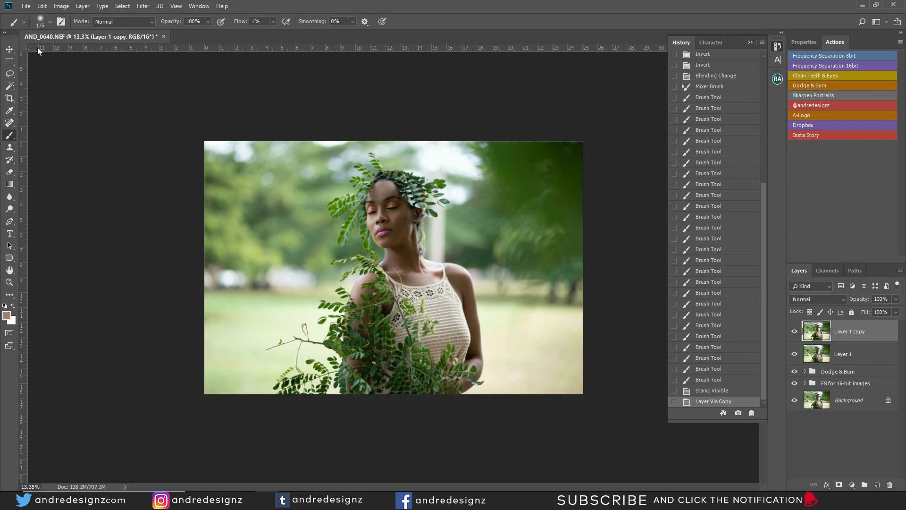
- Open the duplicated layer in the Camera Raw filter, apply the Auto tone adjustment, and set Shadows to +63
left_click(143, 6)
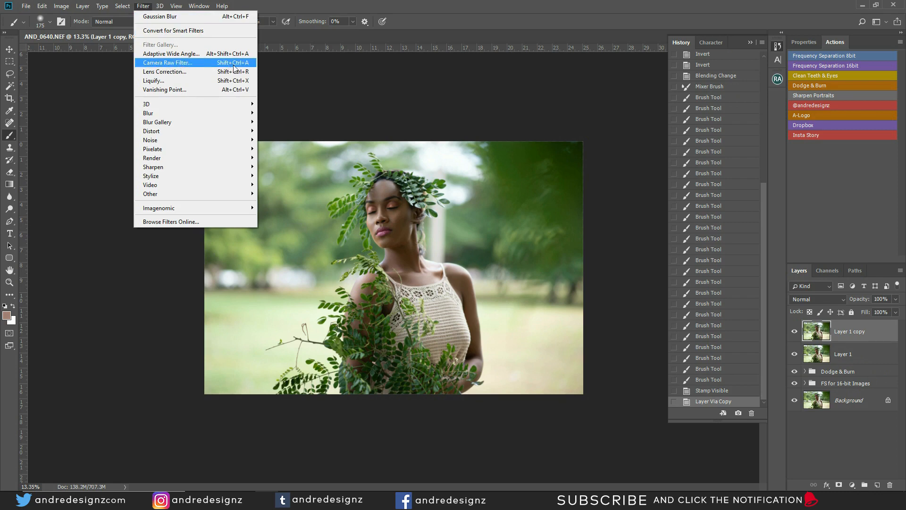
left_click(215, 65)
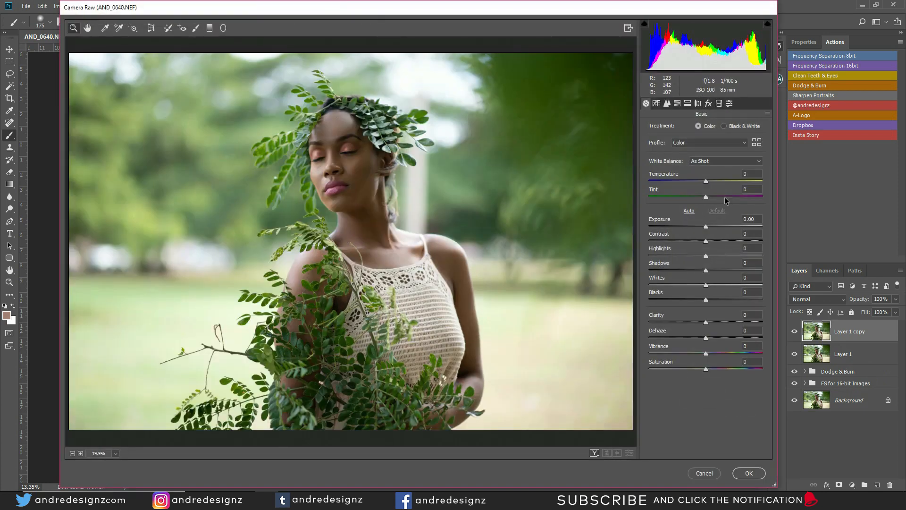
left_click(689, 210)
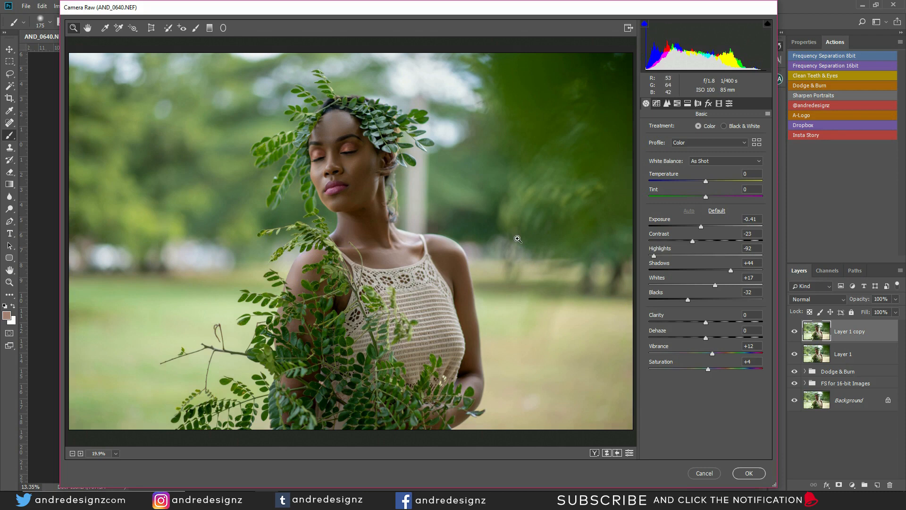
left_click_drag(731, 272, 741, 272)
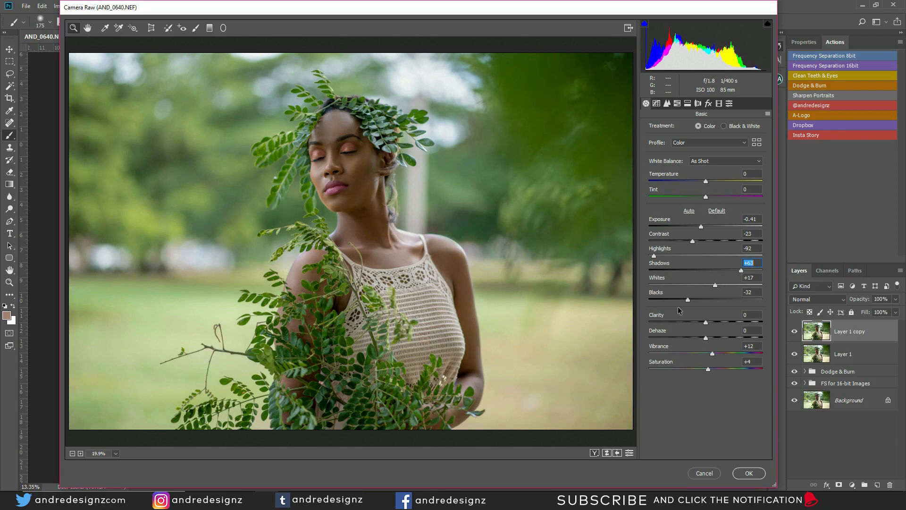
- Set Dehaze to +38, Blacks to -23, Contrast to -10 and Exposure to -0.10 in the Camera Raw filter
left_click_drag(705, 337, 725, 342)
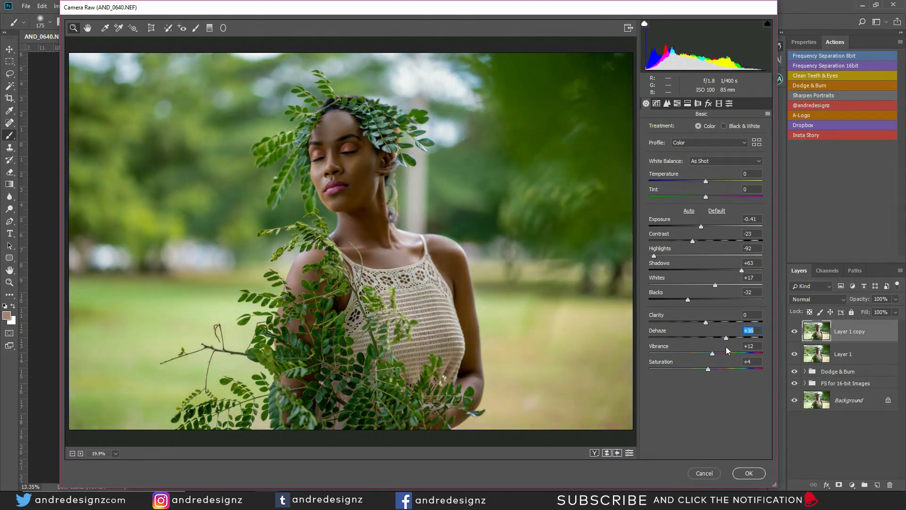
left_click(689, 300)
left_click_drag(690, 300, 693, 301)
left_click_drag(692, 241, 701, 242)
double_click(701, 226)
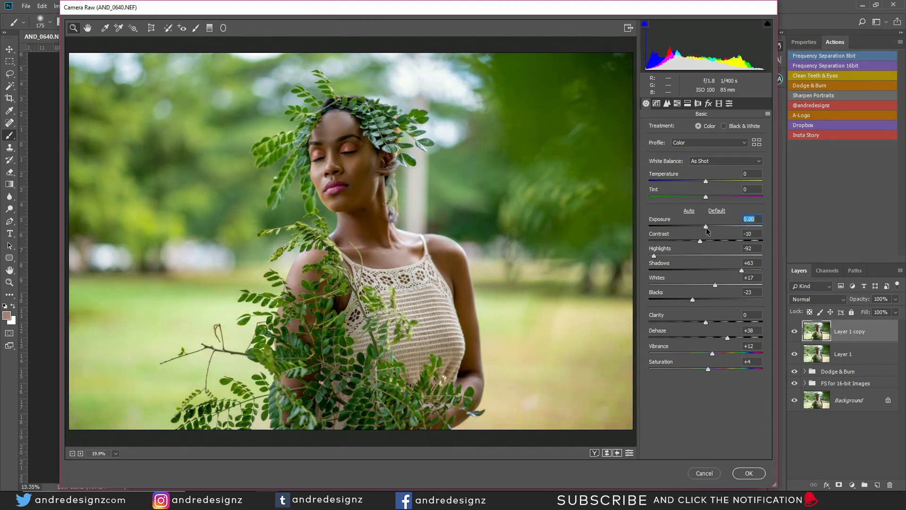
left_click_drag(706, 228, 705, 227)
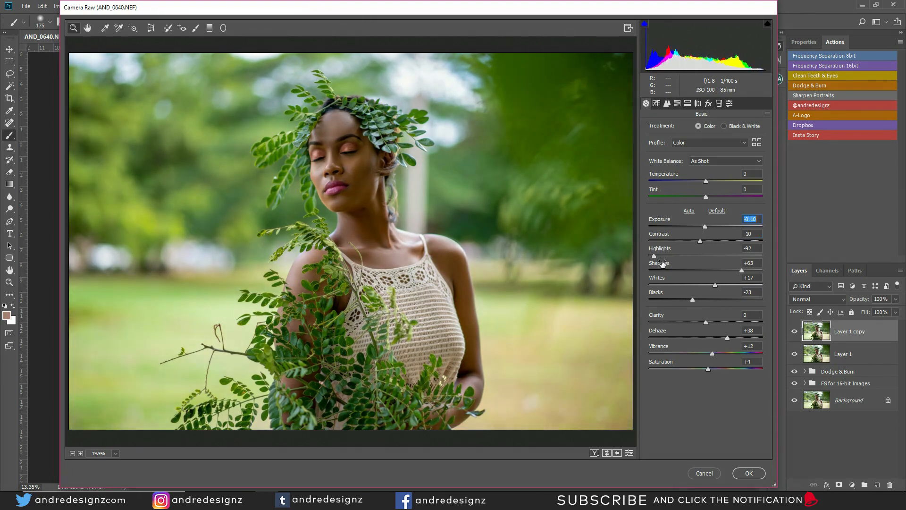
- Compare the side-by-side and split before/after views, and apply the Camera Raw filter to the layer
left_click(594, 453)
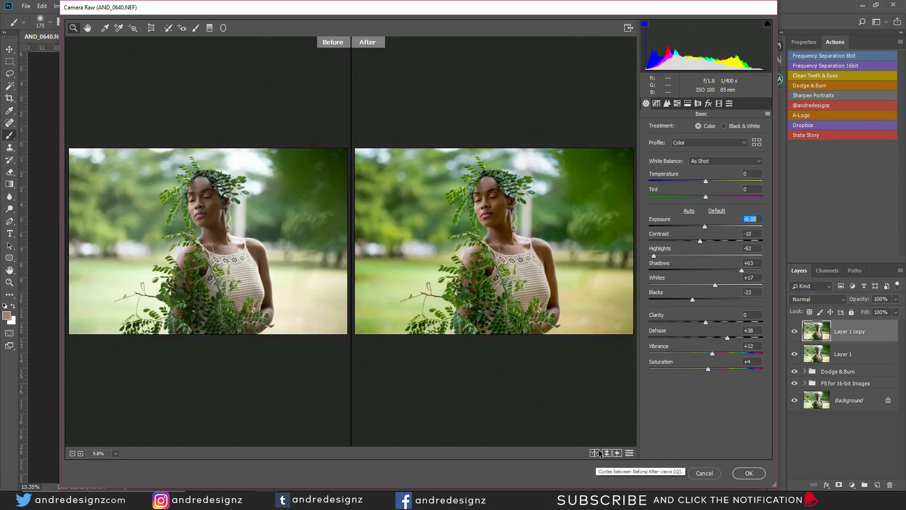
left_click(598, 453)
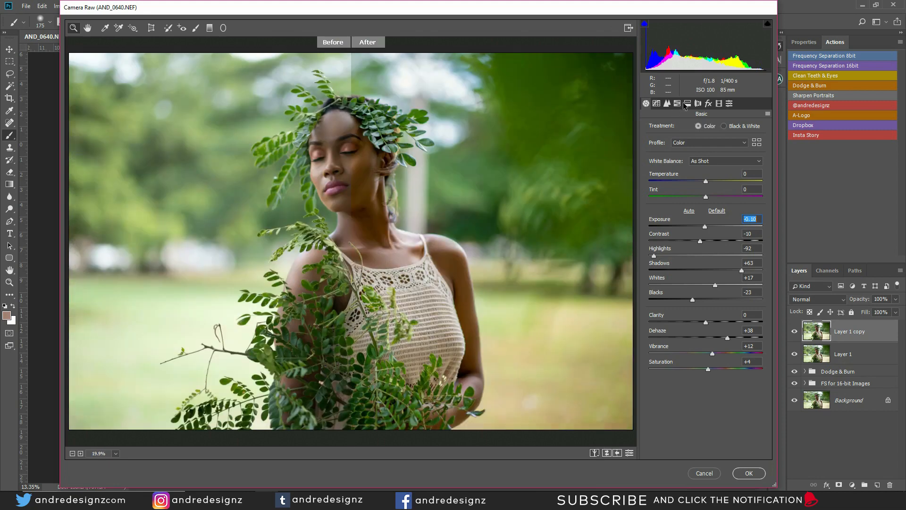
left_click(688, 104)
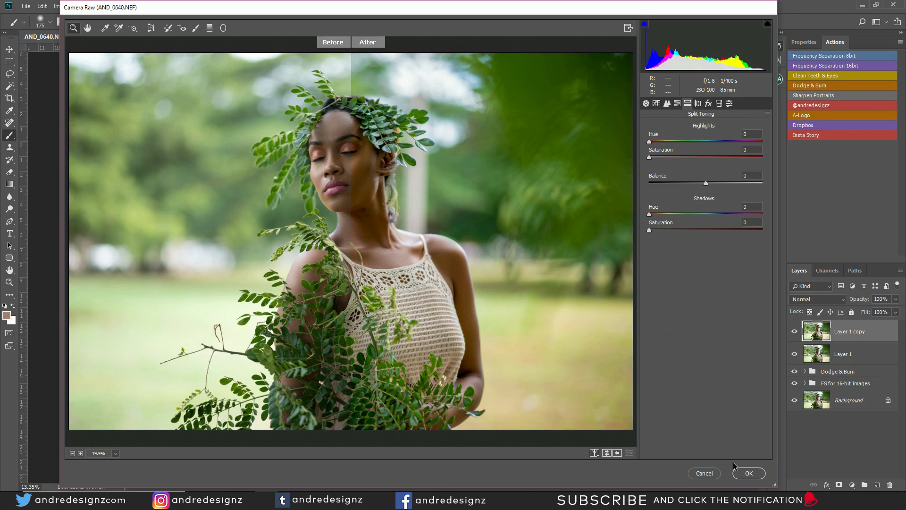
left_click(748, 473)
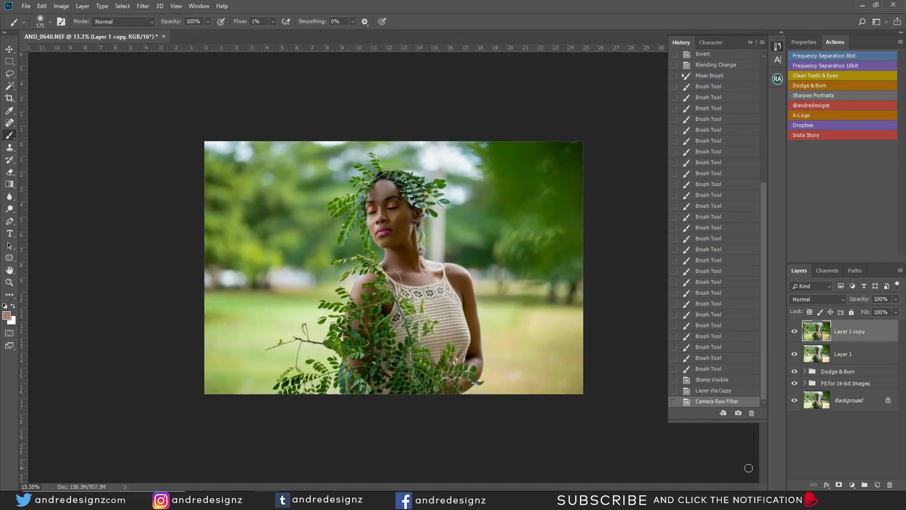
- Rename the filtered top layer as Camera Raw
double_click(845, 332)
type("Camera Raw")
key("BackSpace")
key("Return")
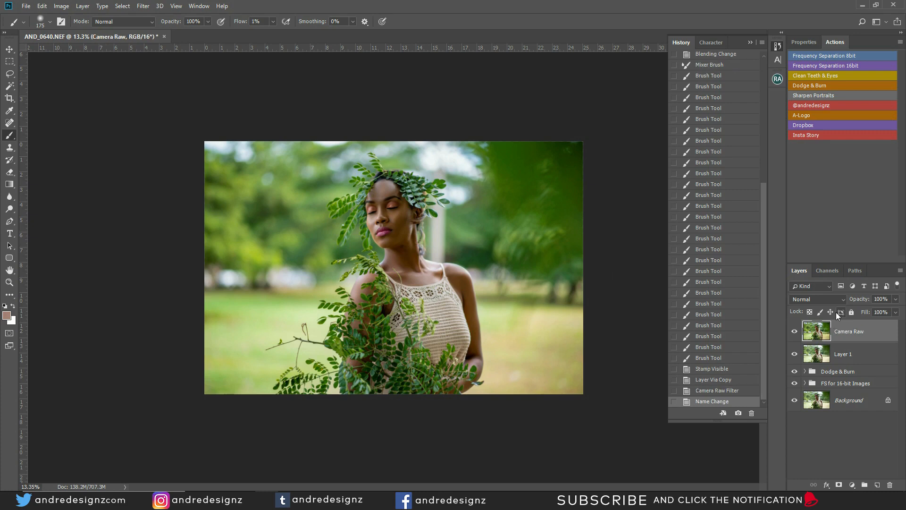
- Duplicate the Camera Raw layer and name the copy HSL
key("ctrl+j")
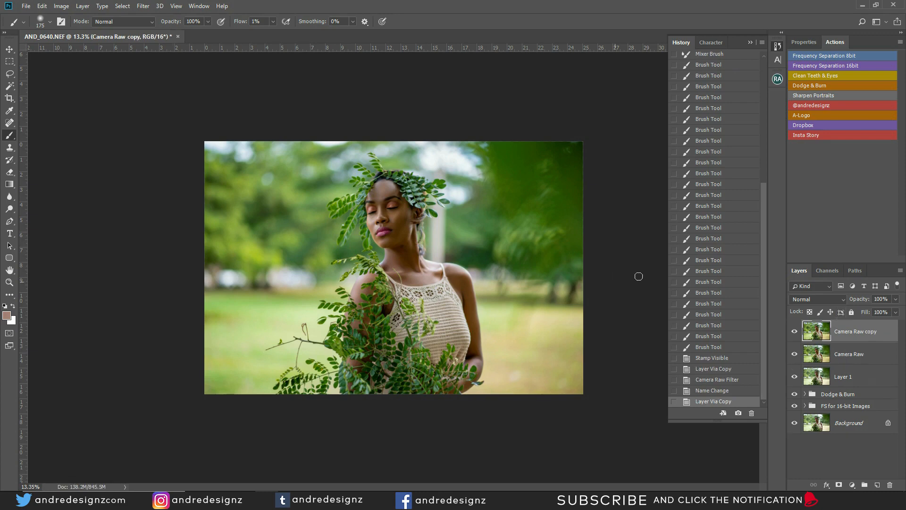
double_click(848, 334)
type("HSL")
key("Return")
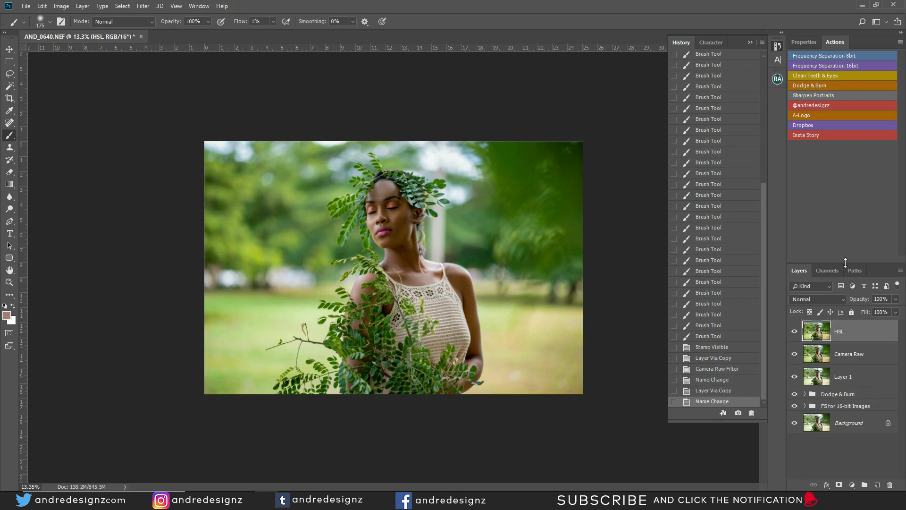
- With the Camera Raw filter on the HSL layer, set the Greens hue to +58 and the Yellows hue to -40
left_click(143, 6)
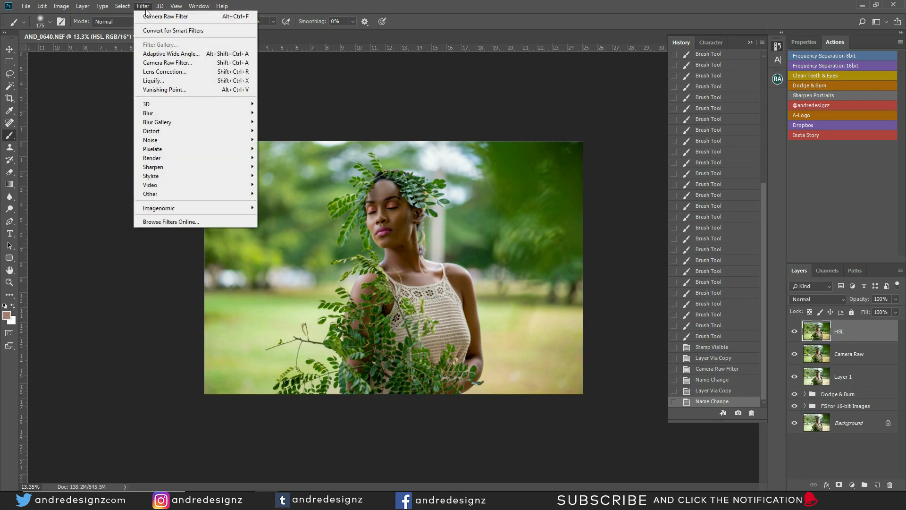
left_click(174, 63)
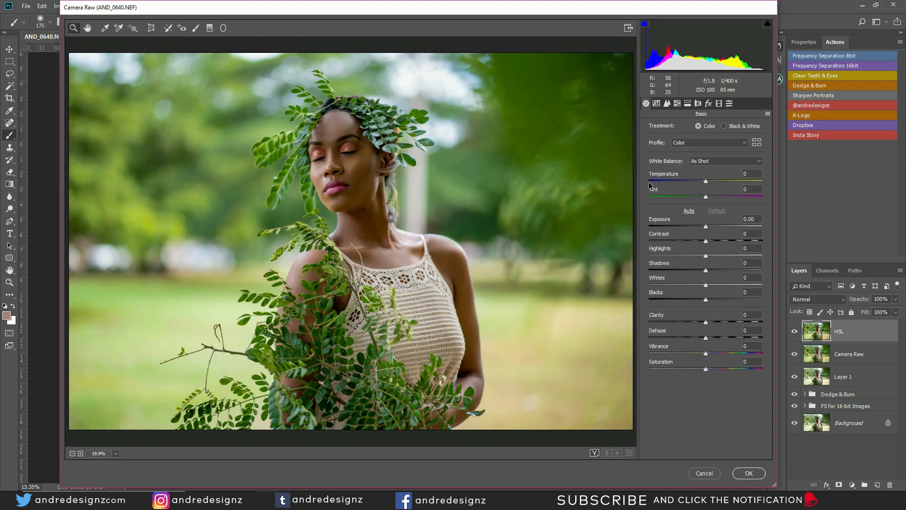
left_click(677, 104)
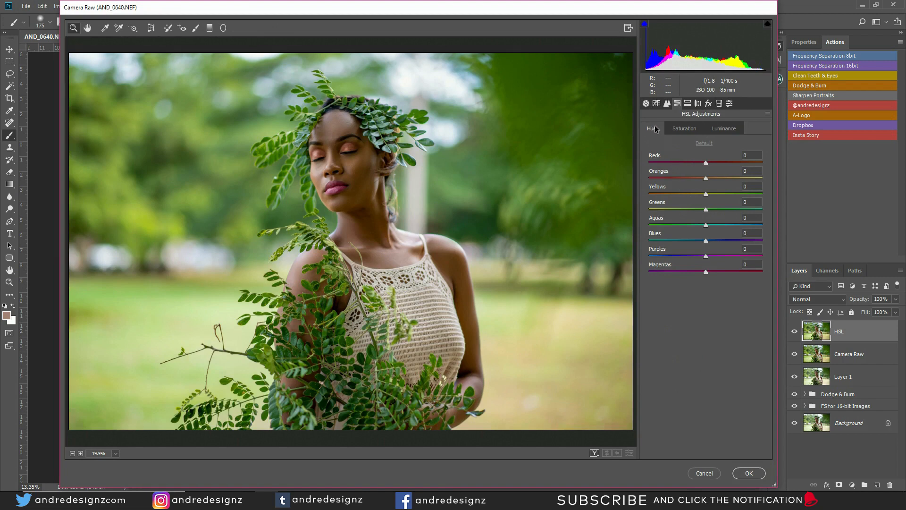
left_click_drag(705, 210, 732, 224)
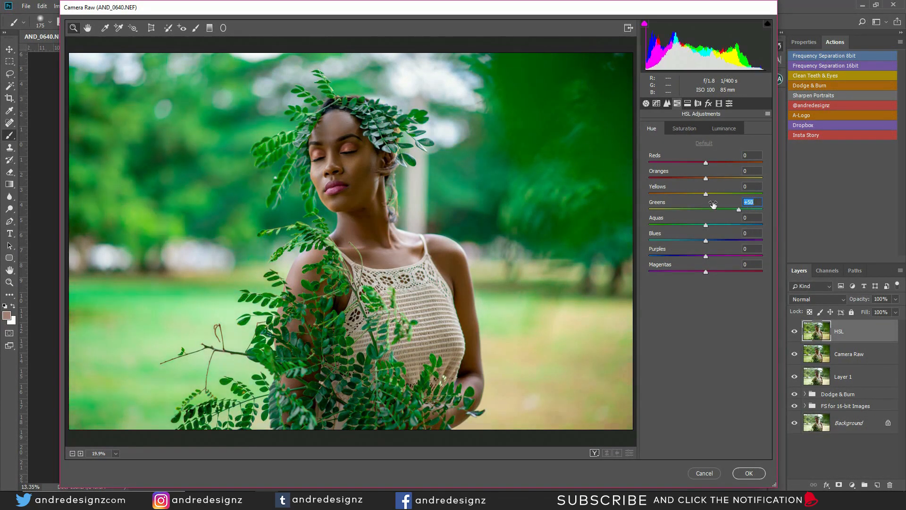
left_click_drag(706, 194, 683, 213)
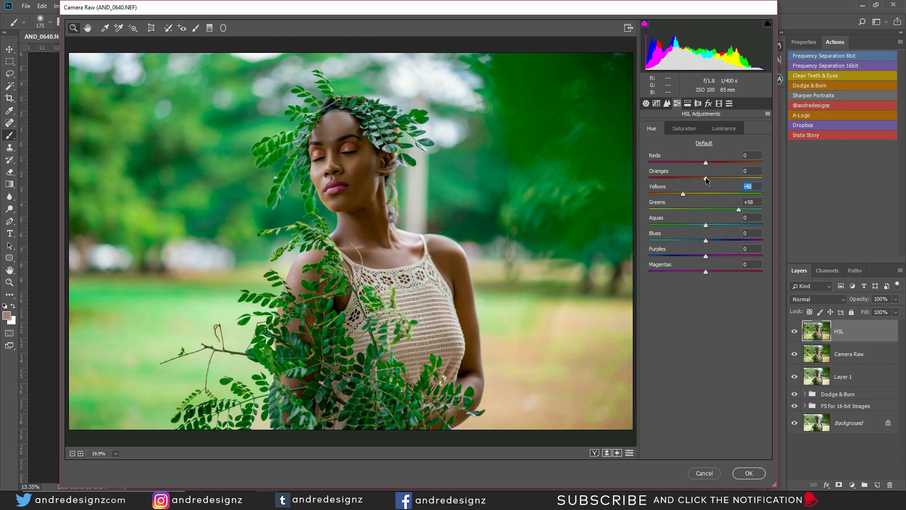
- Try shifting the Oranges hue, reset it to 0 and apply the Camera Raw filter to the HSL layer
left_click_drag(706, 178, 674, 191)
type("0")
left_click(754, 472)
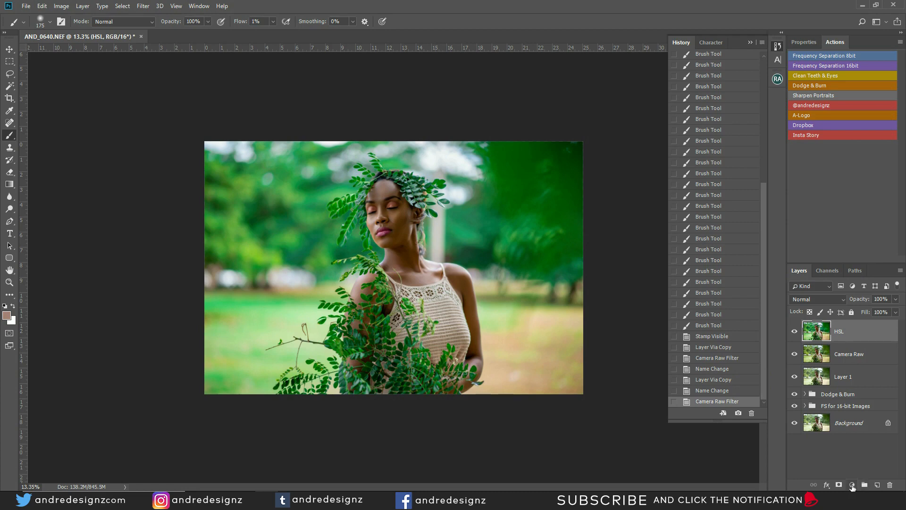
- Add a Brightness/Contrast adjustment layer above the HSL layer and set Contrast to 10
left_click(852, 486)
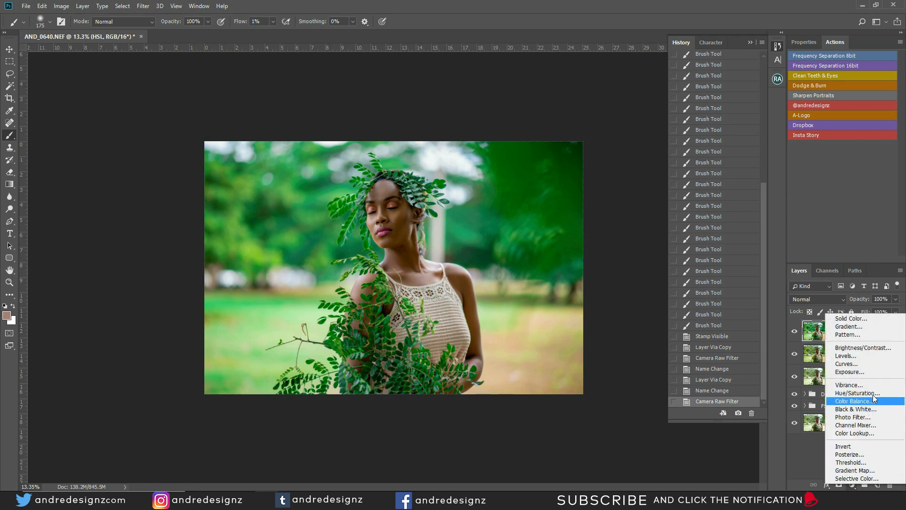
left_click(877, 348)
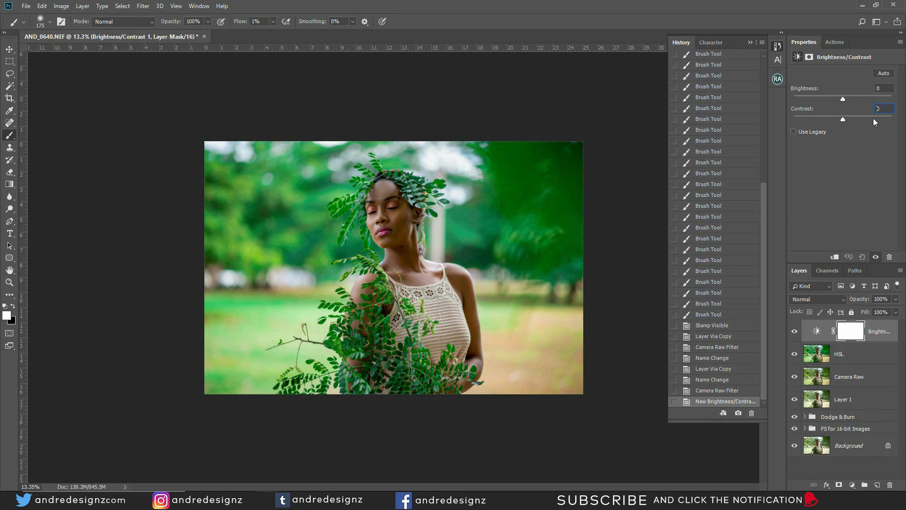
type("1")
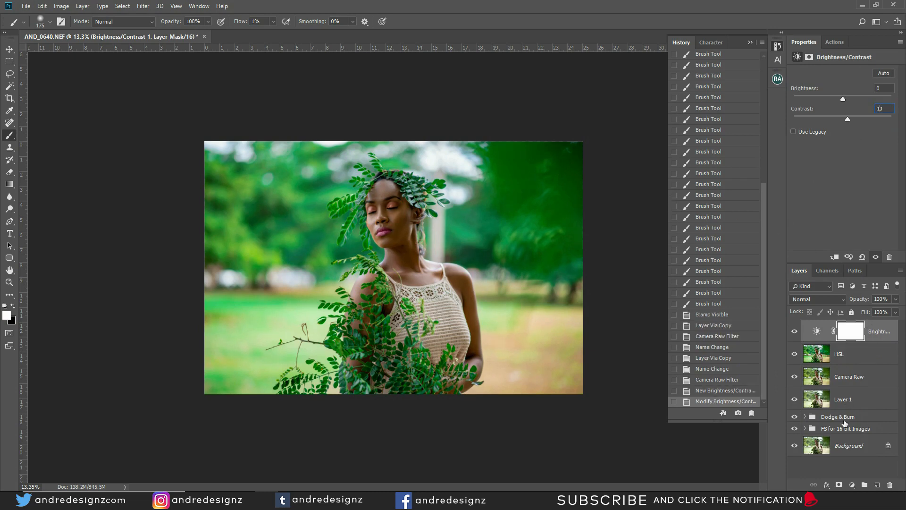
- Add a Color Balance adjustment layer and set the Midtones Yellow-Blue value to 5
left_click(852, 486)
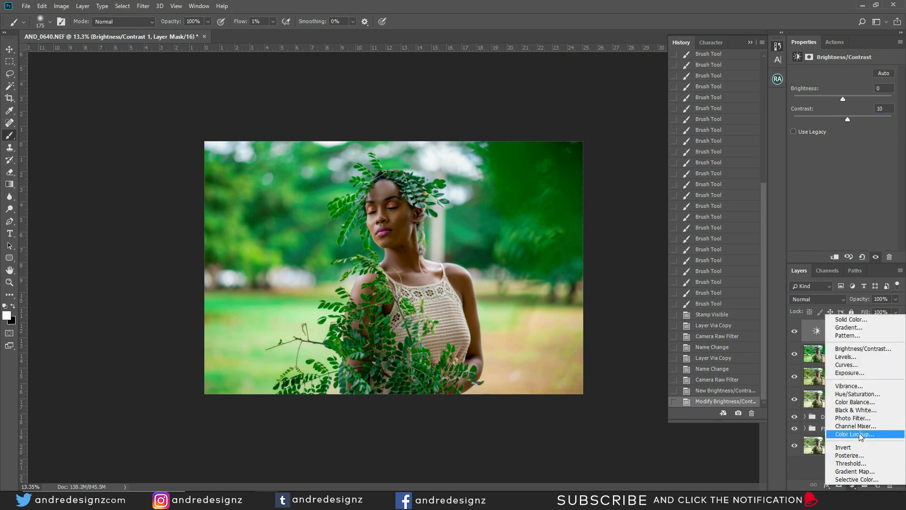
left_click(858, 402)
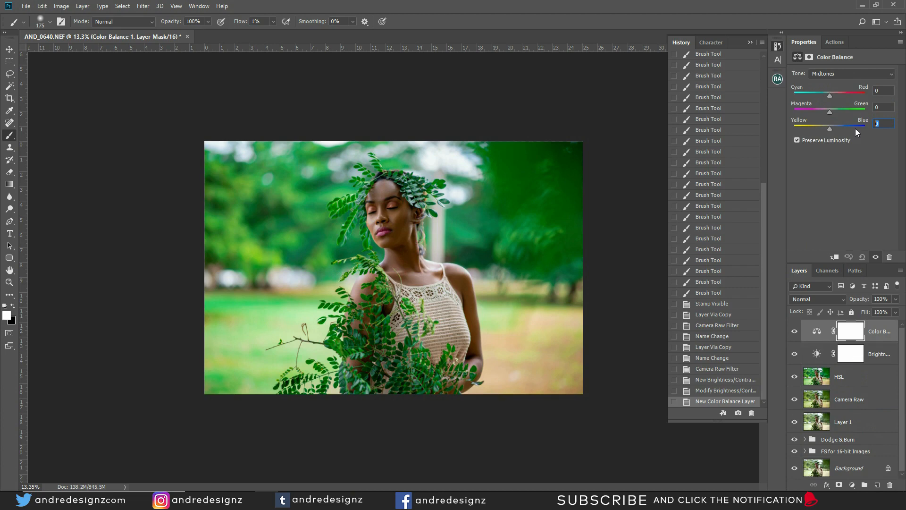
type("5")
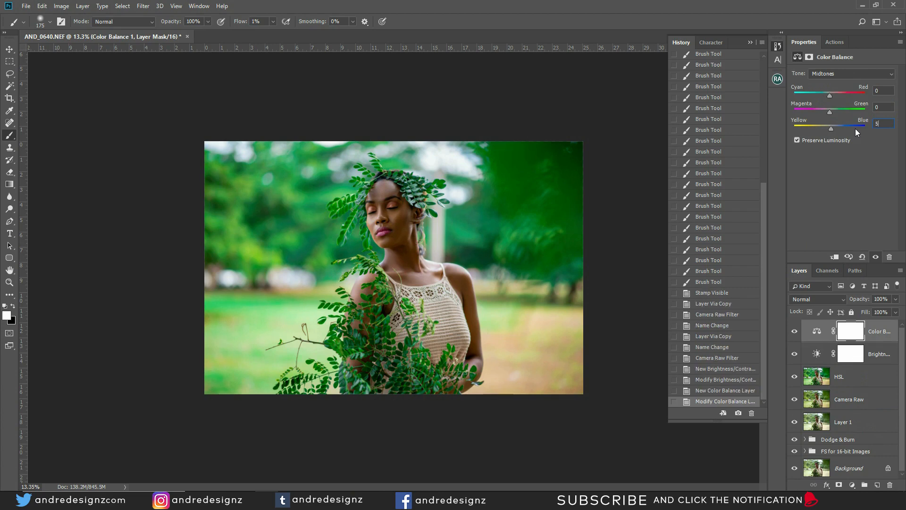
- Compare the image with the Color Balance layer hidden and shown, and reset the Midtones Yellow-Blue value to 0
left_click(795, 332)
left_click(794, 332)
left_click(795, 332)
left_click(795, 332)
left_click(795, 333)
left_click(794, 332)
type("0")
- Switch the Color Balance tone to Shadows and set its Yellow-Blue value to 5
left_click(835, 74)
left_click(831, 88)
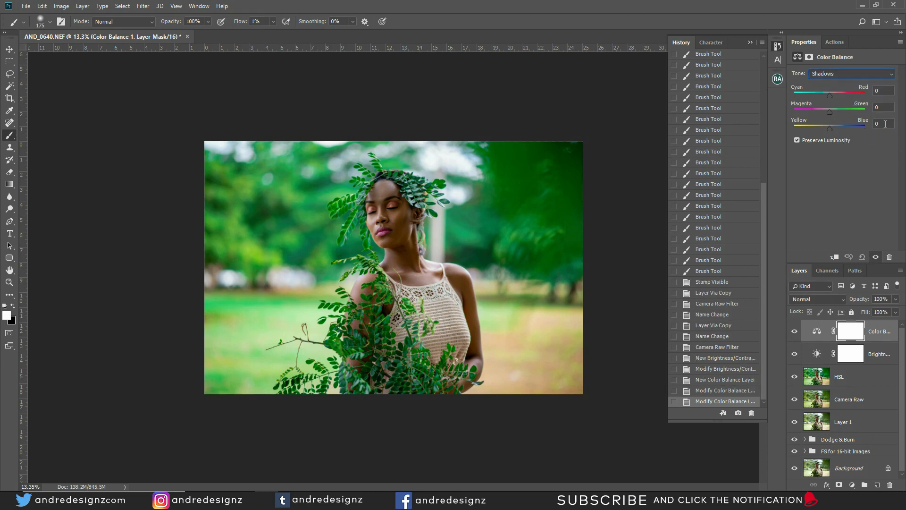
type("5")
- Add a Curves adjustment layer and raise the RGB curve's midpoint to about input 113, output 137
left_click(853, 485)
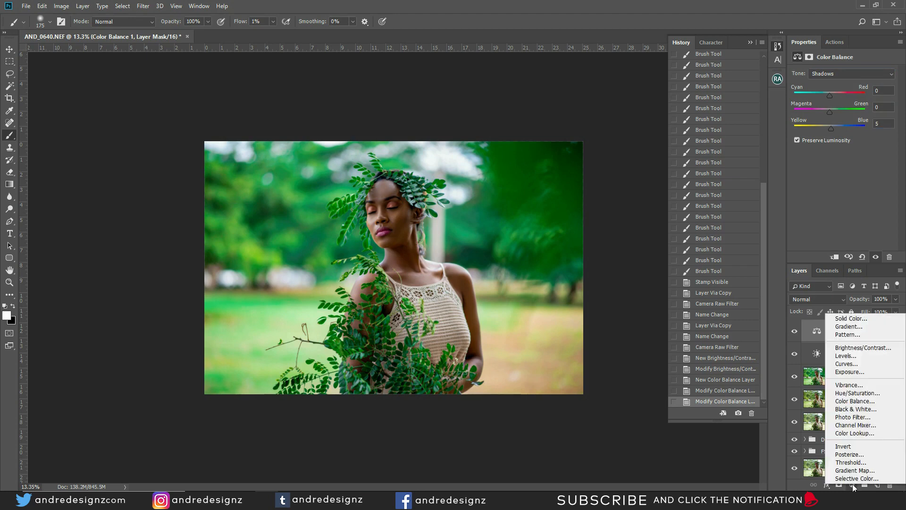
left_click(854, 367)
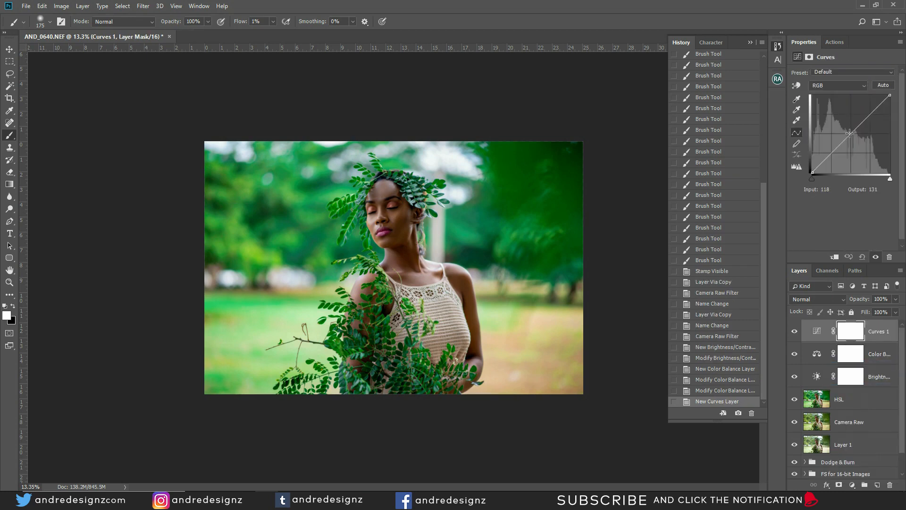
left_click_drag(850, 134, 847, 131)
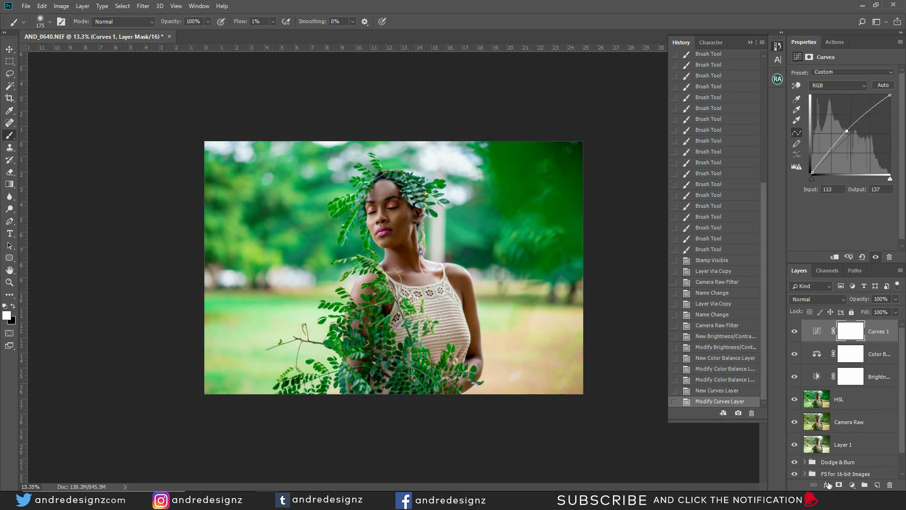
- Add a Color Lookup adjustment layer above Curves and set its opacity to 30%
left_click(853, 484)
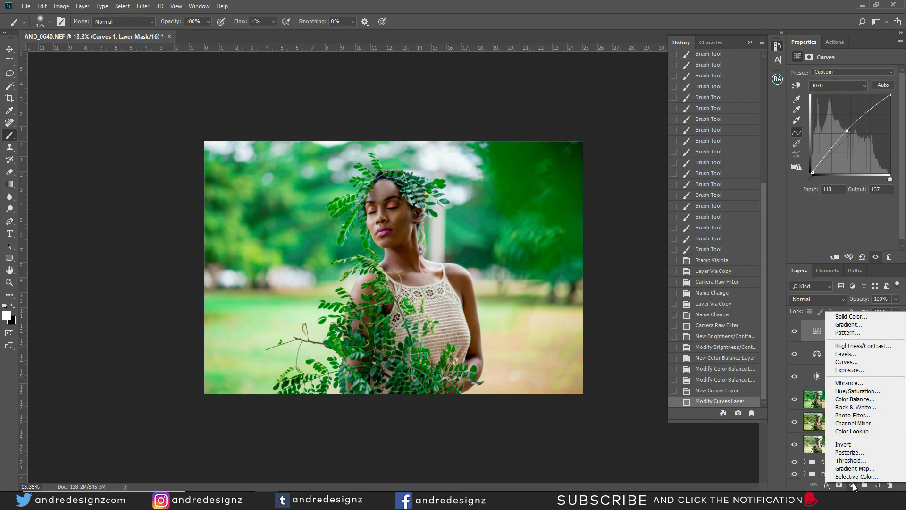
left_click(858, 432)
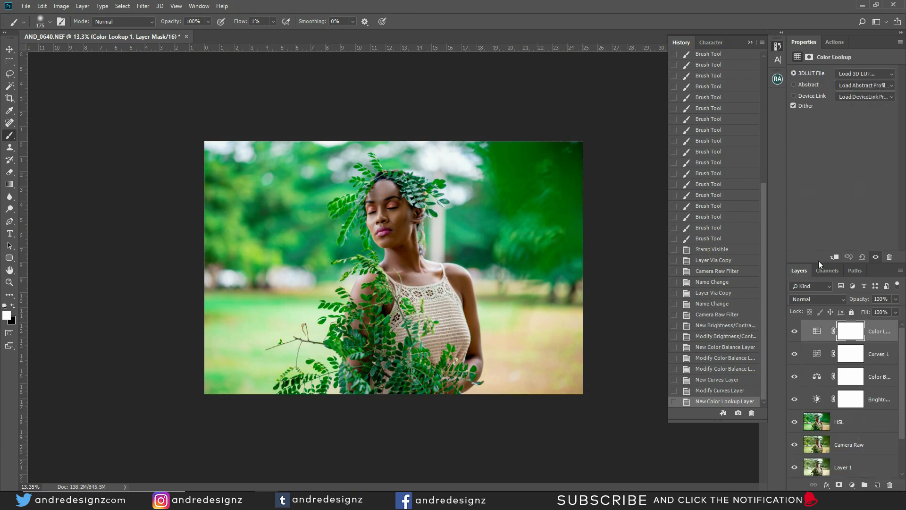
left_click(881, 299)
type("30")
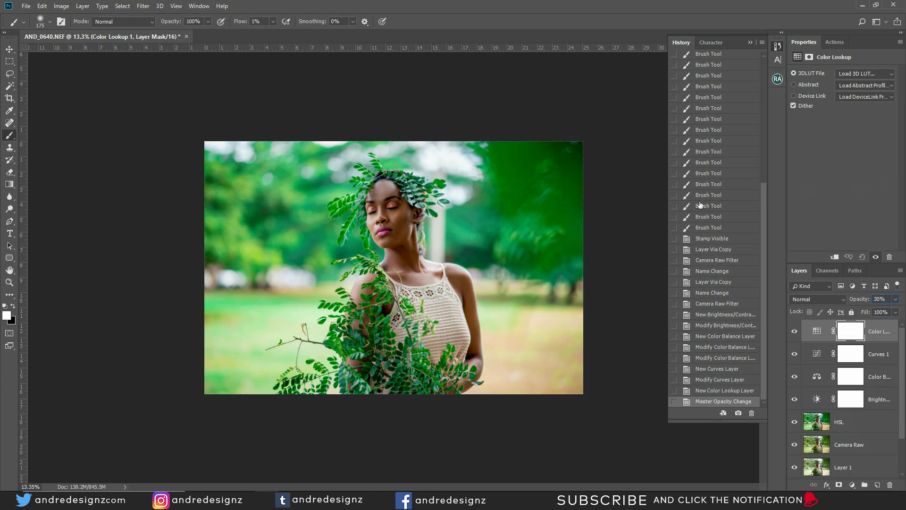
- Try the 3DLUT presets one after another on the Color Lookup layer, from 3Strip.look through the Fuji ETERNA 250D looks
left_click(855, 73)
left_click(862, 74)
key("Down")
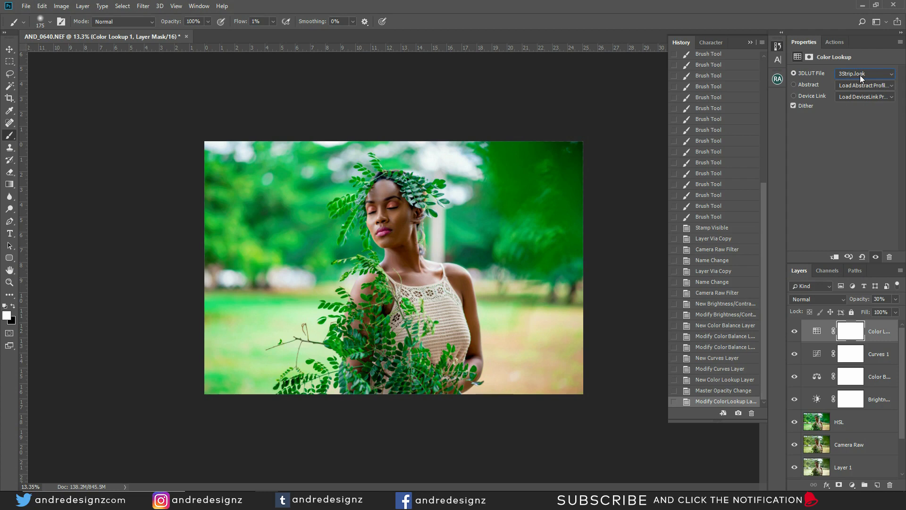
key("Down")
key("Down")
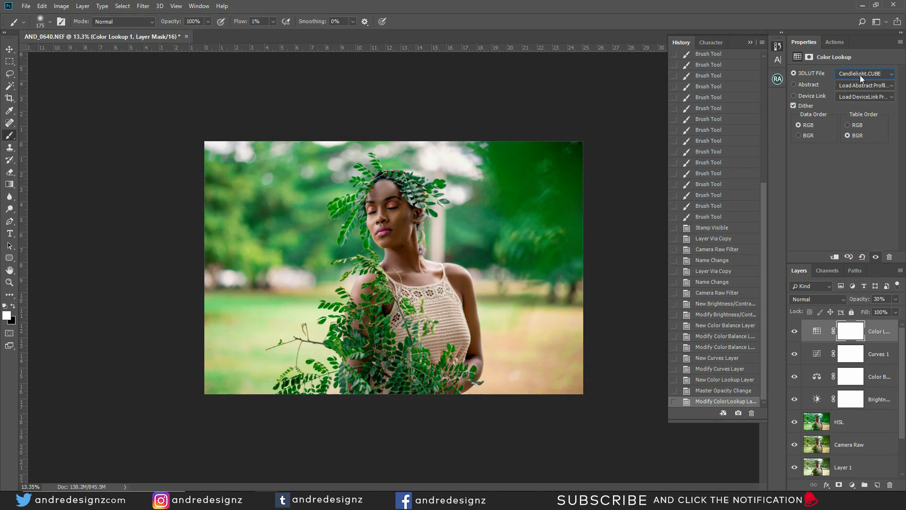
key("Down")
key("Down")
key("Down")
key("Down")
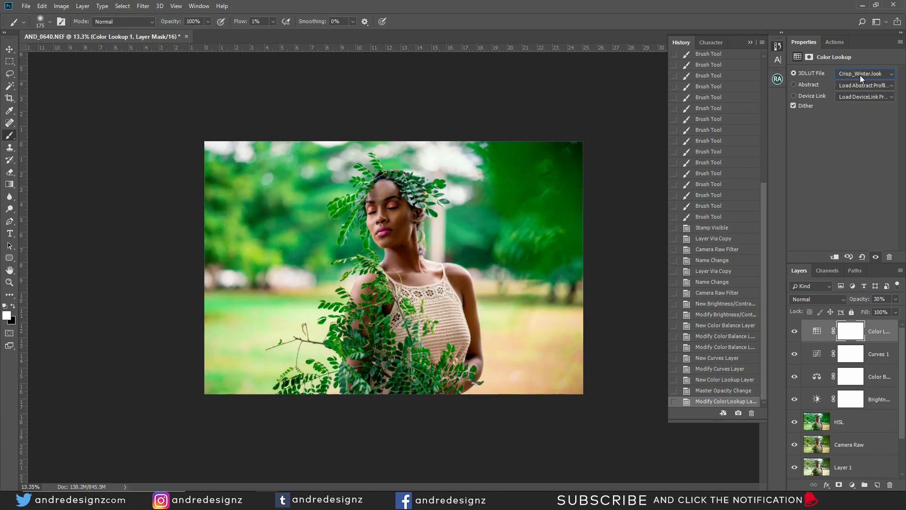
key("Down")
key("Down")
key("Down")
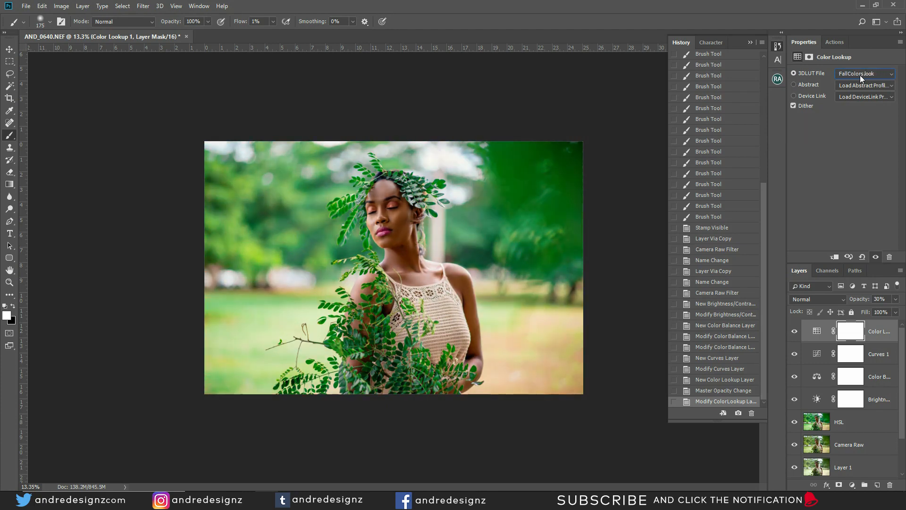
key("Down")
key("Down")
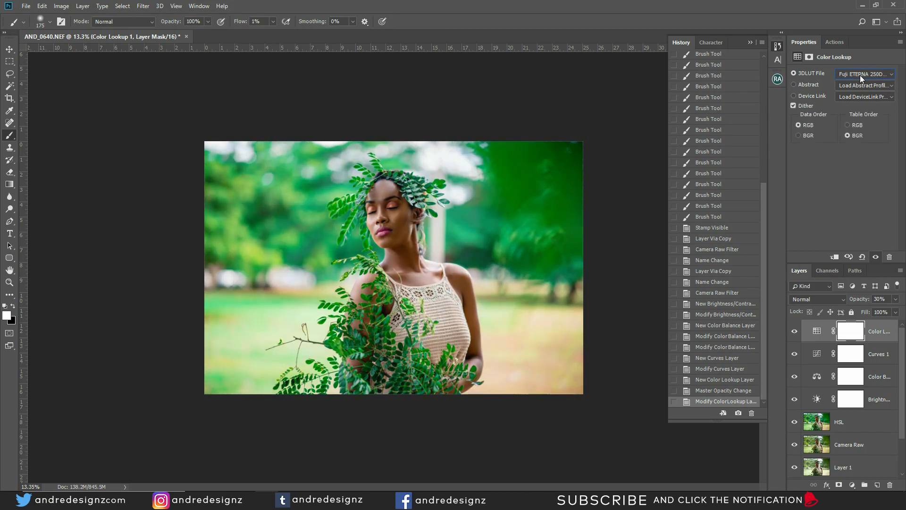
key("Down")
- Compare the image with the Color Lookup layer hidden and shown
left_click(794, 332)
left_click(794, 332)
left_click(794, 333)
left_click(795, 332)
- Set the Color Lookup layer's 3DLUT file to Fuji F125 Kodak 2395 (by Adobe).cube
key("Down")
key("Down")
key("Down")
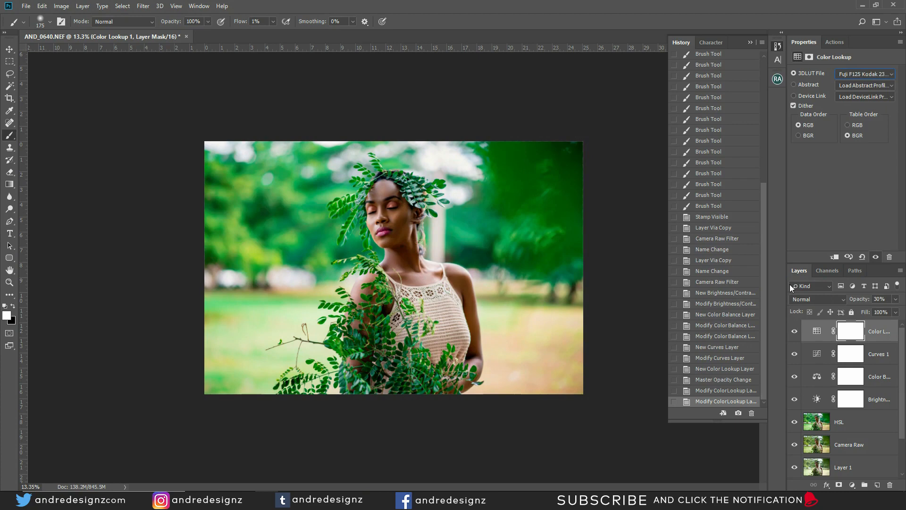
key("Down")
key("Up")
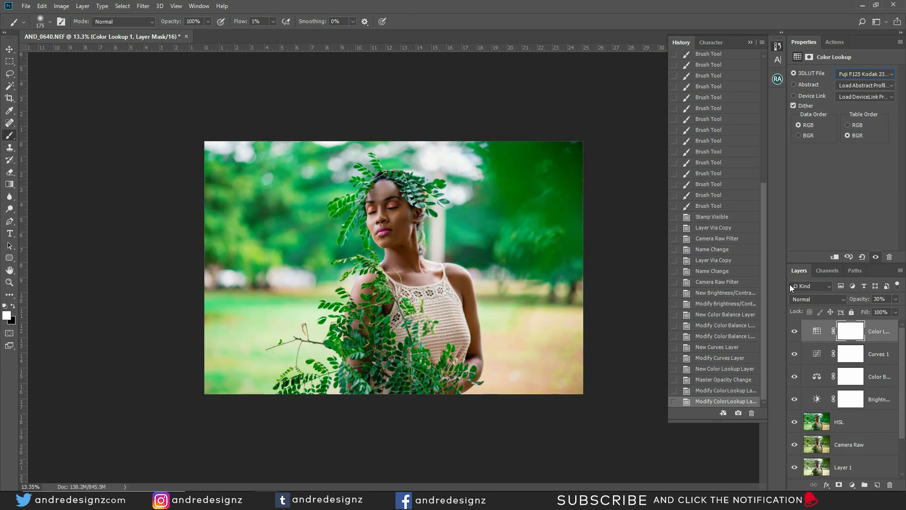
left_click(853, 74)
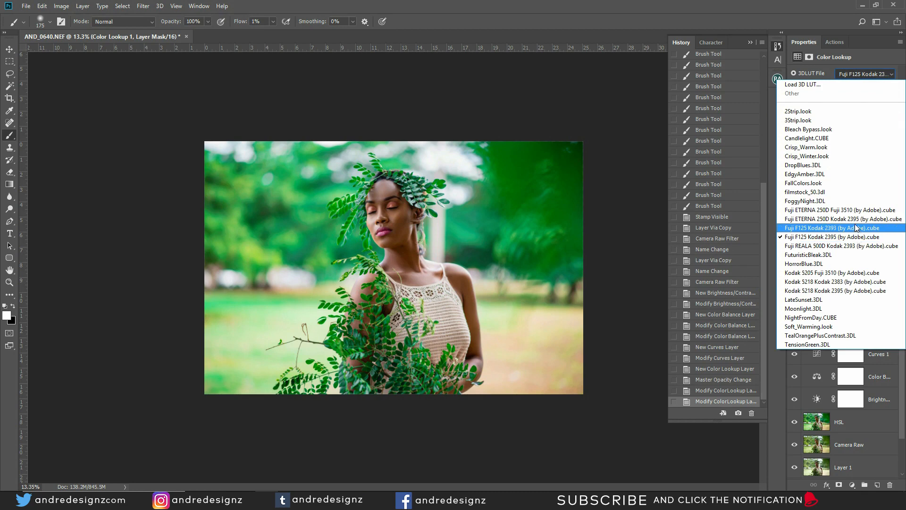
left_click(856, 238)
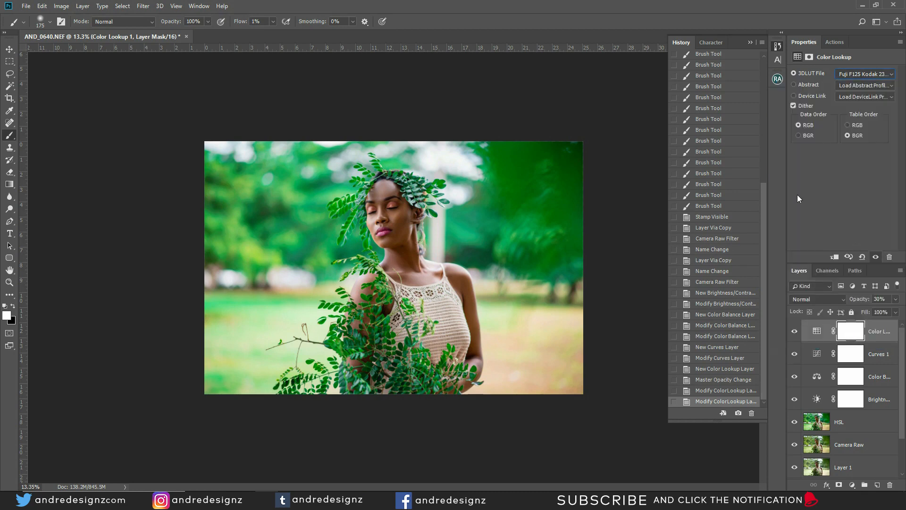
- Compare the edited result with the original by showing only the Background layer and restoring all the layers
left_click(881, 332)
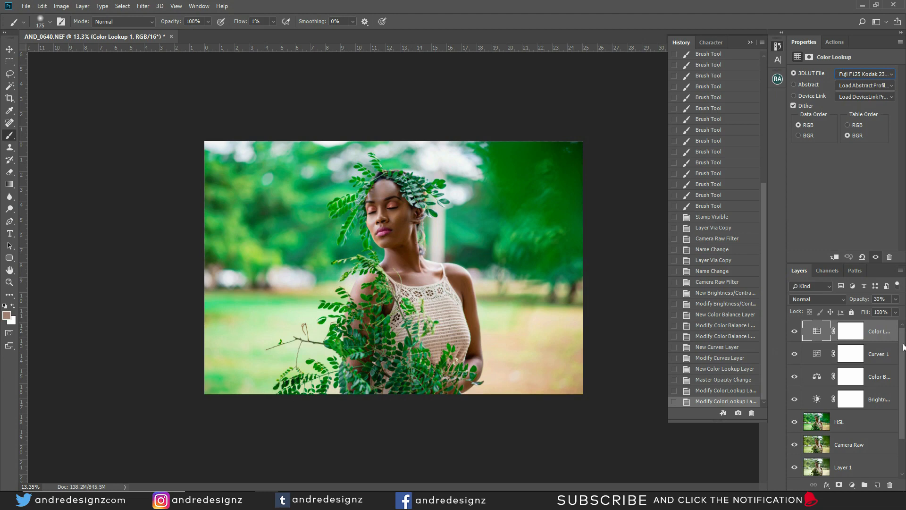
scroll(883, 453, "down", 2)
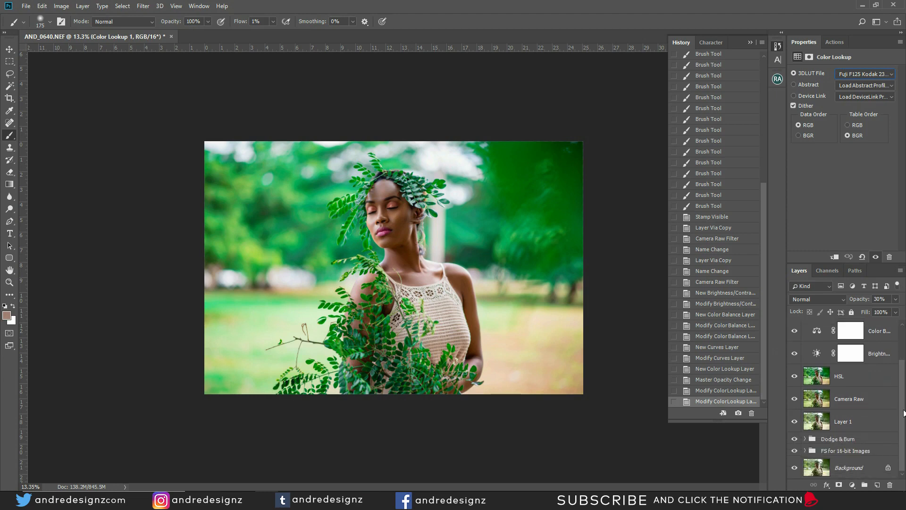
left_click(795, 468)
left_click(795, 469, "alt")
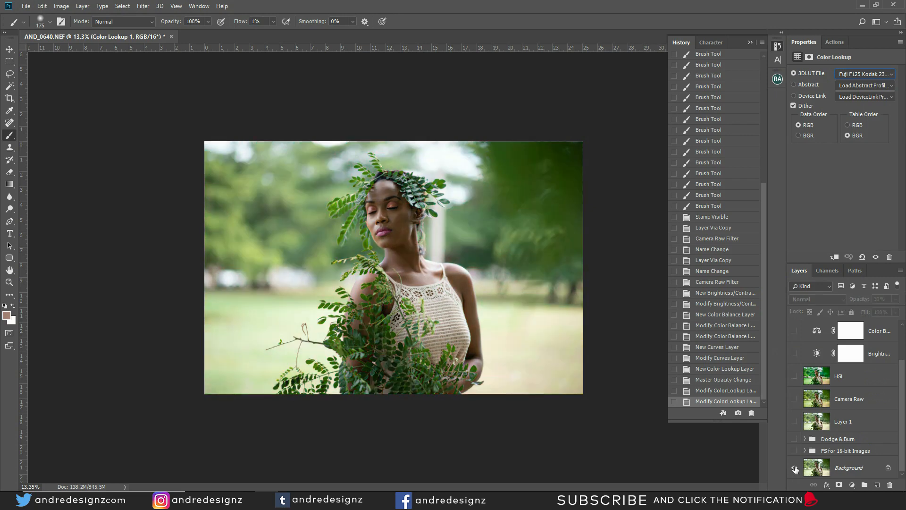
left_click(795, 469, "alt")
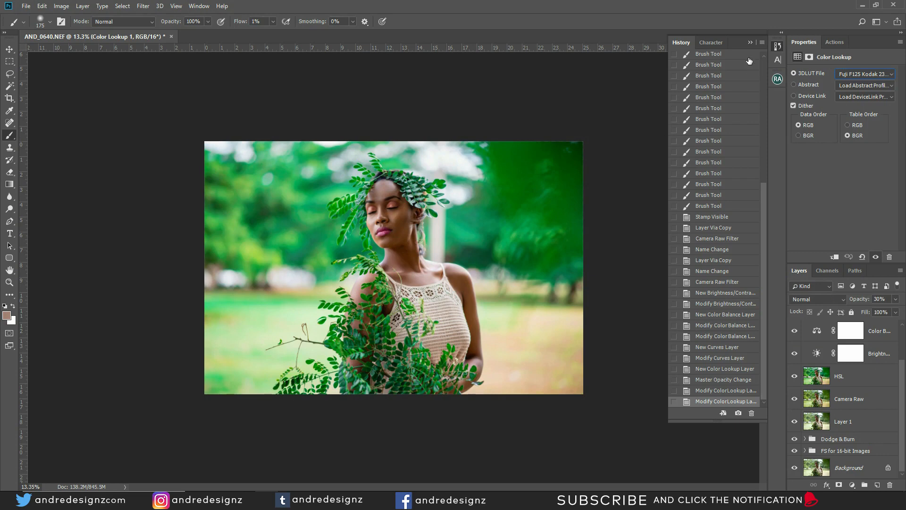
- Collapse the history list and activate the Move tool
left_click(750, 42)
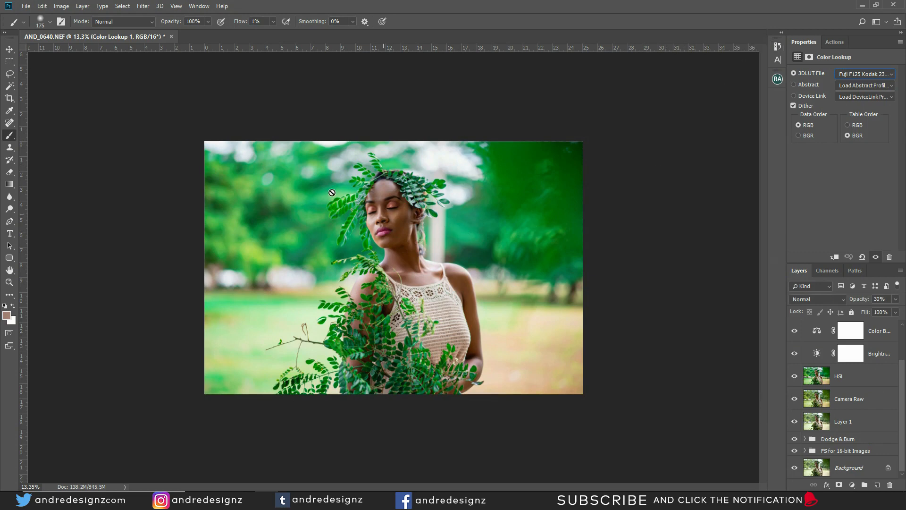
left_click(10, 49)
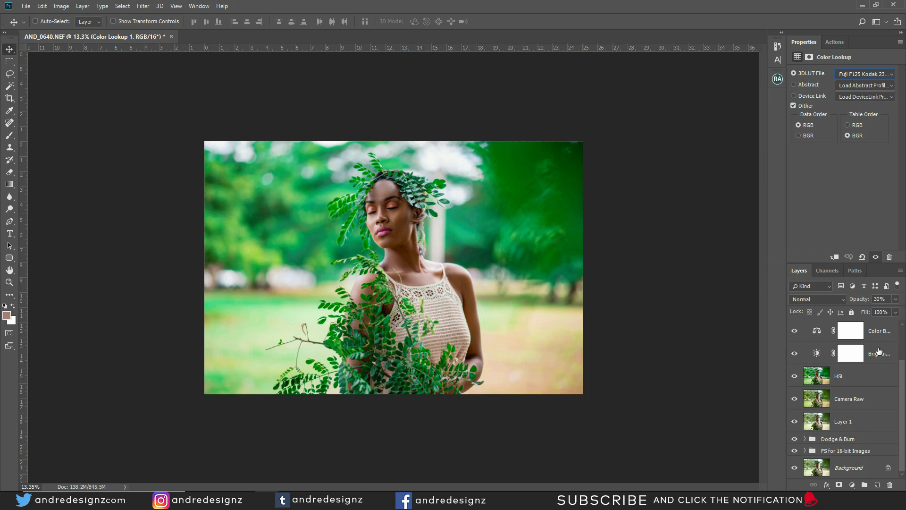
- Delete the FS for 16-bit Images group from the layer stack
left_click(879, 333)
scroll(883, 332, "up", 2)
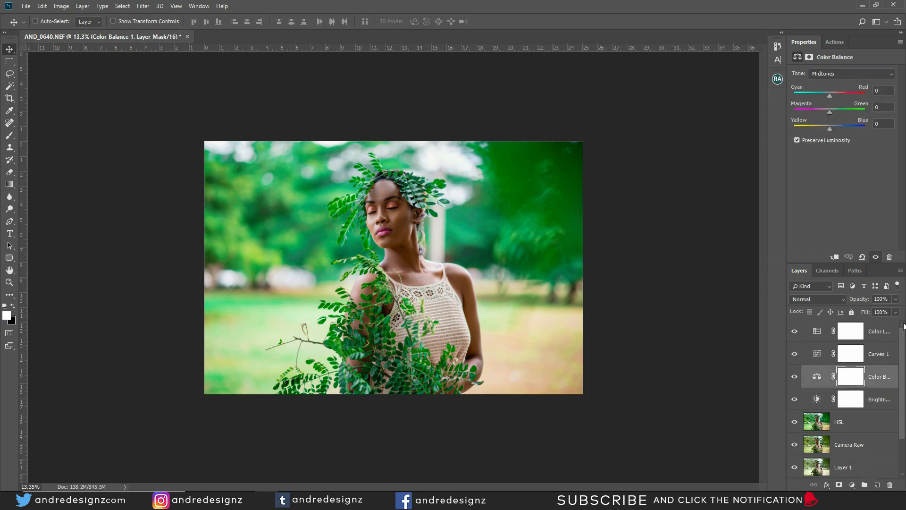
left_click(879, 333)
scroll(532, 234, "up", 3)
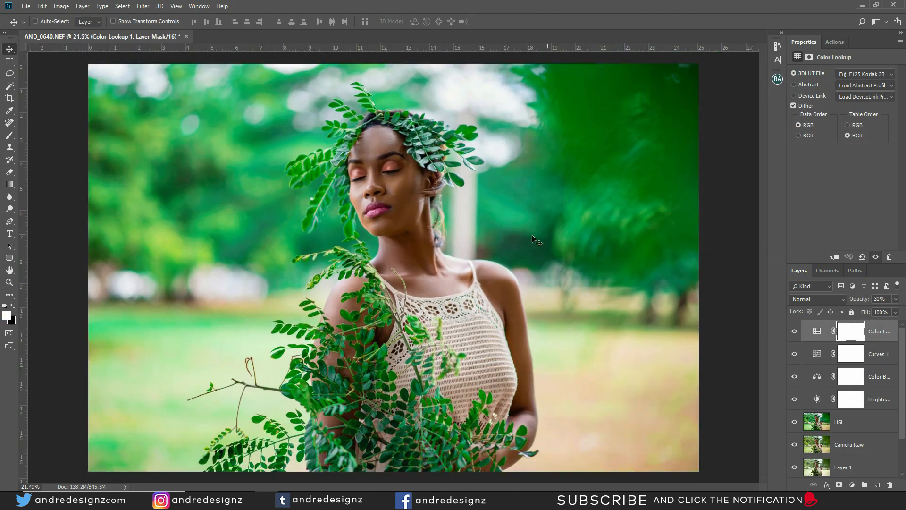
scroll(531, 234, "up", 5)
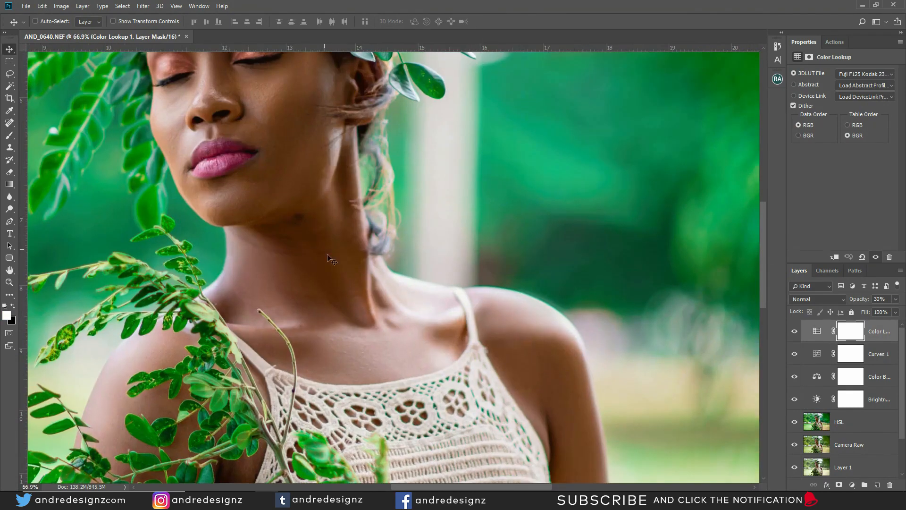
scroll(328, 259, "up", 1)
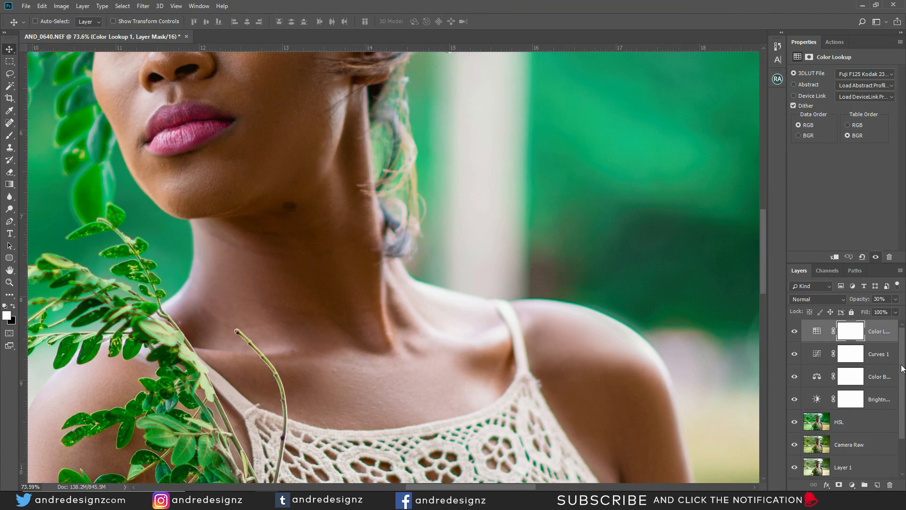
left_click_drag(903, 356, 904, 428)
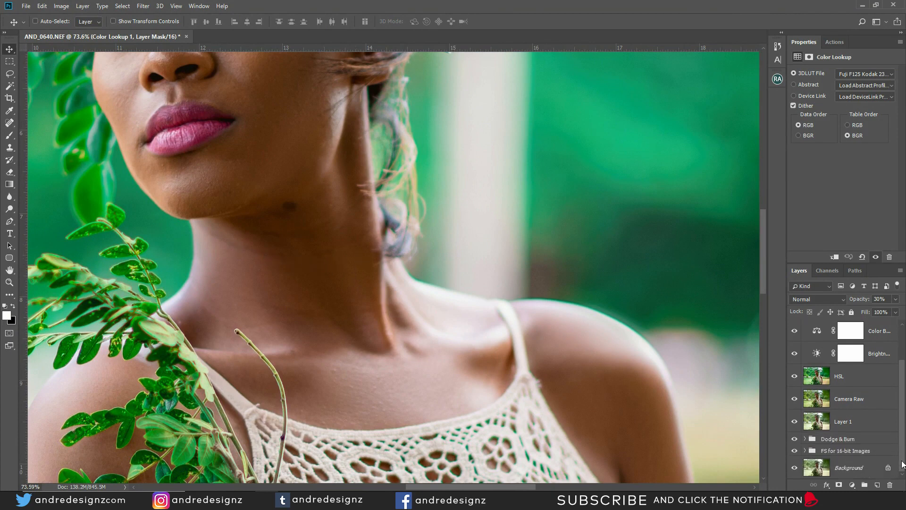
left_click(835, 451)
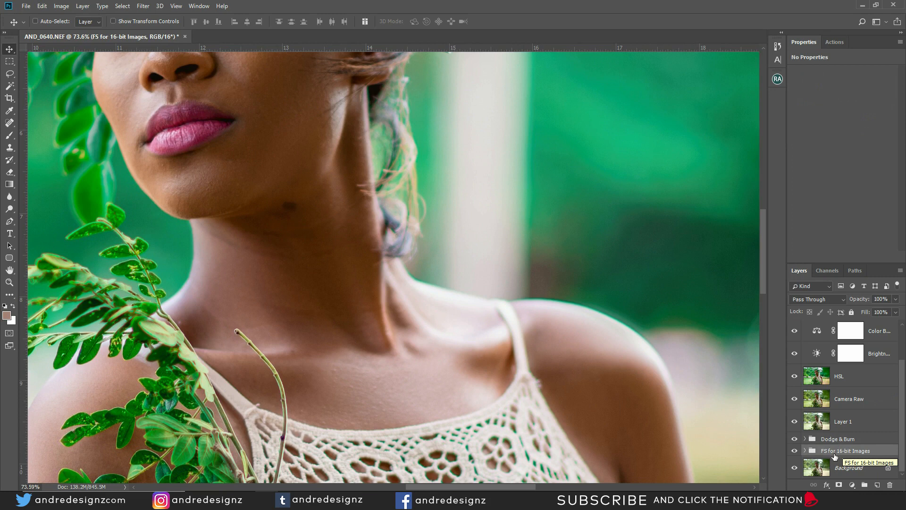
key("Delete")
- Stamp all visible layers into a new merged layer above the Color Lookup layer
scroll(896, 424, "up", 2)
left_click(873, 329)
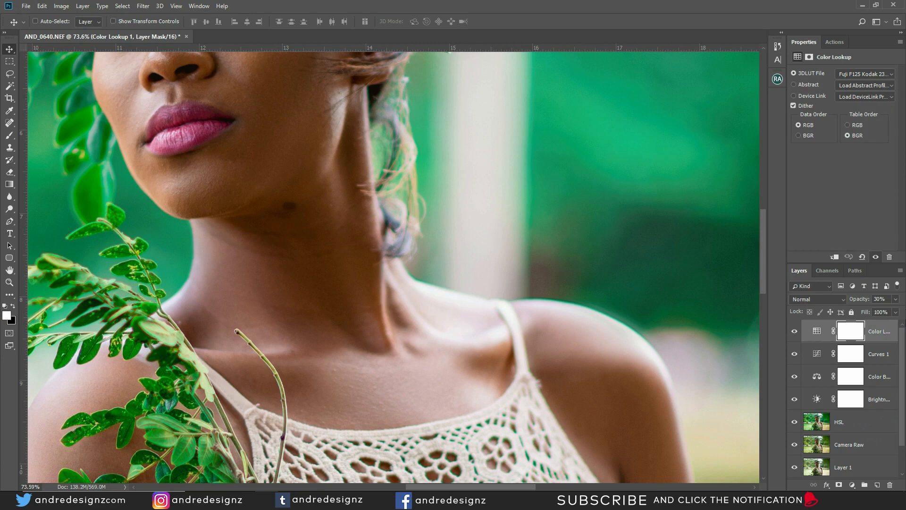
scroll(903, 340, "down", 2)
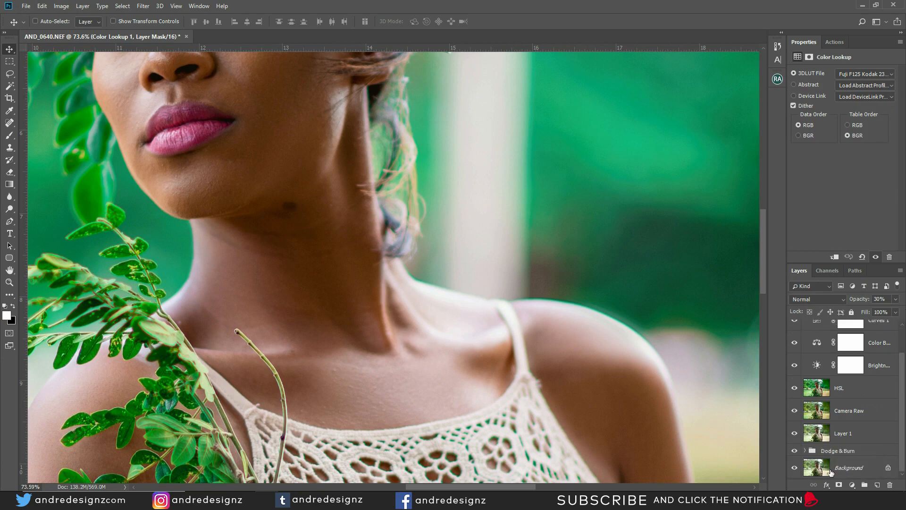
left_click(849, 467)
left_click(833, 44)
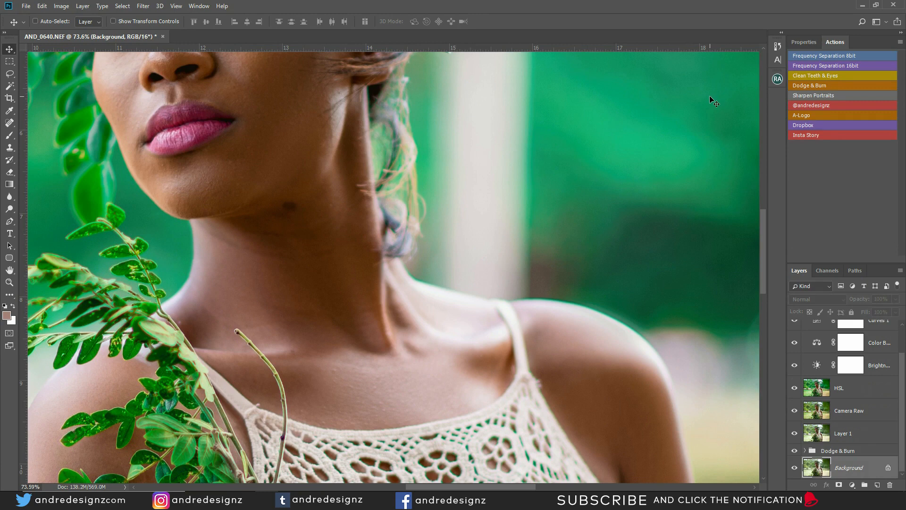
scroll(871, 430, "up", 2)
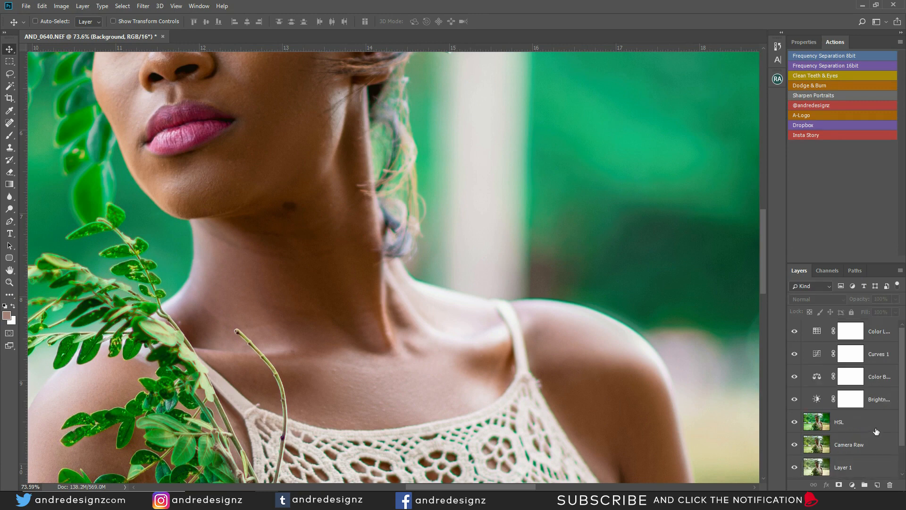
left_click(880, 330)
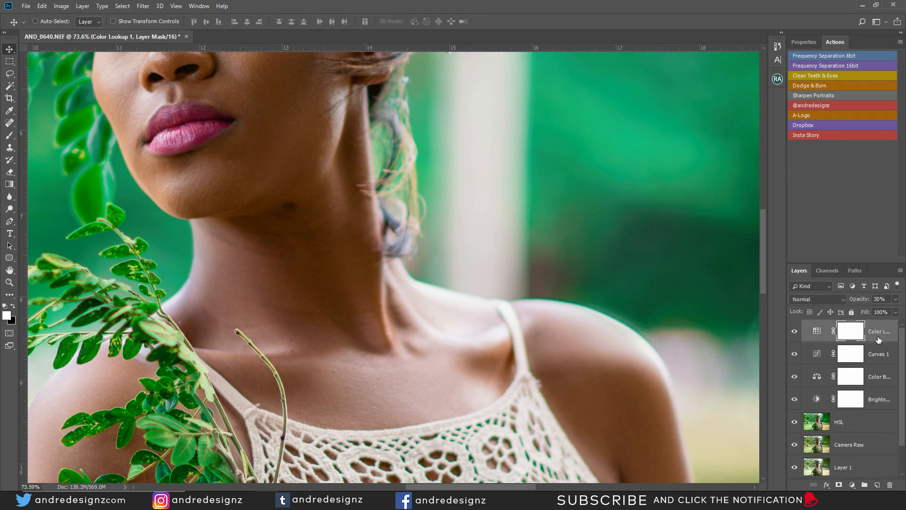
key("ctrl+shift+alt+e")
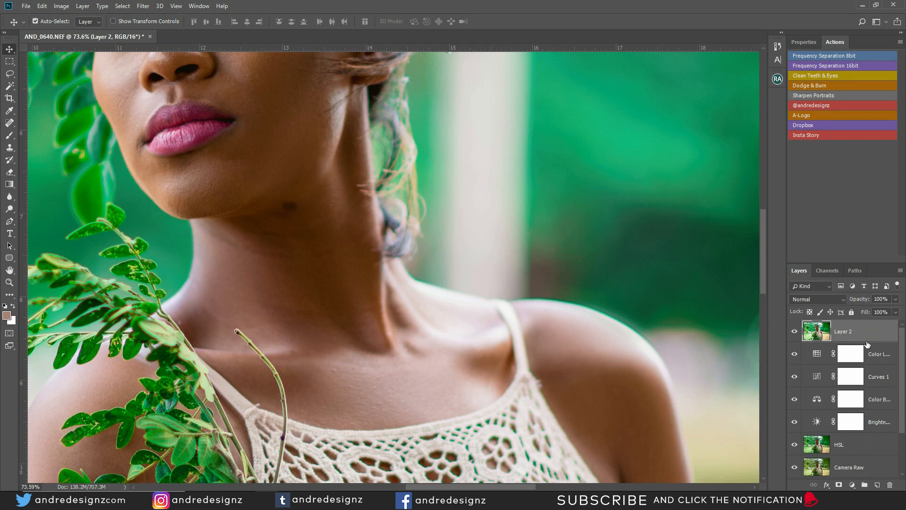
- Duplicate the merged layer and rename the copy clean
key("ctrl+j")
double_click(864, 332)
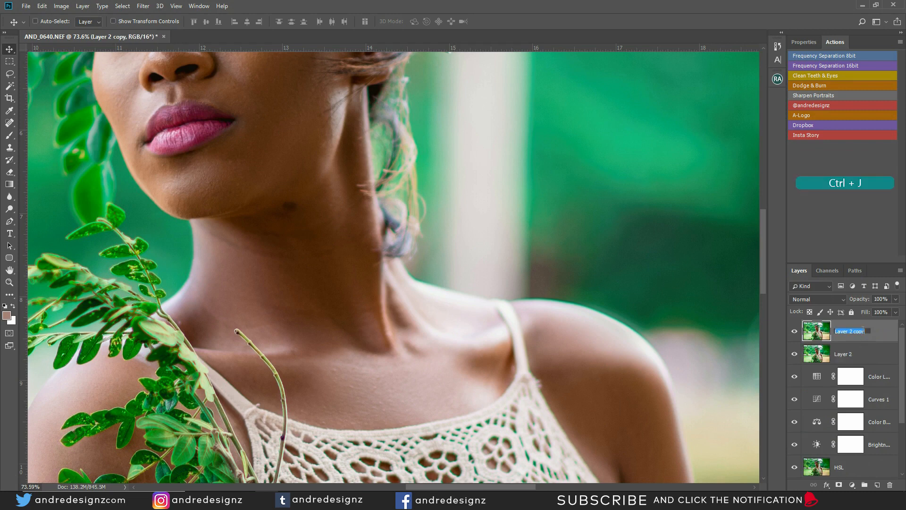
type("d")
type("lean")
key("Return")
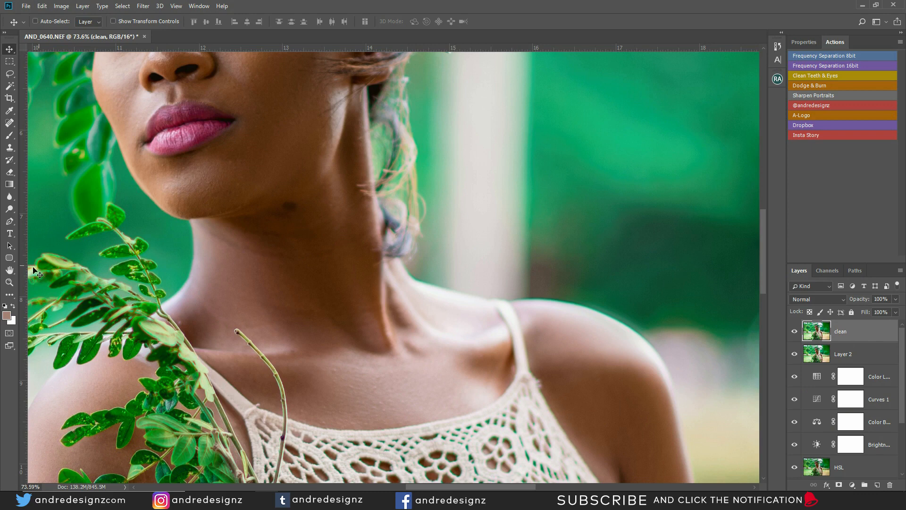
- Try to retouch the neck with the Healing Brush at size 40
left_click(10, 125)
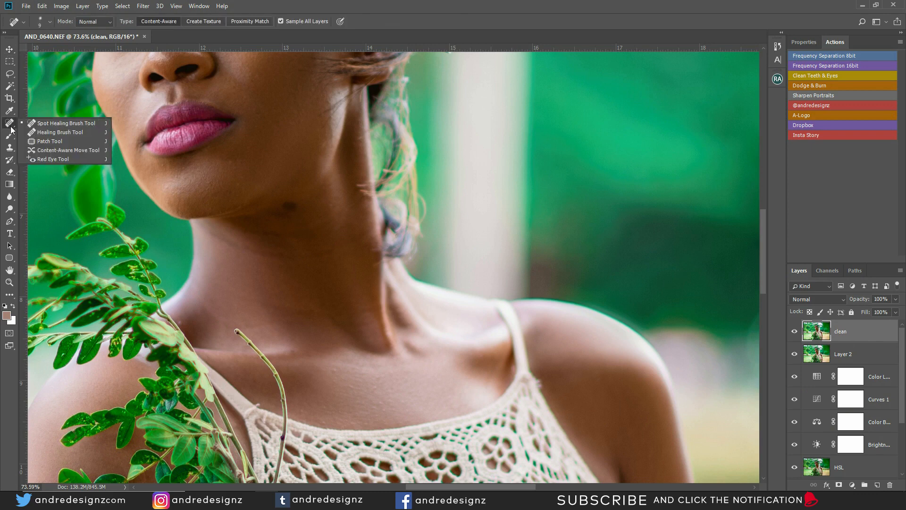
left_click(64, 132)
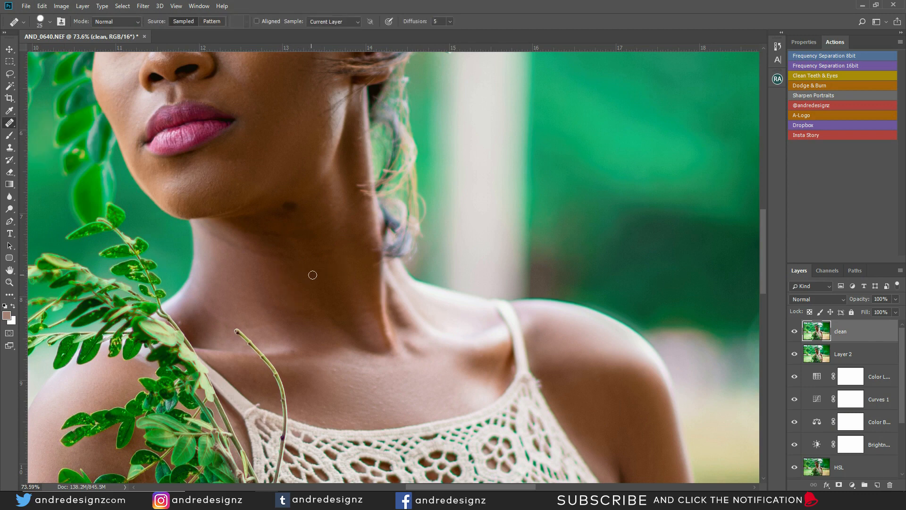
key("bracketright")
key("bracketright")
left_click(327, 255)
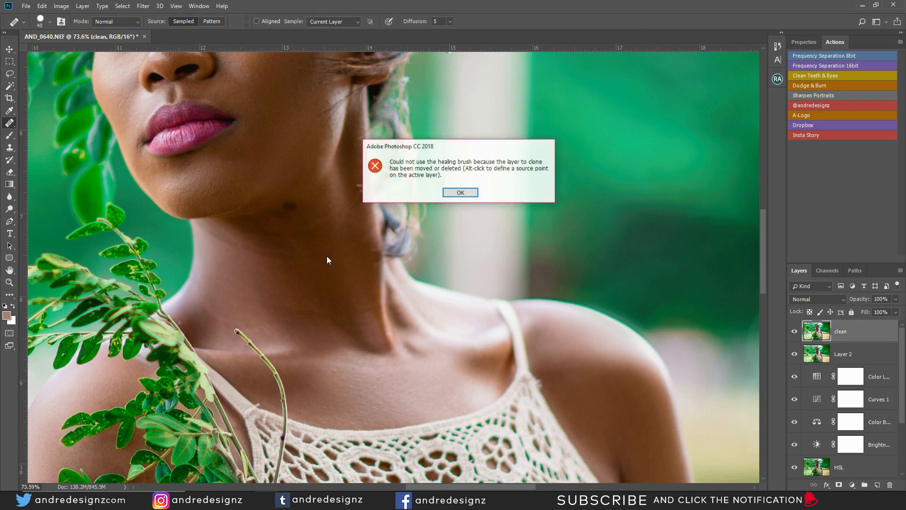
left_click(460, 193)
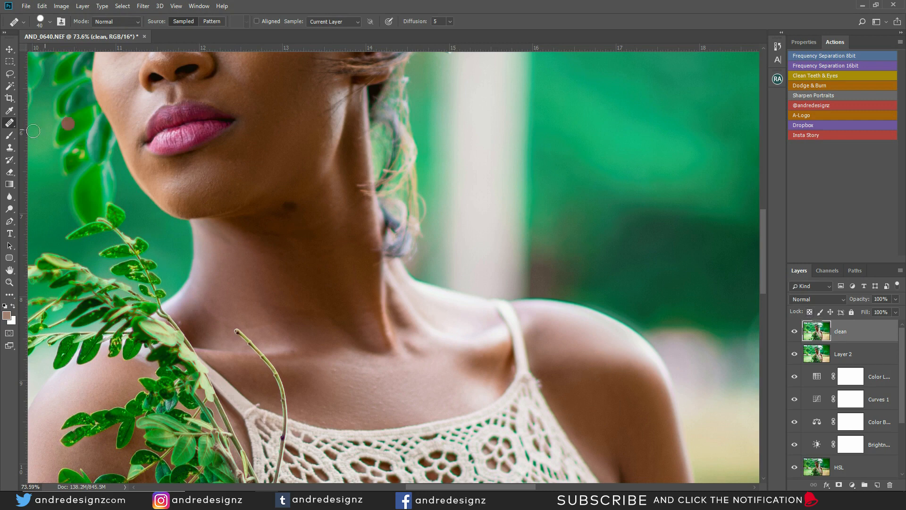
- Heal the marks at the base of the neck beside the leafy stem with the Spot Healing Brush at size 40
right_click(10, 123)
left_click(30, 125)
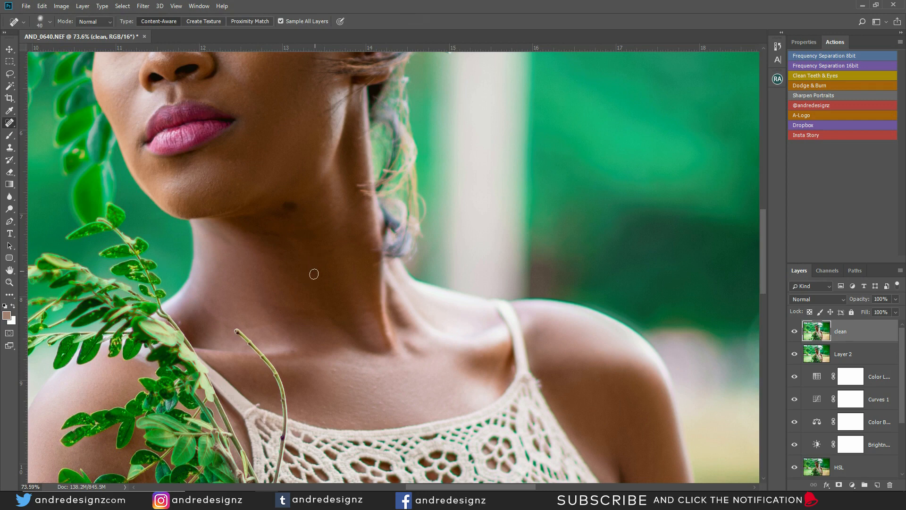
left_click(794, 333)
left_click(794, 333)
left_click(187, 314)
left_click(182, 322)
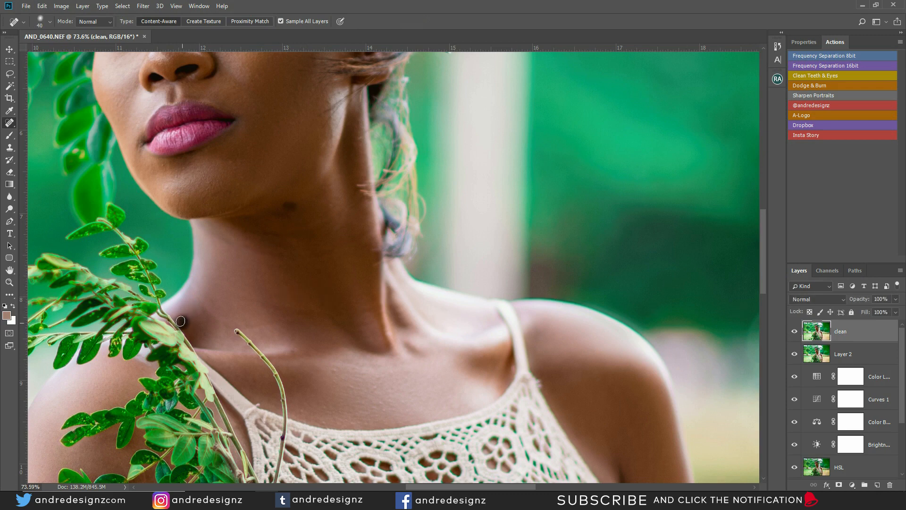
left_click(218, 319)
left_click(180, 322)
left_click(180, 323)
- Refine the skin right beside the stem with the Spot Healing Brush at size 20
scroll(235, 312, "up", 6)
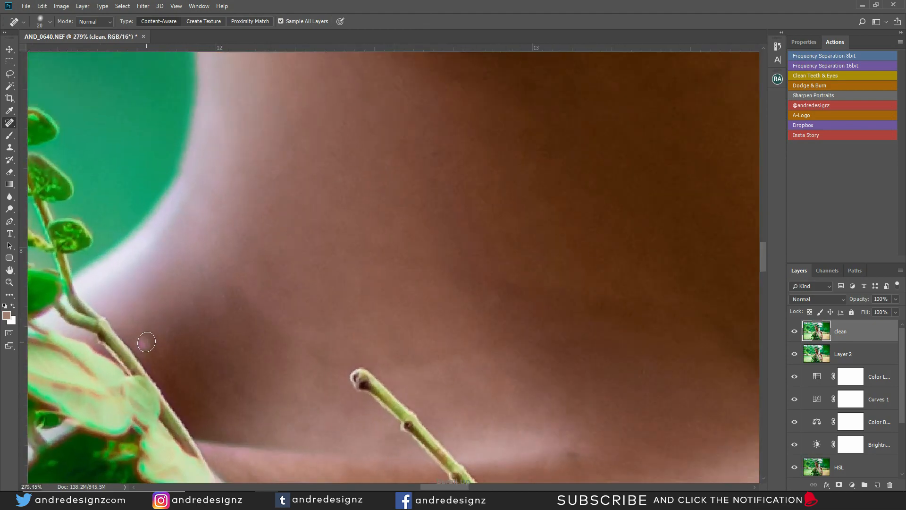
left_click(147, 341)
left_click(144, 342)
left_click(144, 344)
scroll(320, 283, "down", 3)
scroll(673, 265, "up", 3)
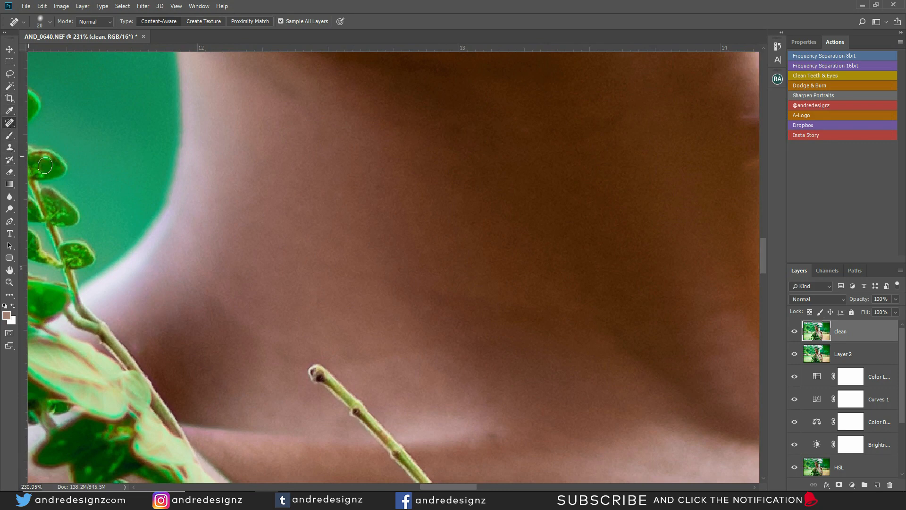
- Patch the skin beside the stem at the neck's base with cleaner neighbouring skin using the Patch tool
key("shift+j")
key("shift+j")
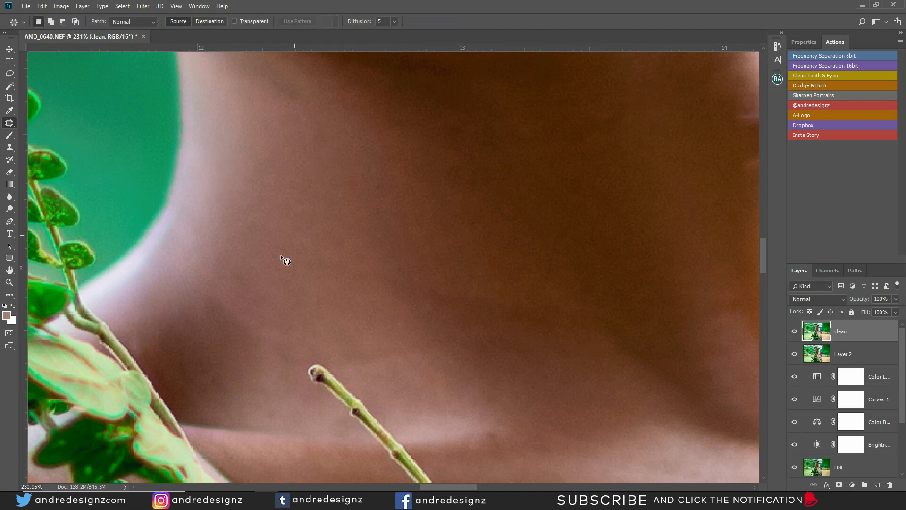
mouse_move(141, 362)
left_mouse_down()
mouse_move(139, 338)
mouse_move(175, 355)
left_mouse_up()
key("ctrl+d")
- Patch the small blemishes on the side of the neck near the hair, beneath the jaw
key("b")
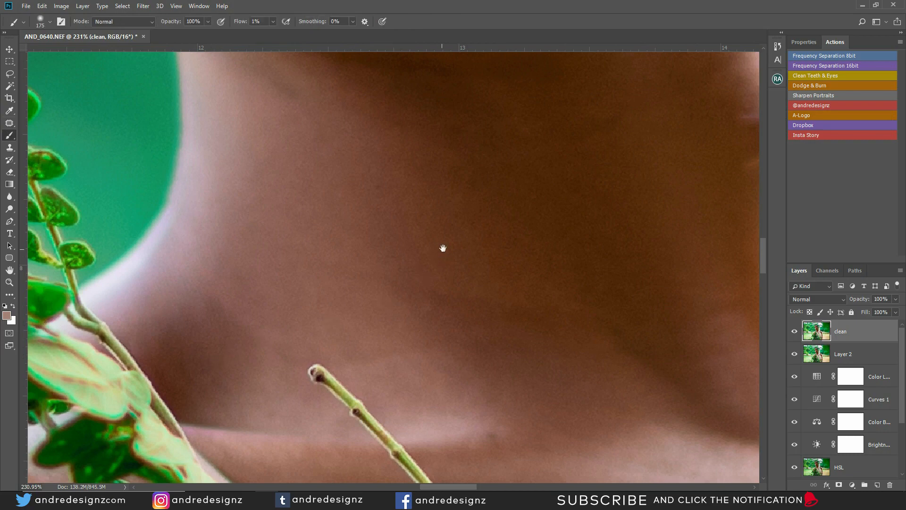
left_click_drag(441, 211, 331, 340)
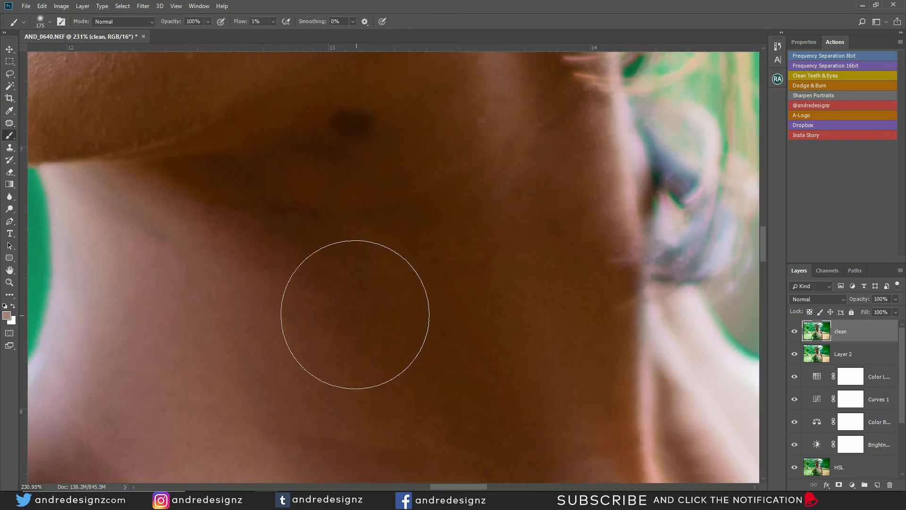
key("j")
left_click_drag(486, 136, 468, 124)
left_click_drag(487, 125, 456, 143)
key("ctrl+d")
left_click_drag(575, 130, 531, 136)
left_click_drag(557, 127, 568, 158)
key("ctrl+d")
left_click_drag(595, 96, 595, 90)
left_click_drag(587, 97, 581, 132)
key("ctrl+d")
mouse_move(535, 167)
left_mouse_down()
mouse_move(493, 199)
mouse_move(538, 173)
left_mouse_up()
key("ctrl+d")
- Patch the dark creases and spots across the shaded front of the neck under the chin
mouse_move(232, 185)
left_mouse_down()
mouse_move(339, 212)
mouse_move(226, 184)
left_mouse_up()
left_click_drag(299, 228, 324, 243)
key("ctrl+d")
mouse_move(304, 208)
left_mouse_down()
mouse_move(344, 232)
mouse_move(345, 280)
left_mouse_up()
key("ctrl+d")
mouse_move(319, 220)
left_mouse_down()
mouse_move(314, 191)
mouse_move(317, 252)
left_mouse_up()
key("ctrl+d")
left_click_drag(242, 198, 219, 177)
left_click_drag(234, 197, 243, 221)
key("ctrl+d")
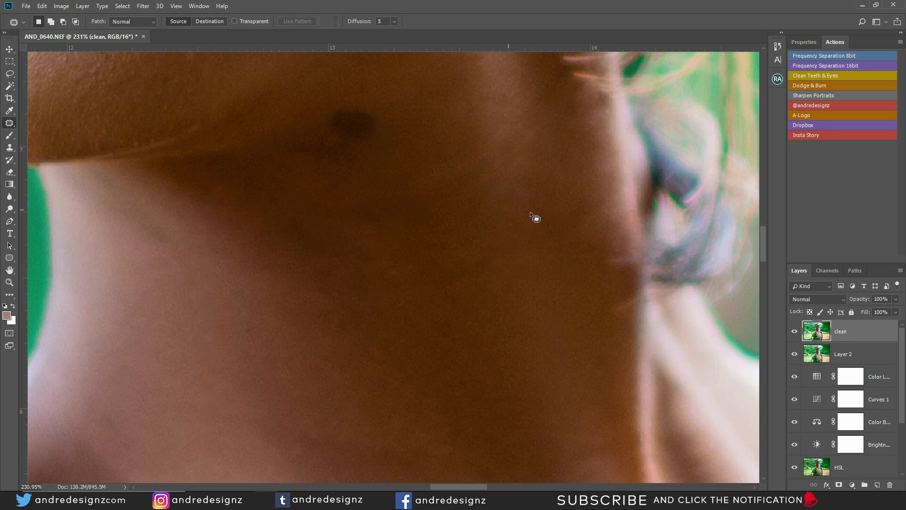
- Patch the skin just below the dark mole under the jaw and compare the clean layer hidden and shown
mouse_move(336, 142)
left_mouse_down()
mouse_move(316, 178)
mouse_move(361, 180)
mouse_move(376, 219)
left_mouse_up()
key("ctrl+d")
left_click(794, 331)
left_click(795, 331)
scroll(420, 277, "down", 10)
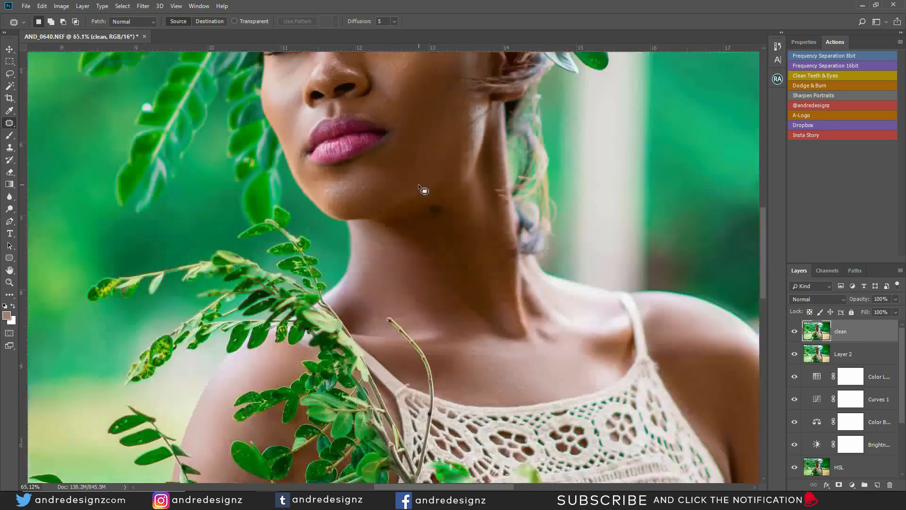
- Patch the small bumps on the chin below the lower lip and open the history list
scroll(426, 125, "up", 6)
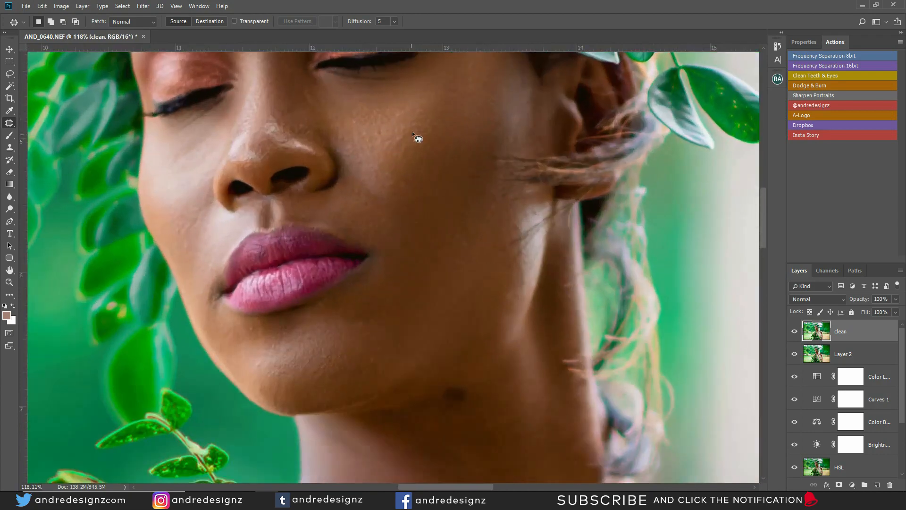
left_click_drag(412, 132, 421, 99)
scroll(252, 313, "up", 1)
scroll(252, 312, "up", 3)
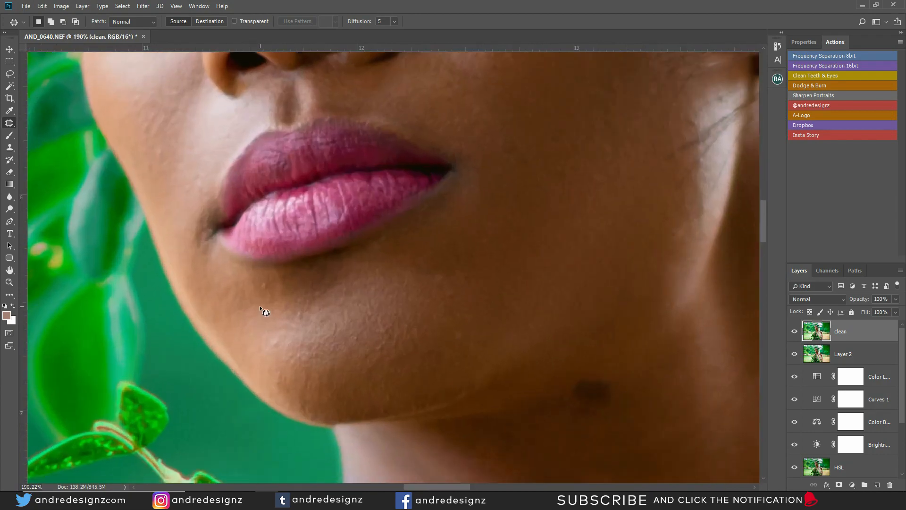
left_click_drag(277, 284, 266, 280)
left_click_drag(266, 286, 272, 305)
left_click(317, 307)
left_click(777, 46)
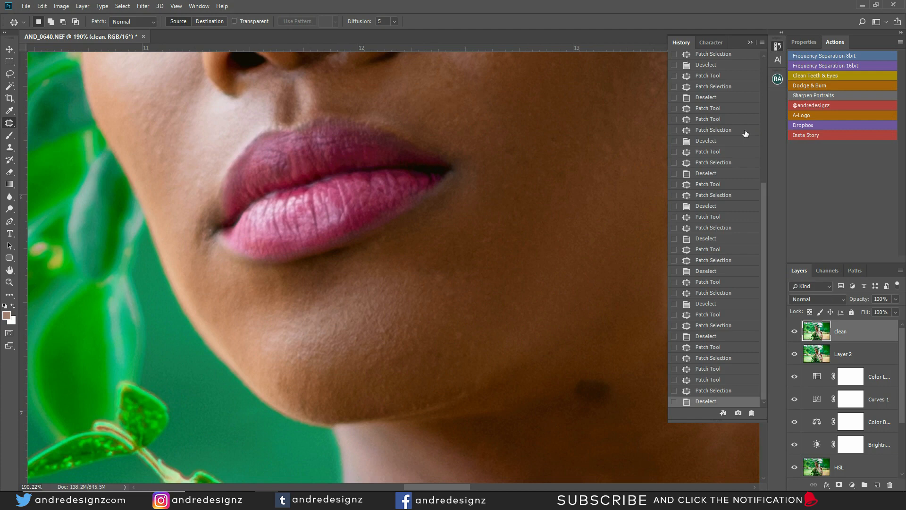
- Patch the blemishes along the lower cheek between the chin and the jawline
left_click_drag(479, 338, 484, 339)
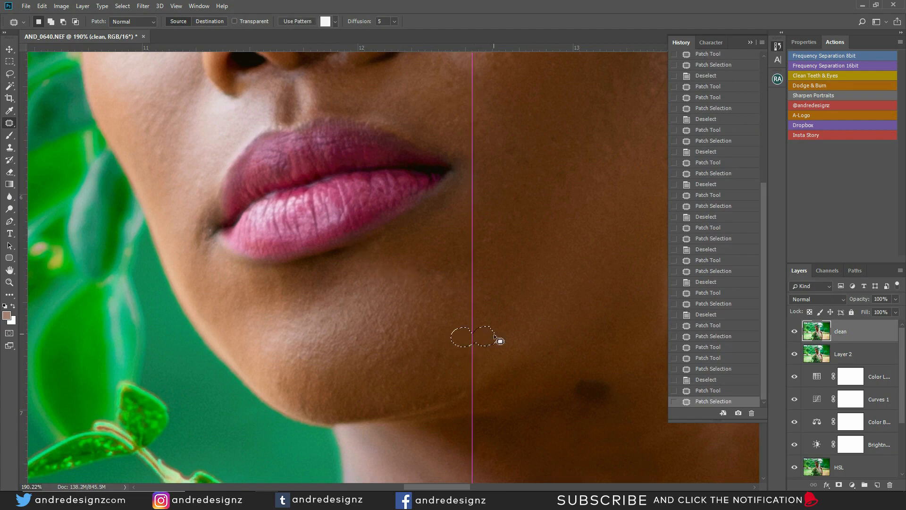
left_click_drag(390, 332, 417, 325)
left_click_drag(410, 324, 475, 306)
key("ctrl+d")
left_click_drag(475, 310, 497, 299)
left_click(497, 298)
left_click(499, 296)
left_click(511, 284)
- Patch the small spots on the cheek beside and above the corner of the mouth
left_click_drag(567, 184, 432, 323)
mouse_move(363, 353)
left_mouse_down()
mouse_move(379, 340)
mouse_move(374, 301)
left_mouse_up()
mouse_move(375, 307)
left_mouse_down()
mouse_move(395, 312)
mouse_move(373, 336)
left_mouse_up()
mouse_move(394, 261)
left_mouse_down()
mouse_move(377, 278)
mouse_move(401, 260)
left_mouse_up()
left_click_drag(398, 270, 412, 242)
key("ctrl+d")
left_click_drag(409, 302, 417, 294)
left_click_drag(423, 299, 449, 255)
key("ctrl+d")
- Patch the remaining spots on the upper cheek beside the nose and review the whole portrait
mouse_move(467, 225)
left_mouse_down()
mouse_move(338, 250)
mouse_move(366, 220)
left_mouse_up()
left_click_drag(360, 228, 381, 247)
key("ctrl+d")
left_click_drag(407, 136, 407, 162)
key("ctrl+d")
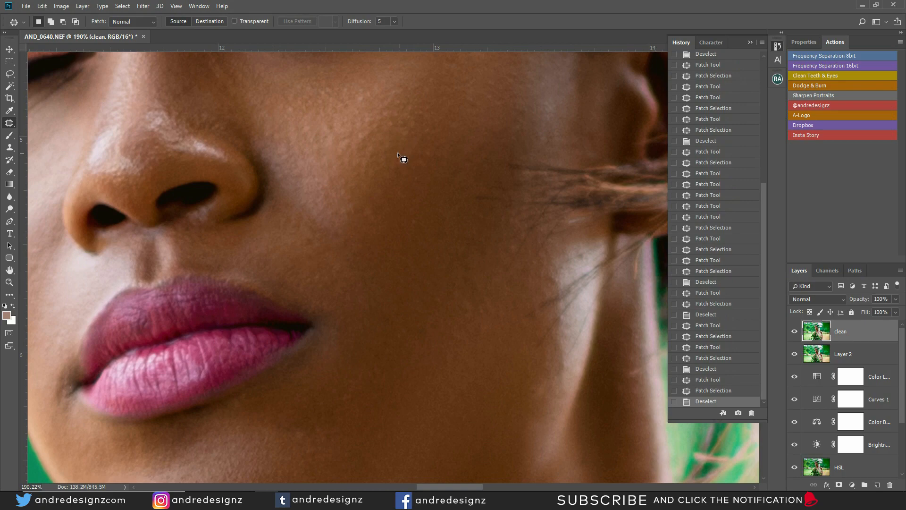
scroll(397, 152, "down", 5)
scroll(362, 150, "down", 3)
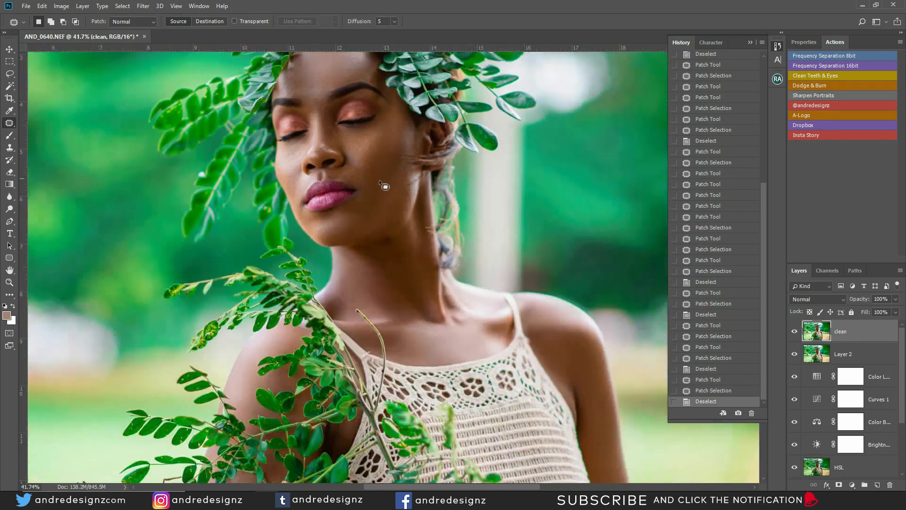
scroll(345, 149, "down", 4)
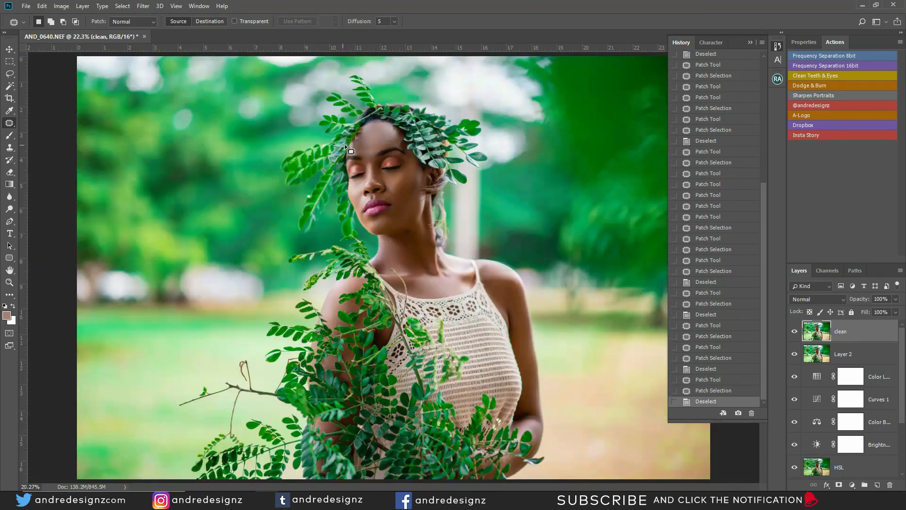
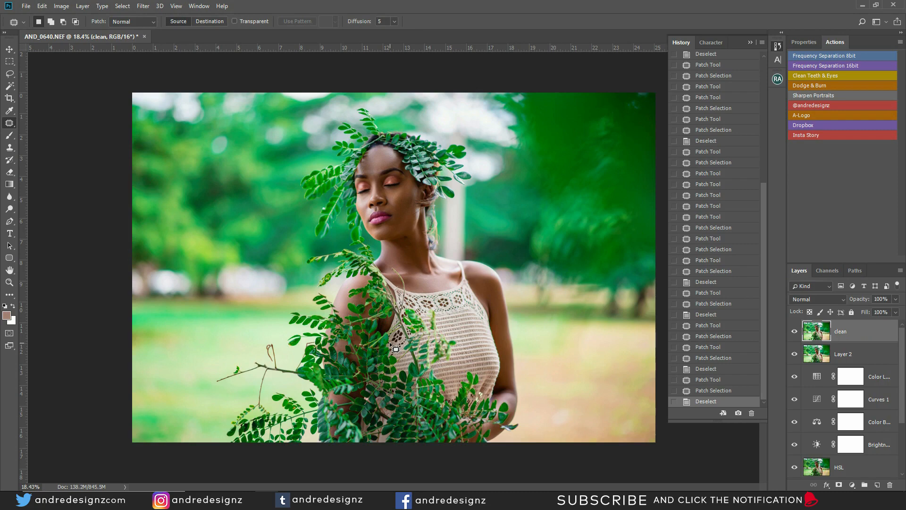
- Select a small spot on the thick stem above the forehead and apply a Content-Aware fill at 100% opacity
scroll(402, 160, "up", 6)
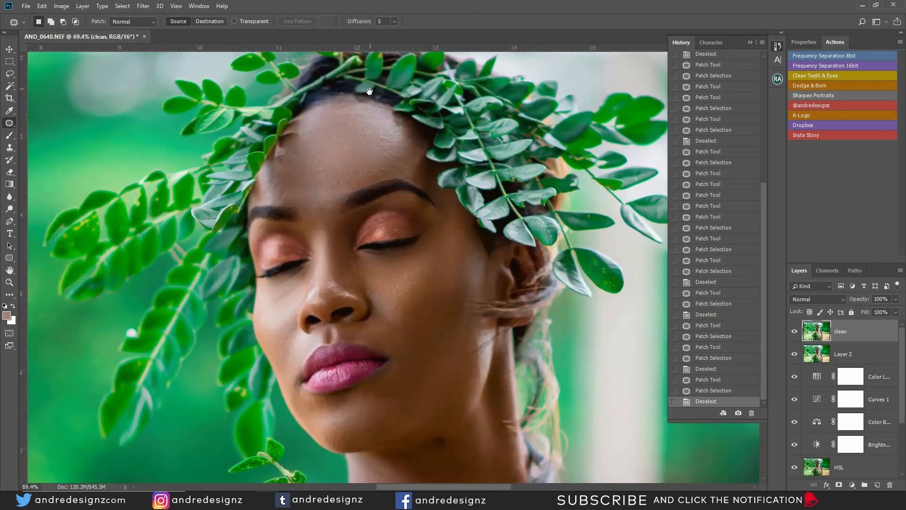
left_click_drag(370, 88, 341, 280)
scroll(292, 268, "up", 3)
scroll(291, 267, "down", 1)
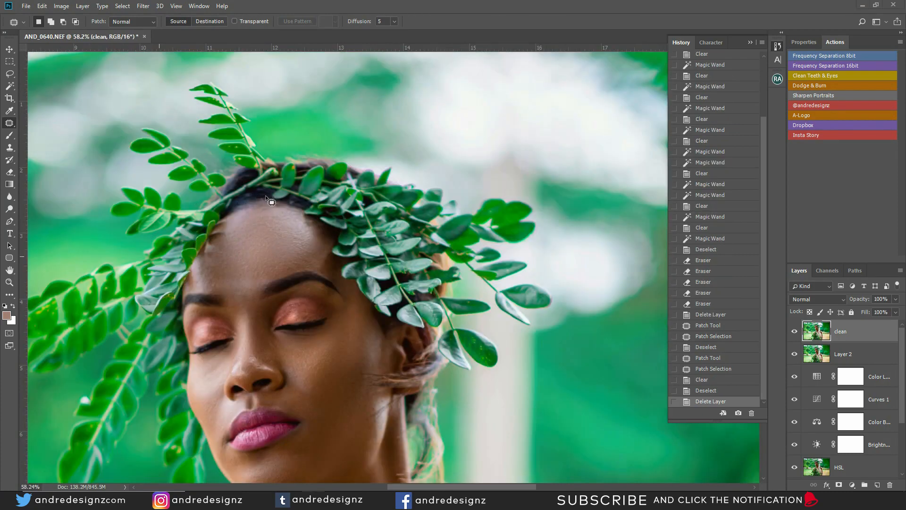
scroll(271, 200, "up", 3)
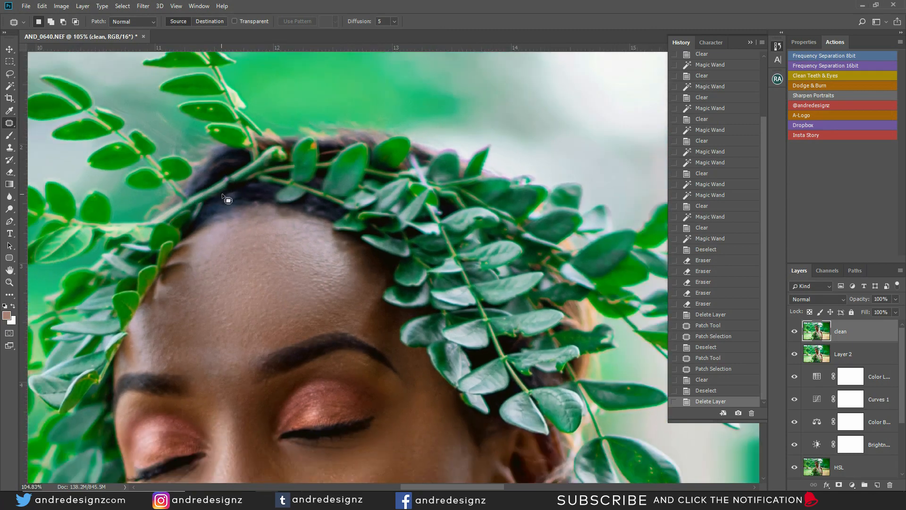
mouse_move(235, 170)
left_mouse_down()
mouse_move(239, 185)
mouse_move(240, 174)
left_mouse_up()
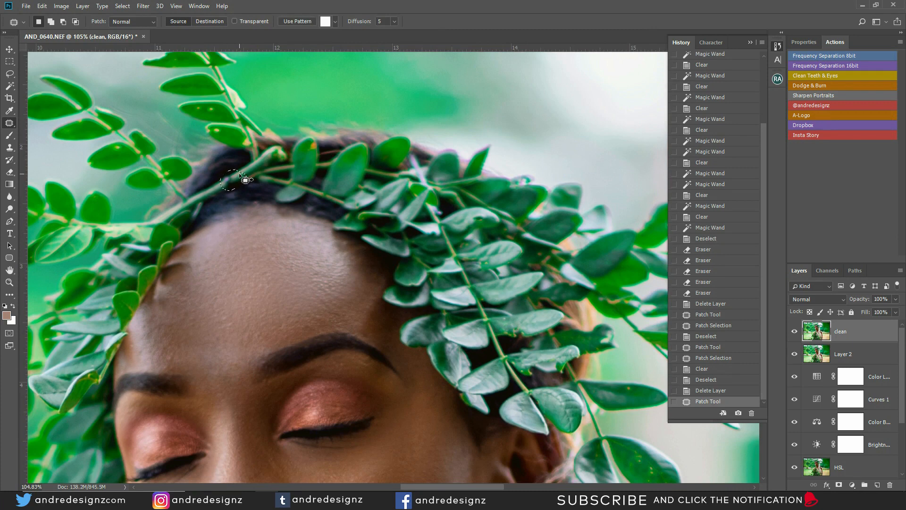
key("shift+BackSpace")
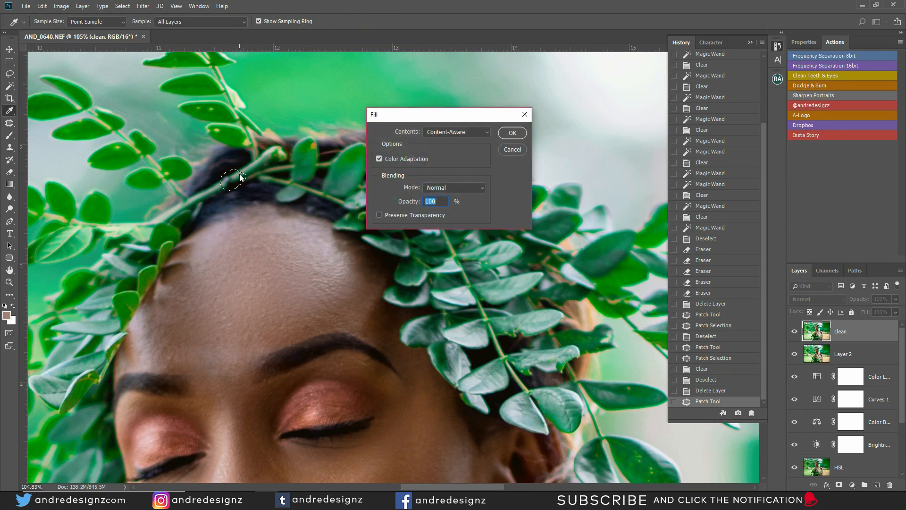
key("Return")
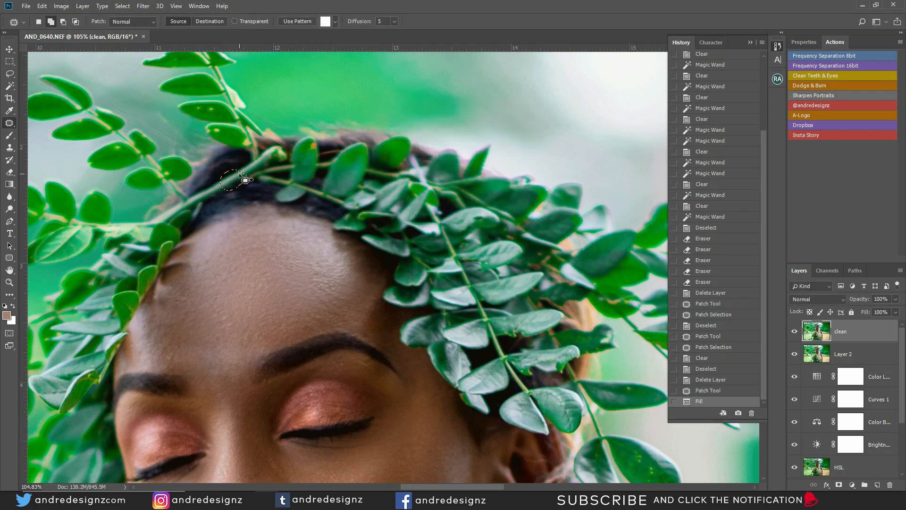
key("ctrl+d")
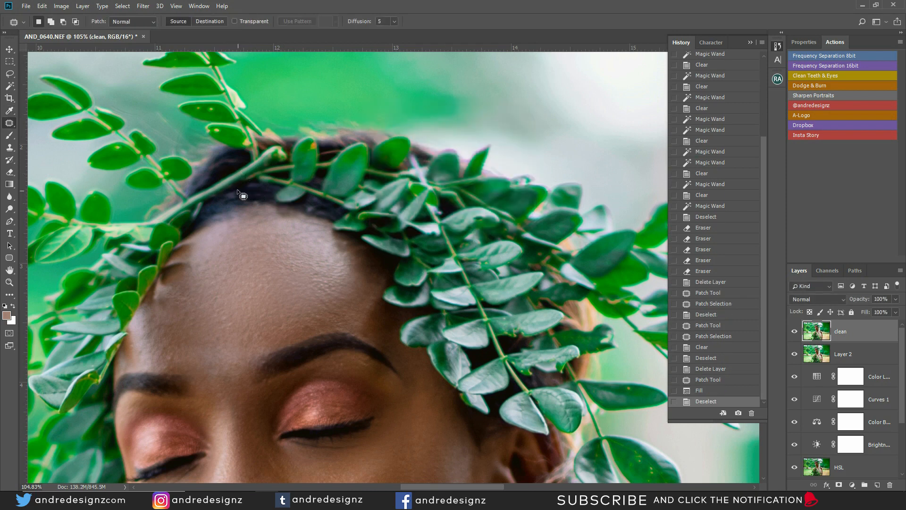
- Patch the small area of hair just below the thick stem at the hairline and review the whole portrait
left_click_drag(234, 187, 273, 189)
key("ctrl+d")
left_click_drag(500, 237, 294, 125)
left_click_drag(158, 194, 429, 221)
left_click_drag(309, 221, 253, 330)
left_click_drag(351, 249, 269, 308)
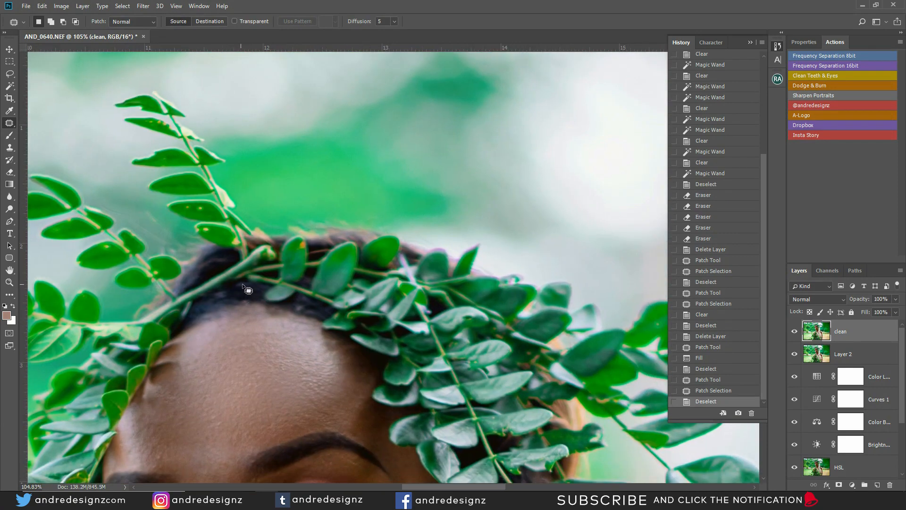
mouse_move(311, 302)
left_mouse_down()
mouse_move(362, 229)
mouse_move(364, 245)
mouse_move(330, 205)
mouse_move(278, 233)
mouse_move(267, 259)
mouse_move(292, 301)
mouse_move(261, 263)
mouse_move(162, 206)
mouse_move(324, 317)
mouse_move(370, 373)
mouse_move(331, 283)
mouse_move(362, 367)
mouse_move(318, 289)
left_mouse_up()
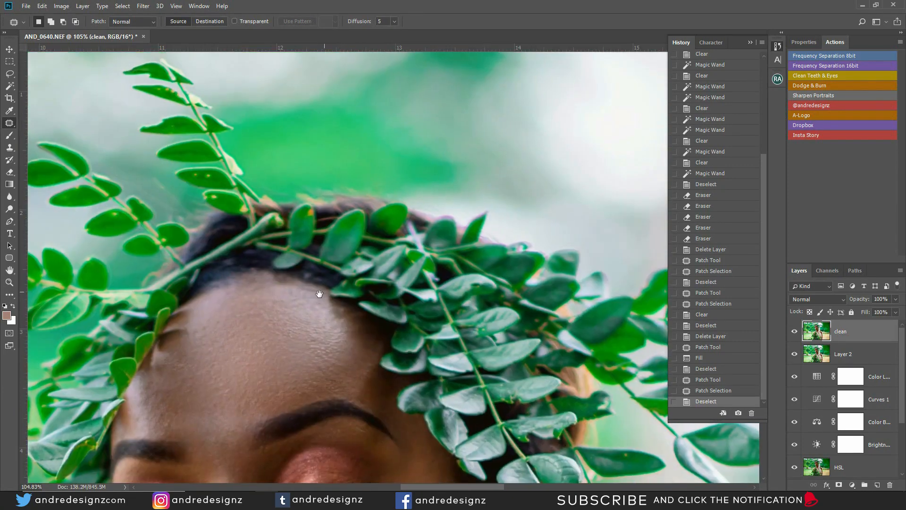
scroll(318, 288, "down", 11)
scroll(313, 230, "down", 5)
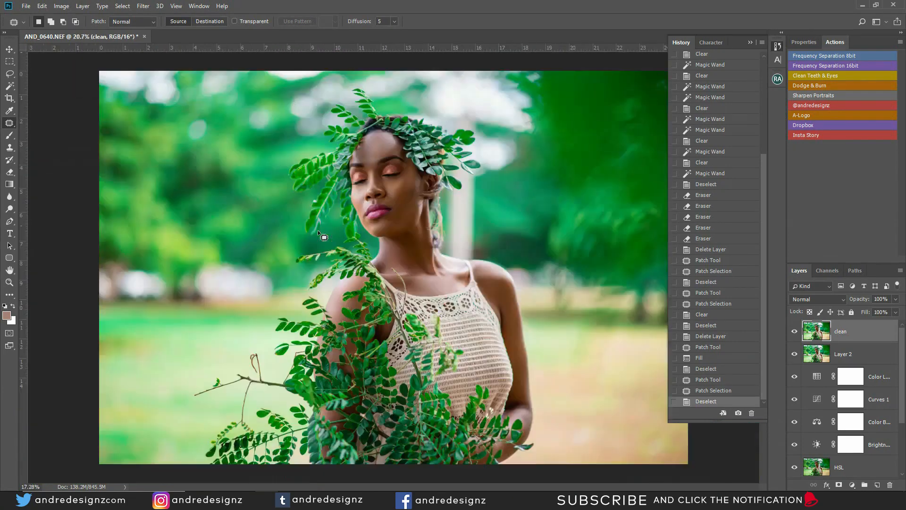
- Outline the thick stem crossing the hair above the forehead, replace it with a Content-Aware fill, and review the portrait
scroll(331, 115, "up", 5)
scroll(367, 120, "up", 7)
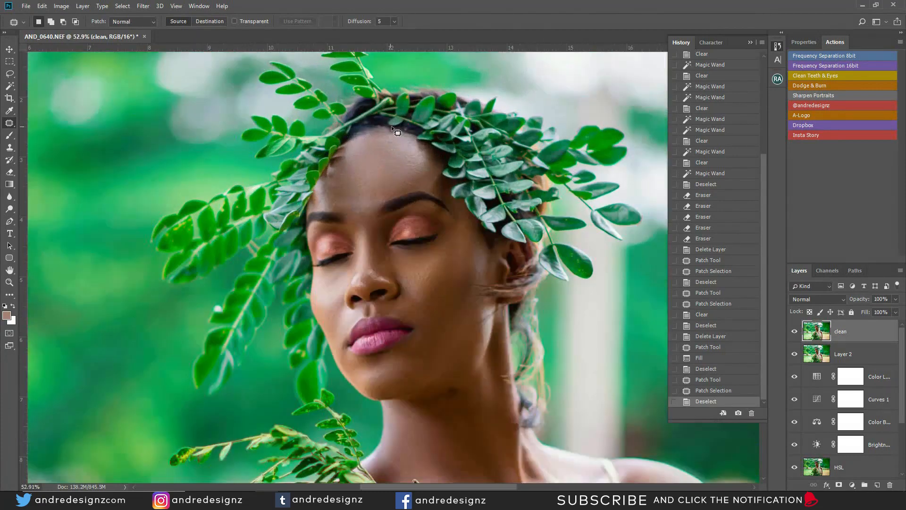
left_click_drag(408, 102, 390, 187)
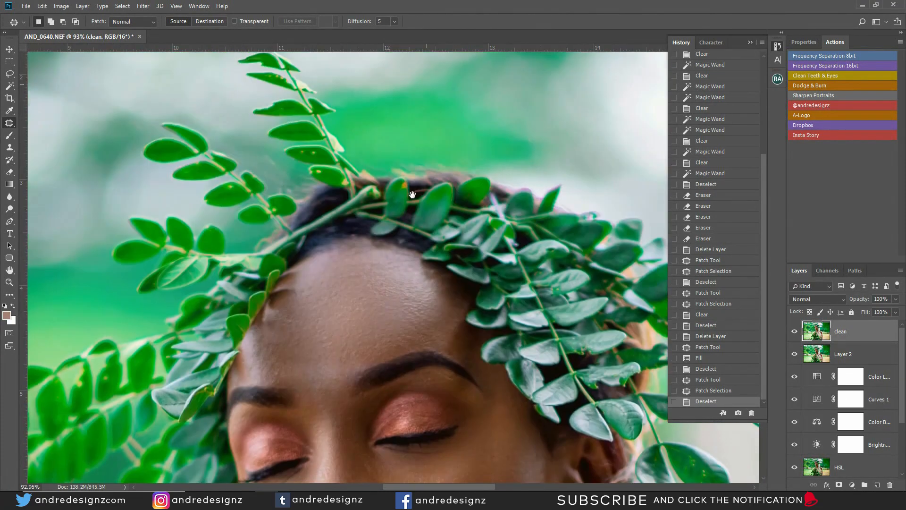
mouse_move(315, 208)
left_mouse_down()
mouse_move(302, 237)
mouse_move(369, 212)
mouse_move(381, 183)
mouse_move(359, 191)
left_mouse_up()
key("shift+BackSpace")
key("Return")
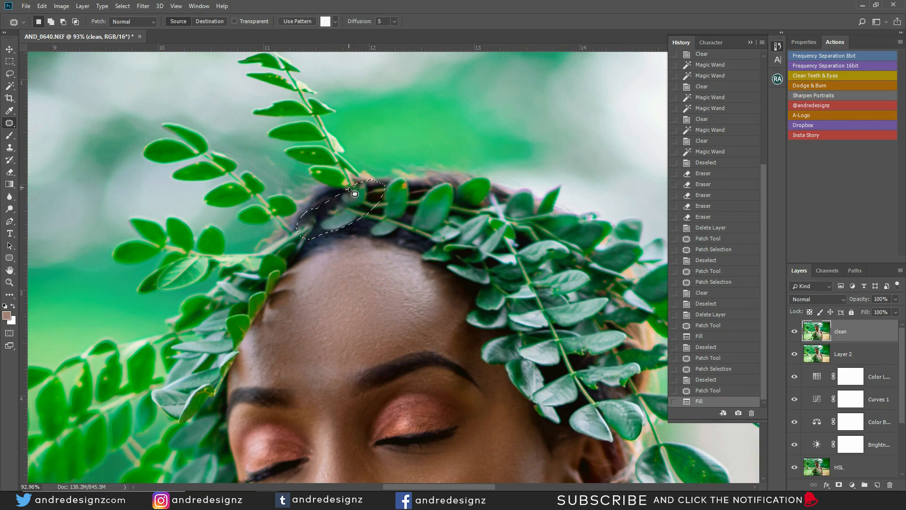
key("ctrl+d")
scroll(478, 182, "down", 5)
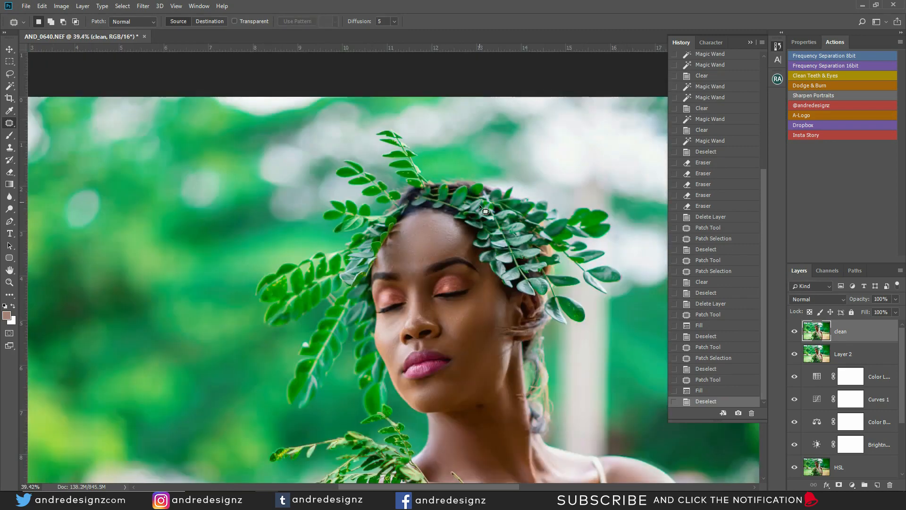
scroll(454, 204, "up", 6)
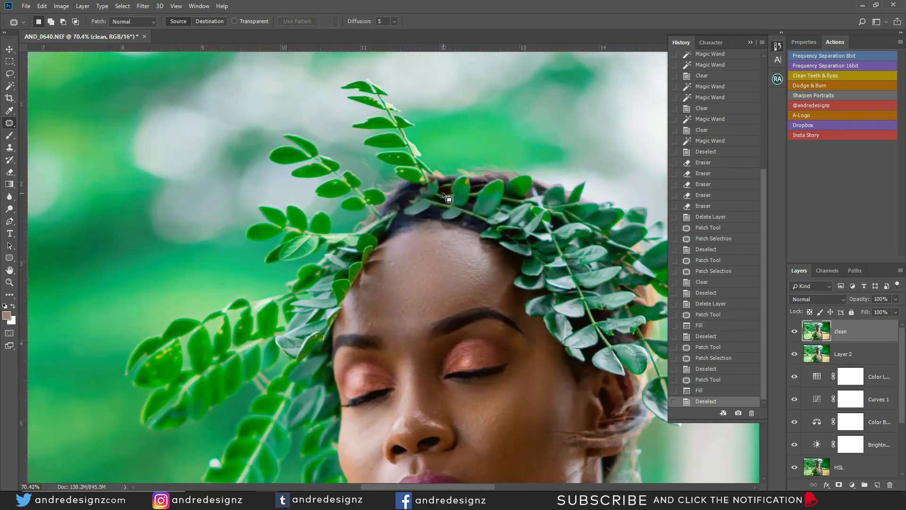
scroll(448, 198, "down", 8)
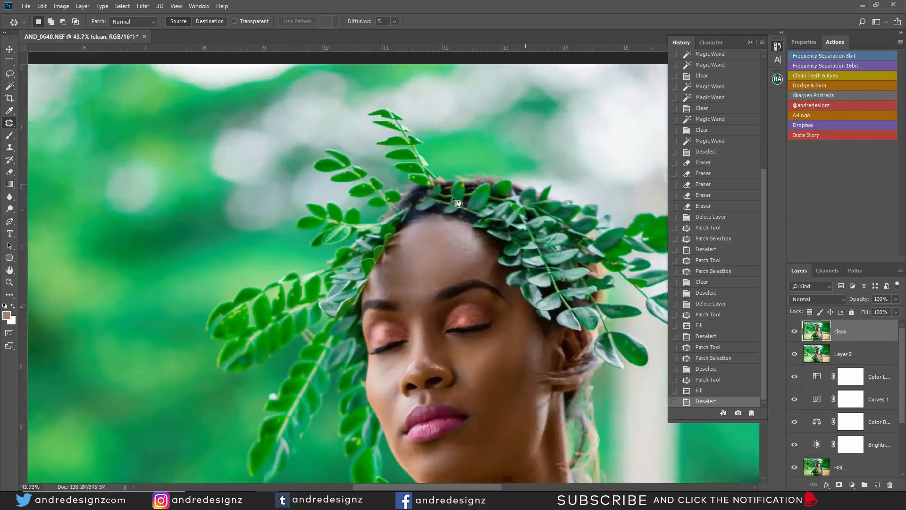
scroll(391, 112, "down", 1)
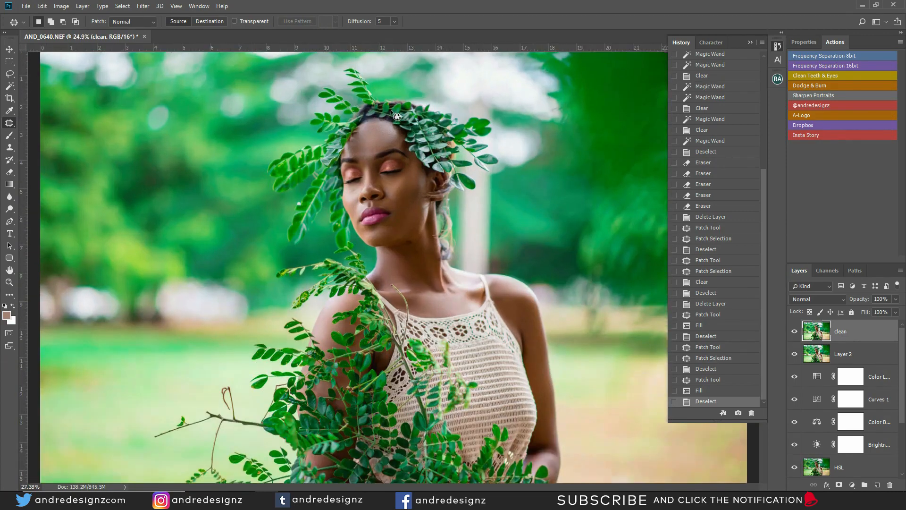
scroll(391, 113, "down", 2)
- Copy the upright leaf section at the top of the hairline to a new layer and move it over the filled stem area
scroll(389, 166, "up", 5)
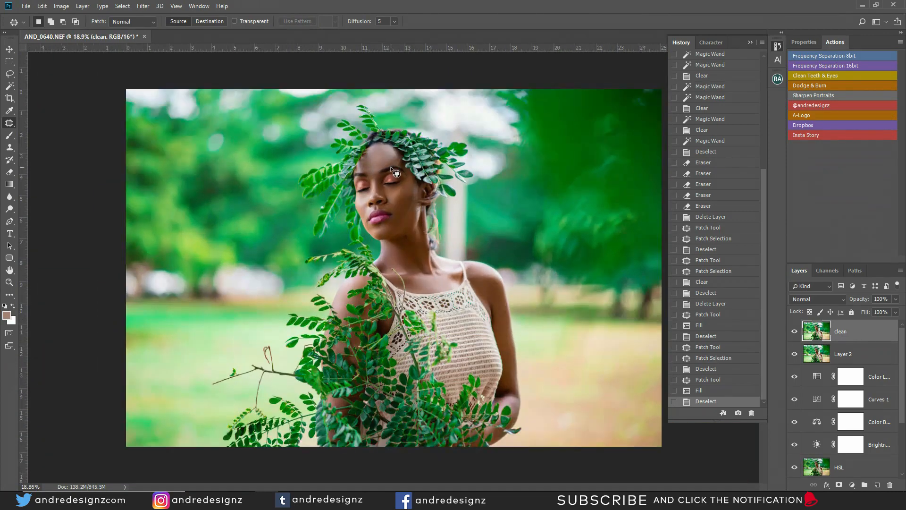
scroll(393, 161, "up", 4)
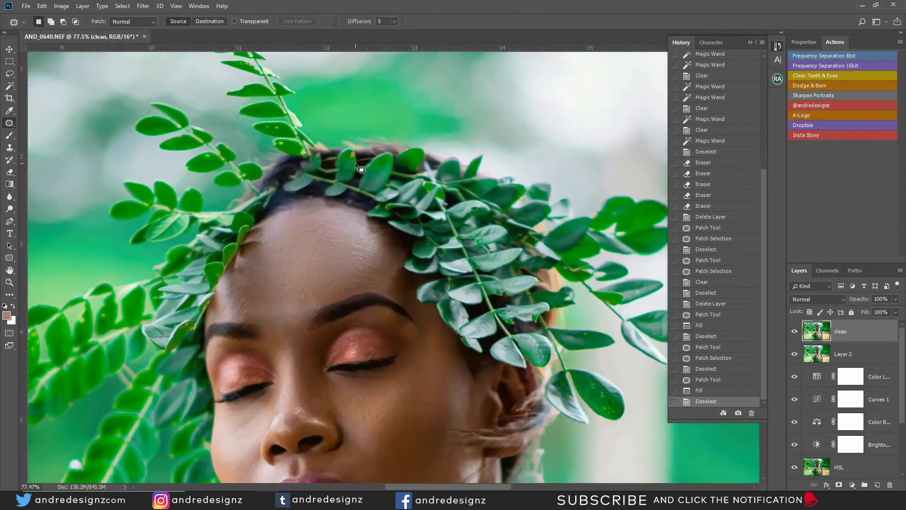
scroll(356, 165, "up", 1)
left_click_drag(349, 139, 321, 168)
mouse_move(365, 205)
left_mouse_down()
mouse_move(369, 166)
mouse_move(349, 139)
left_mouse_up()
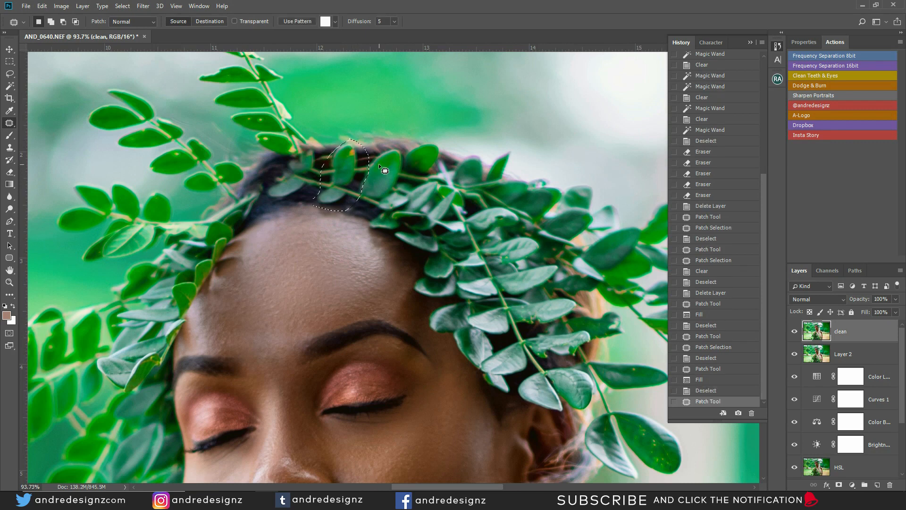
key("ctrl+j")
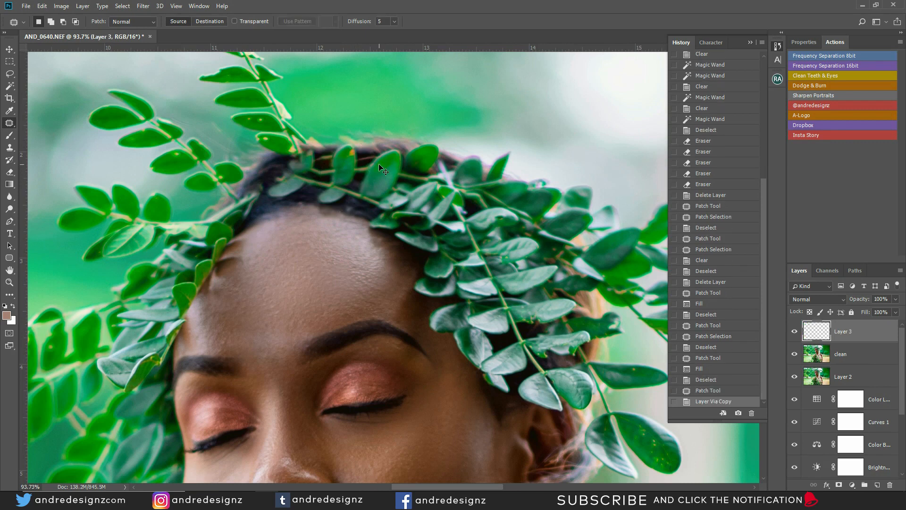
key("ctrl+t")
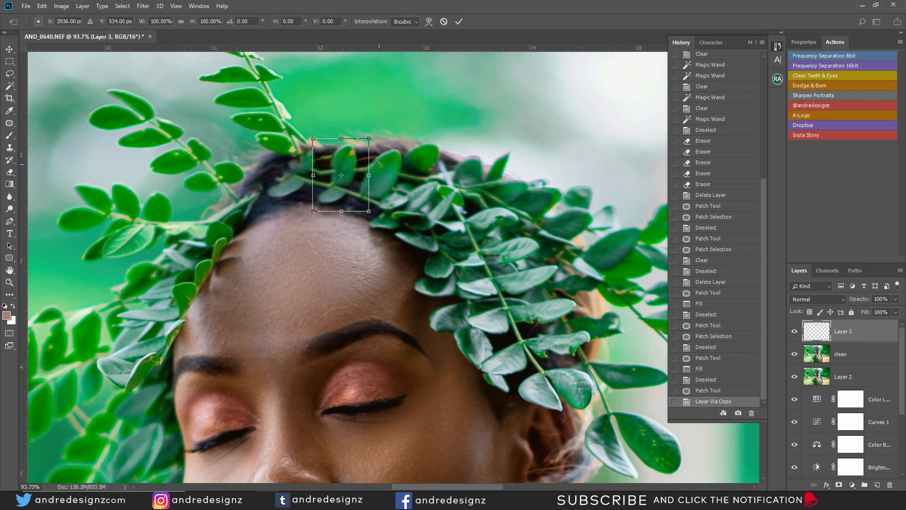
left_click_drag(322, 196, 270, 194)
key("Return")
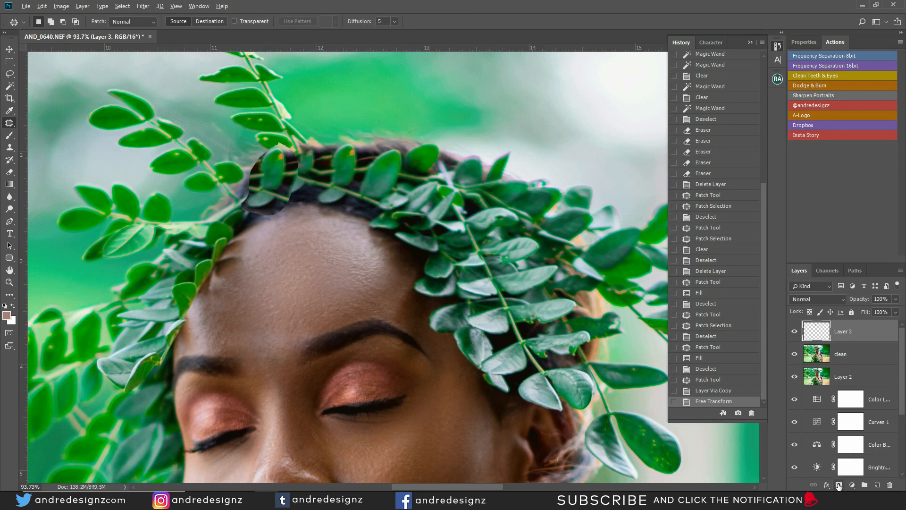
- Add a black mask to the copied leaf layer and set the Brush flow to 84%
left_click(839, 485, "alt")
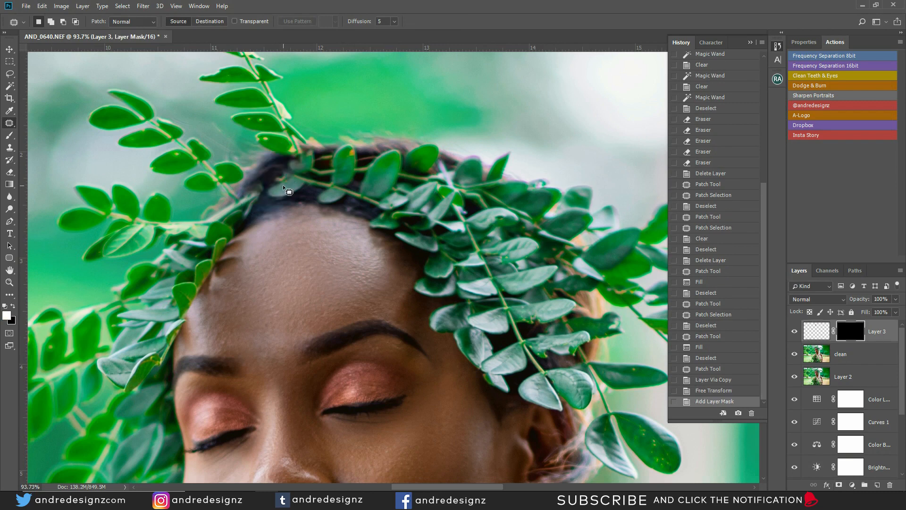
key("b")
left_click(273, 23)
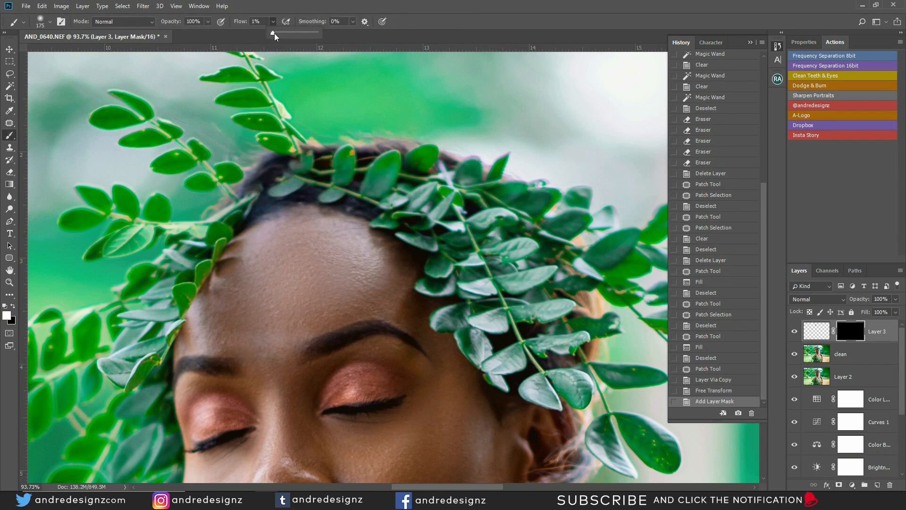
left_click_drag(301, 33, 311, 32)
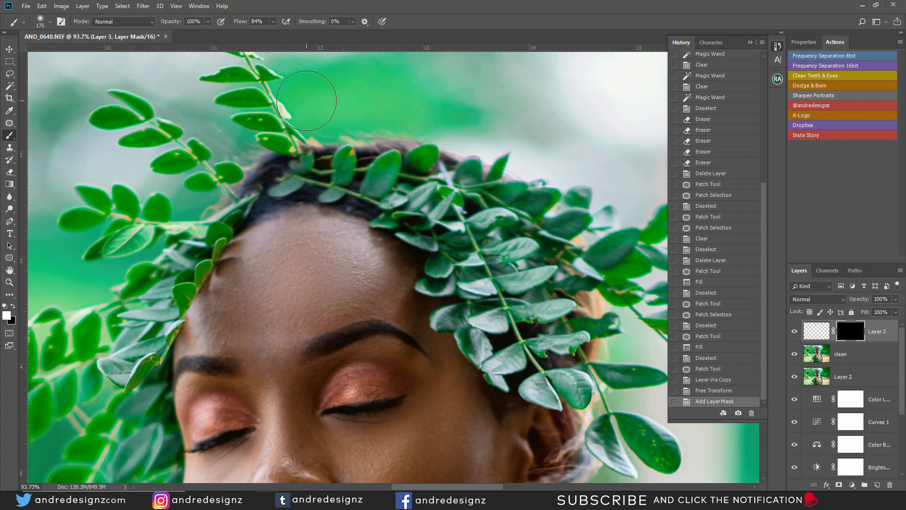
- Reveal the copied leaves over the filled hair area by painting white on the mask with a 70 px soft round brush
key("bracketleft")
key("bracketleft")
left_click_drag(276, 184, 268, 181)
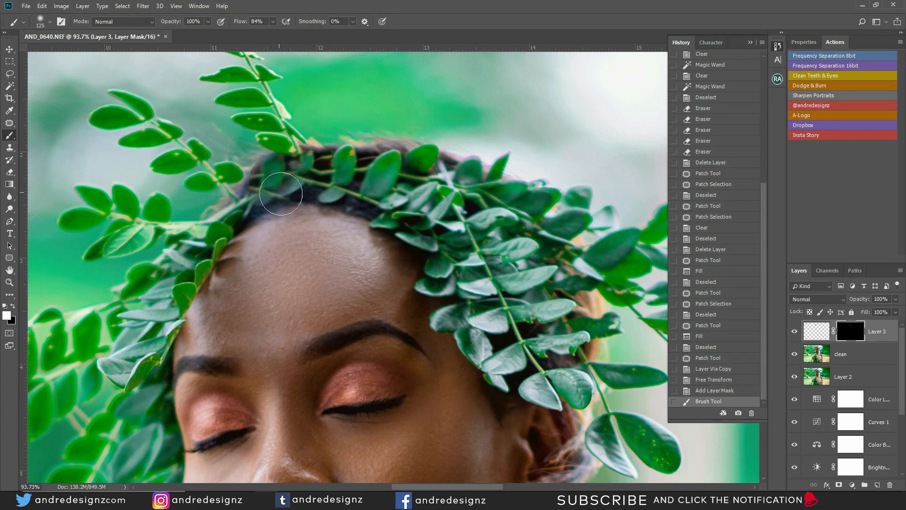
key("ctrl+z")
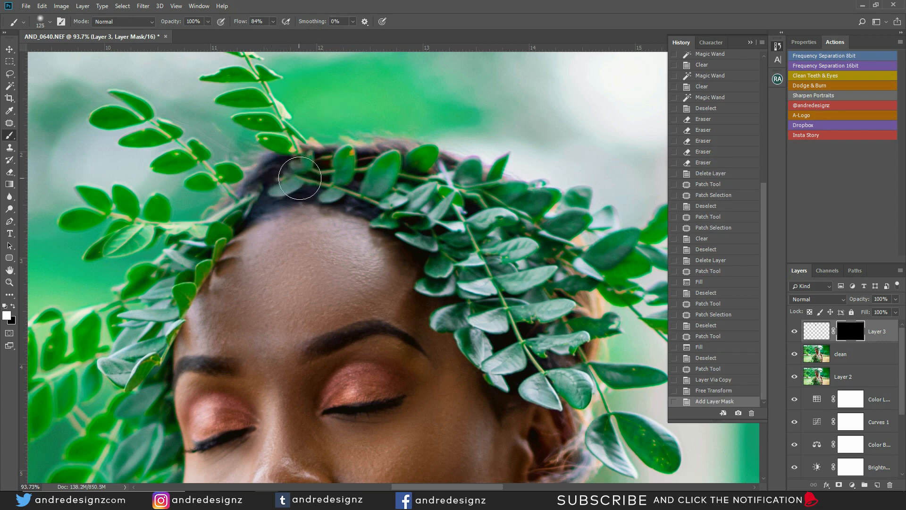
key("bracketleft")
key("bracketleft")
key("bracketleft")
key("bracketleft")
mouse_move(280, 186)
left_mouse_down()
mouse_move(275, 176)
mouse_move(281, 179)
left_mouse_up()
right_click(283, 178)
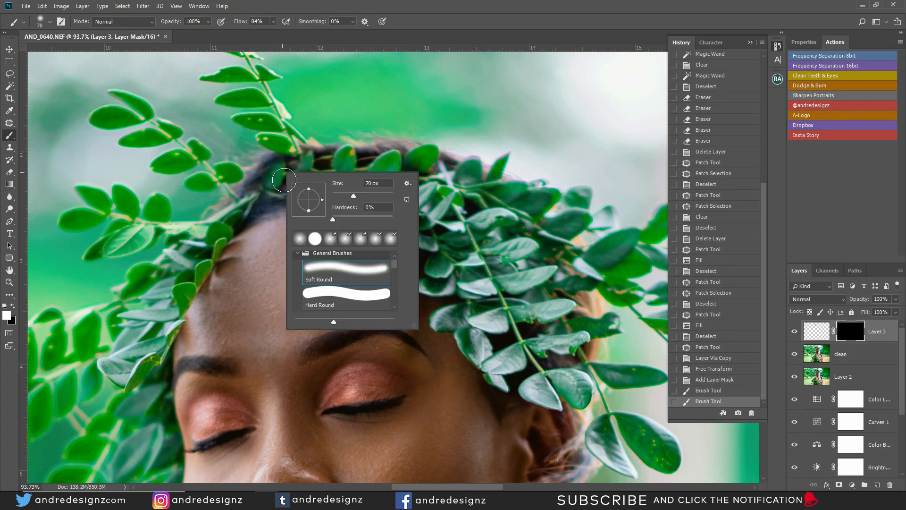
left_click(415, 15)
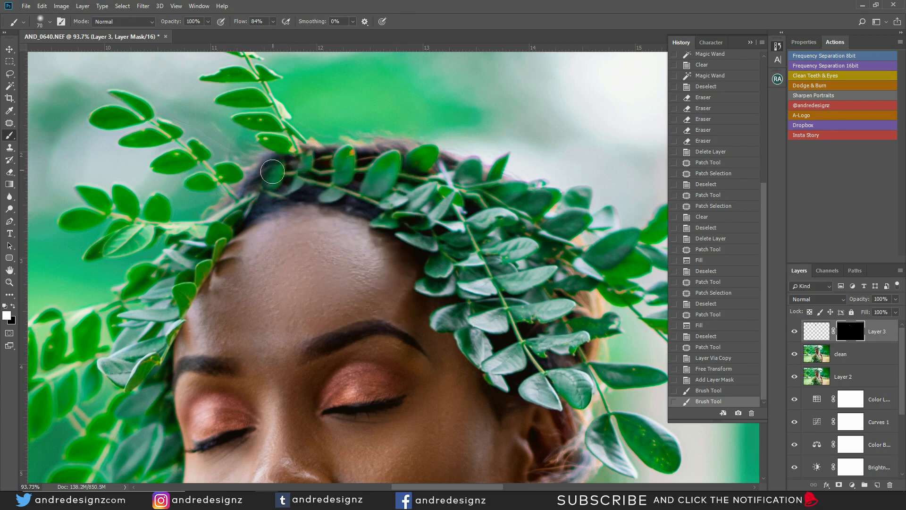
mouse_move(263, 176)
left_mouse_down()
mouse_move(264, 201)
mouse_move(280, 192)
mouse_move(284, 172)
mouse_move(273, 197)
mouse_move(294, 180)
mouse_move(287, 190)
mouse_move(280, 180)
mouse_move(251, 188)
mouse_move(261, 207)
left_mouse_up()
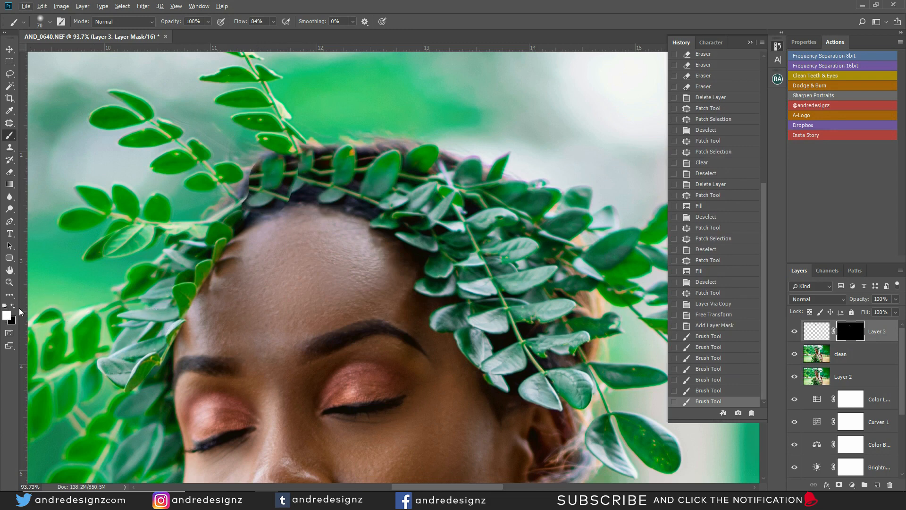
left_click(95, 265)
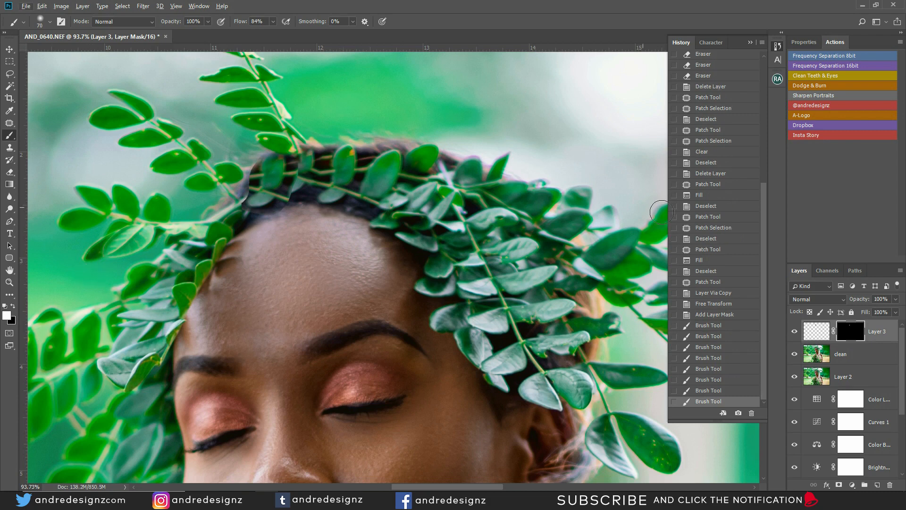
- Paint black on the mask around the copied leaves' edges, reducing the brush to 45 px, to blend them into the hair and wreath
key("x")
mouse_move(245, 172)
left_mouse_down()
mouse_move(235, 207)
mouse_move(273, 221)
left_mouse_up()
key("bracketleft")
key("bracketleft")
key("bracketleft")
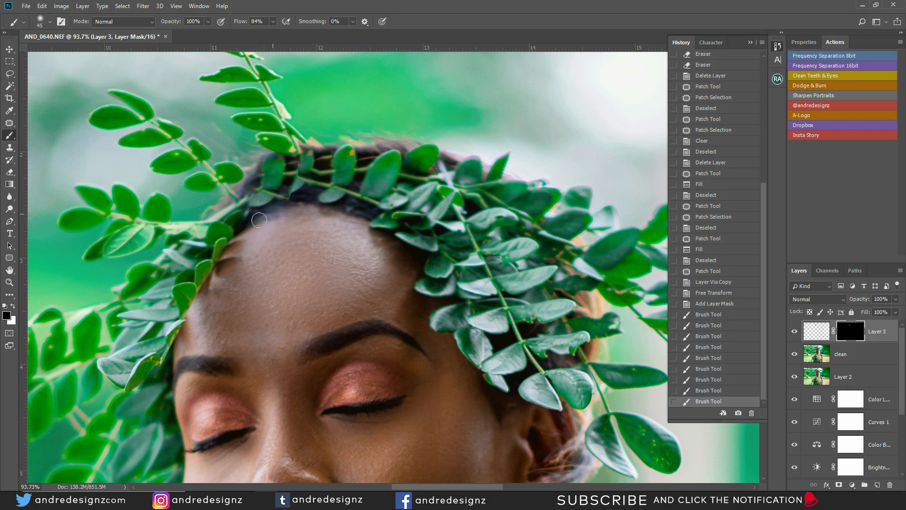
left_click_drag(303, 157, 289, 178)
left_click_drag(230, 189, 228, 208)
left_click_drag(286, 211, 241, 249)
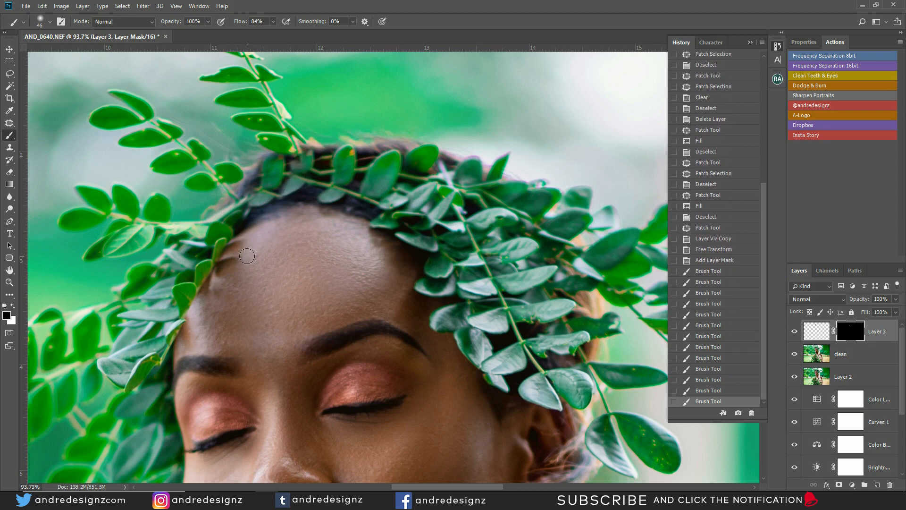
scroll(347, 216, "down", 10)
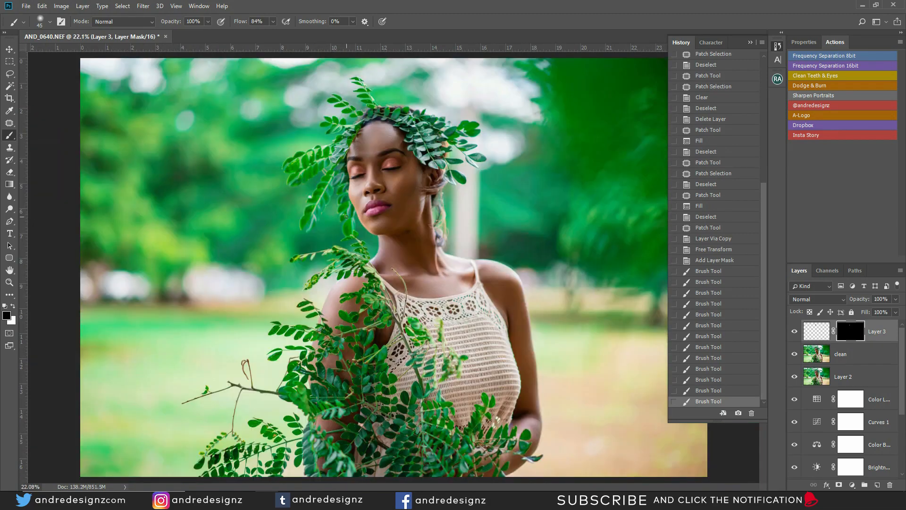
- Stamp all visible layers into a new layer above Layer 3 and duplicate the stamped layer
scroll(379, 193, "down", 3)
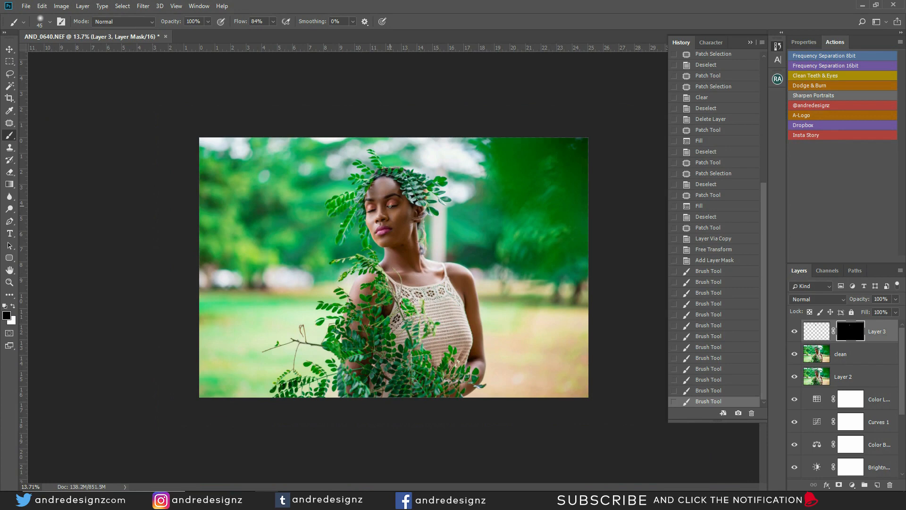
scroll(390, 206, "up", 5)
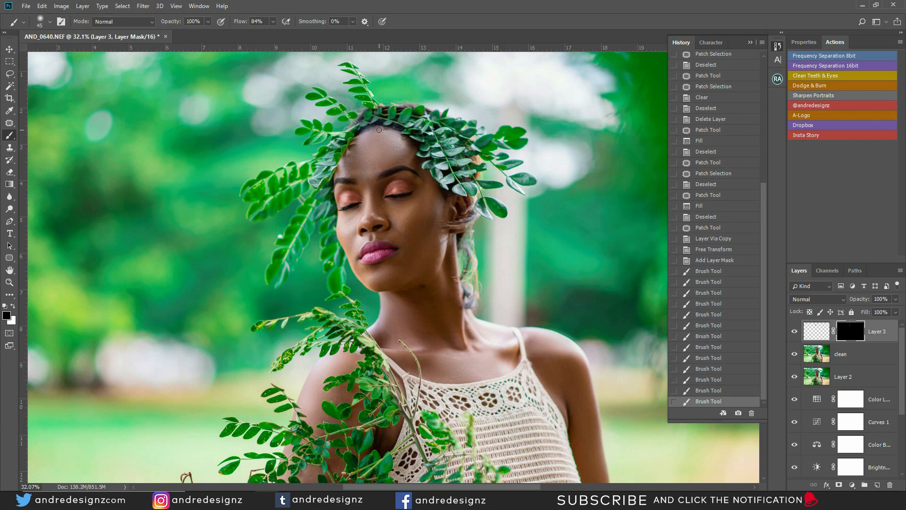
scroll(392, 117, "up", 1)
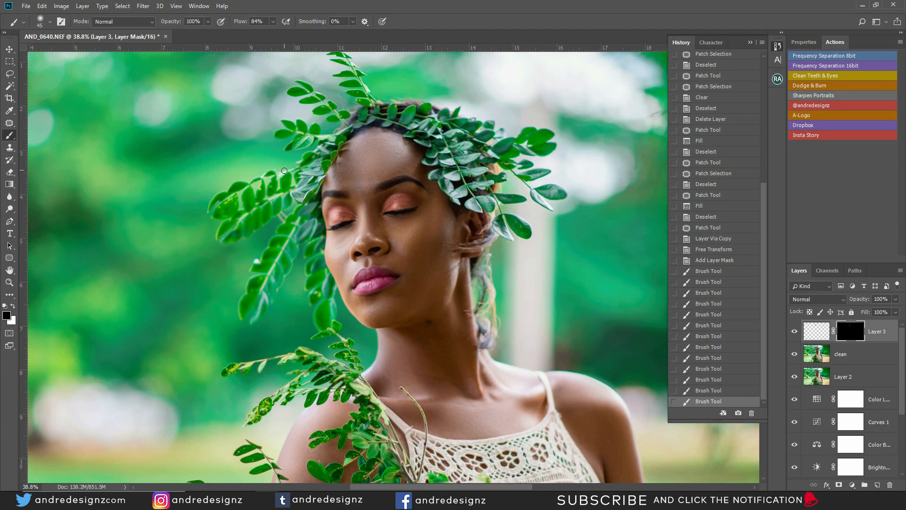
scroll(284, 173, "down", 3)
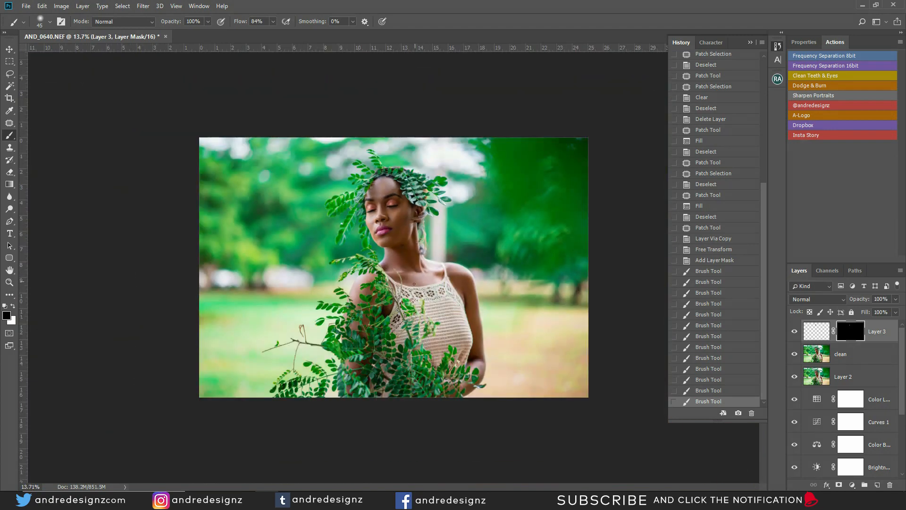
scroll(409, 281, "up", 7)
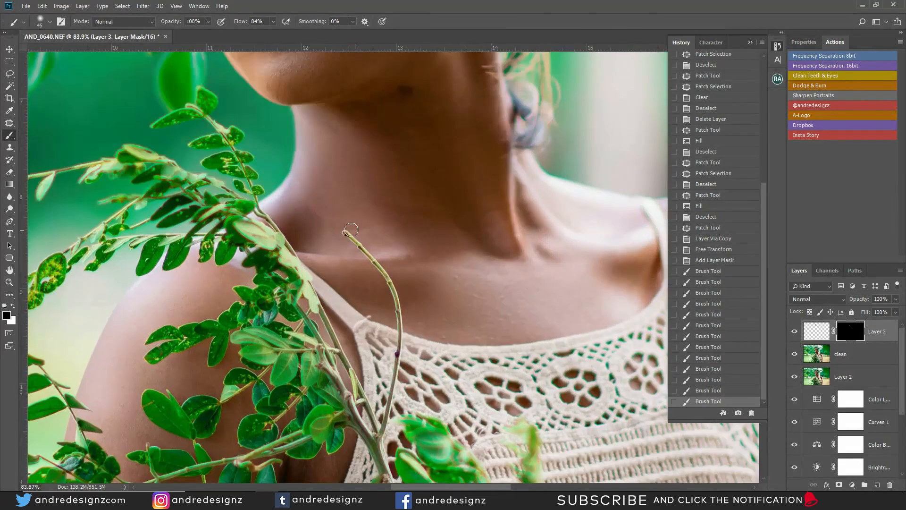
left_click(874, 337)
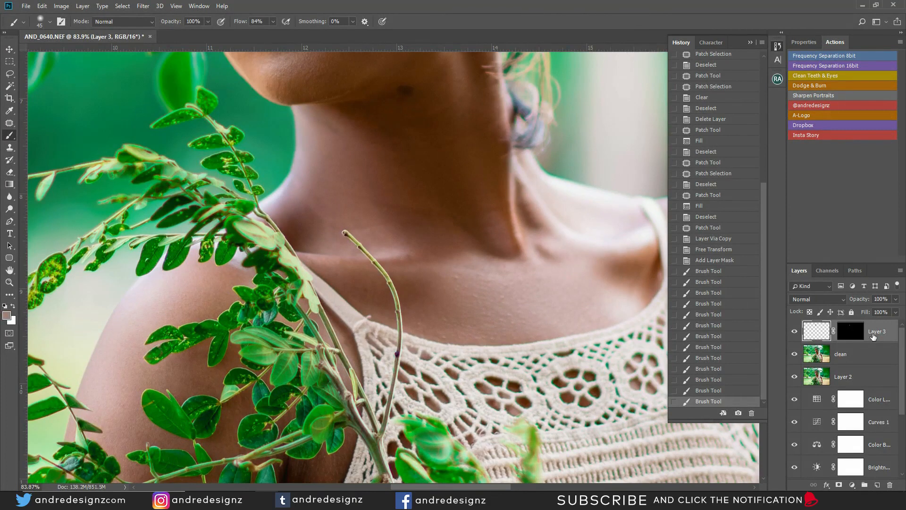
key("ctrl+shift+alt+e")
key("ctrl+j")
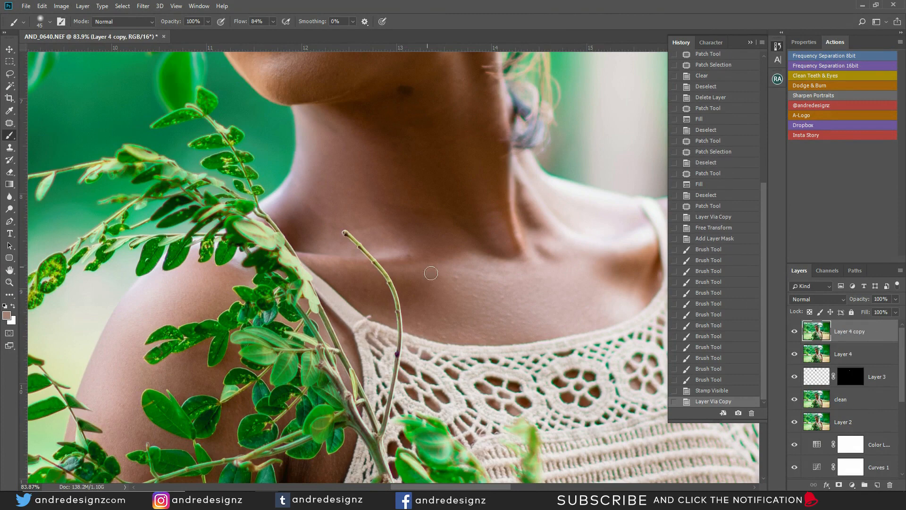
- Remove the thin twig crossing the neck and chest skin with a 60 px content-aware Spot Healing Brush
left_click_drag(321, 246, 305, 265)
key("ctrl+z")
left_click(9, 124)
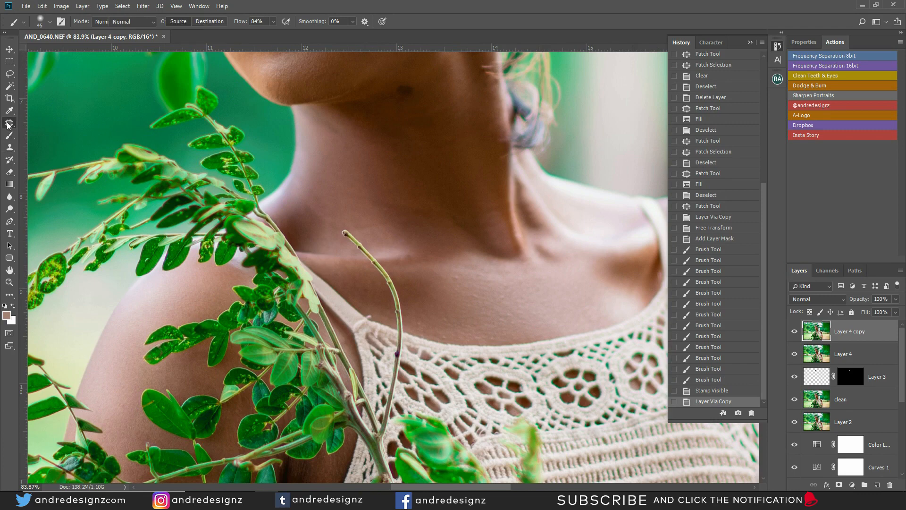
right_click(9, 124)
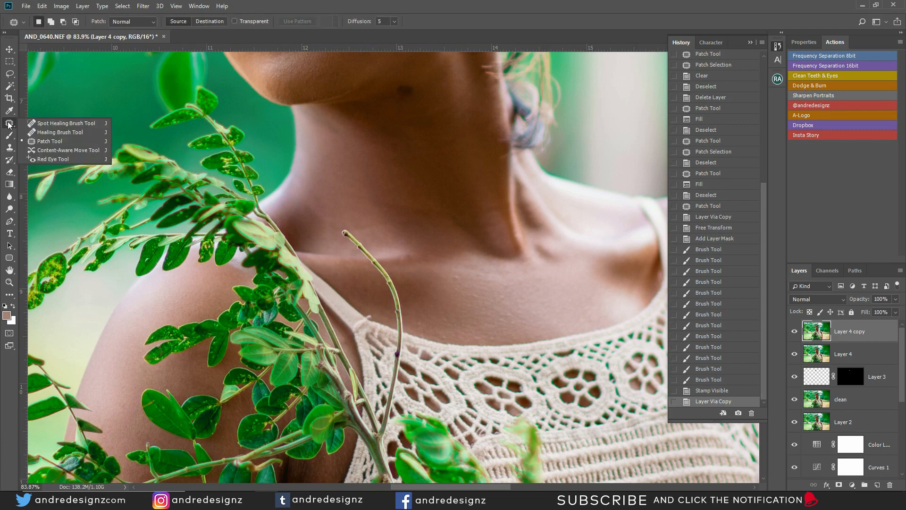
left_click(52, 124)
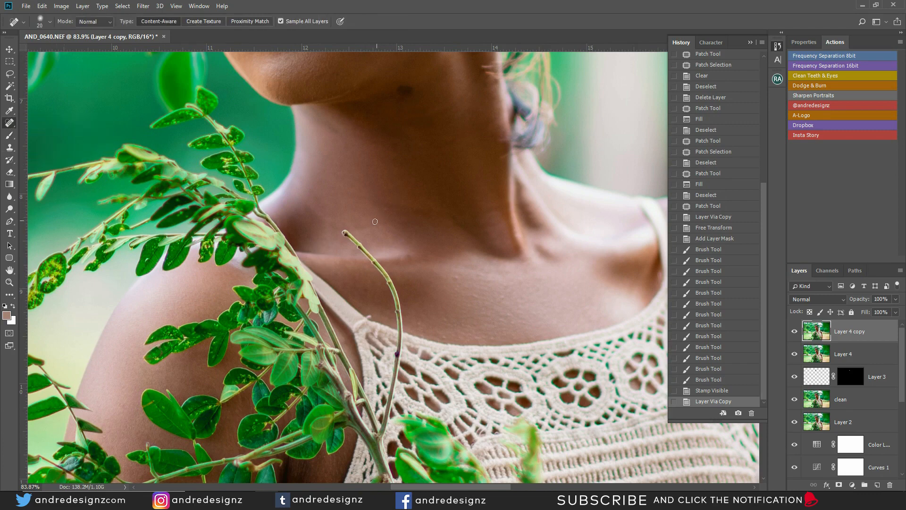
key("bracketright")
key("bracketright")
key("bracketright")
key("bracketright")
left_click_drag(344, 229, 374, 258)
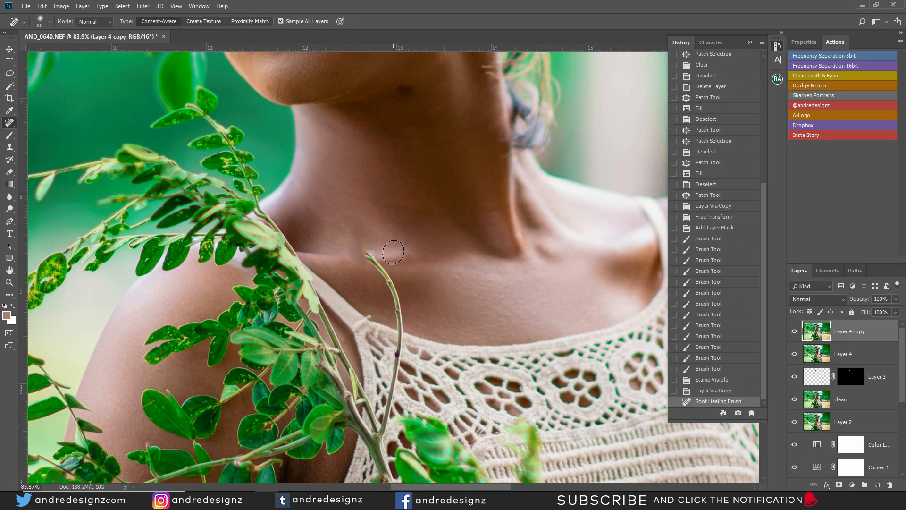
key("ctrl+z")
key("bracketleft")
key("bracketleft")
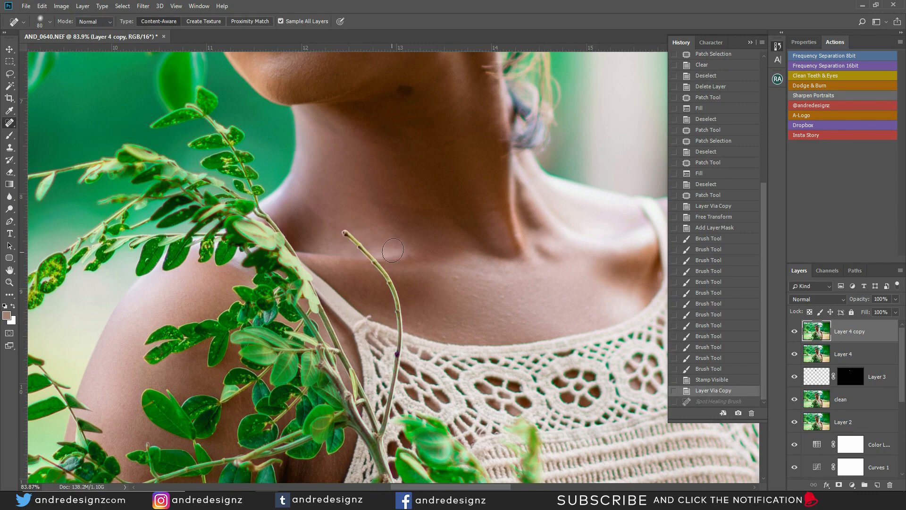
mouse_move(344, 231)
left_mouse_down()
mouse_move(385, 236)
mouse_move(370, 255)
mouse_move(401, 330)
left_mouse_up()
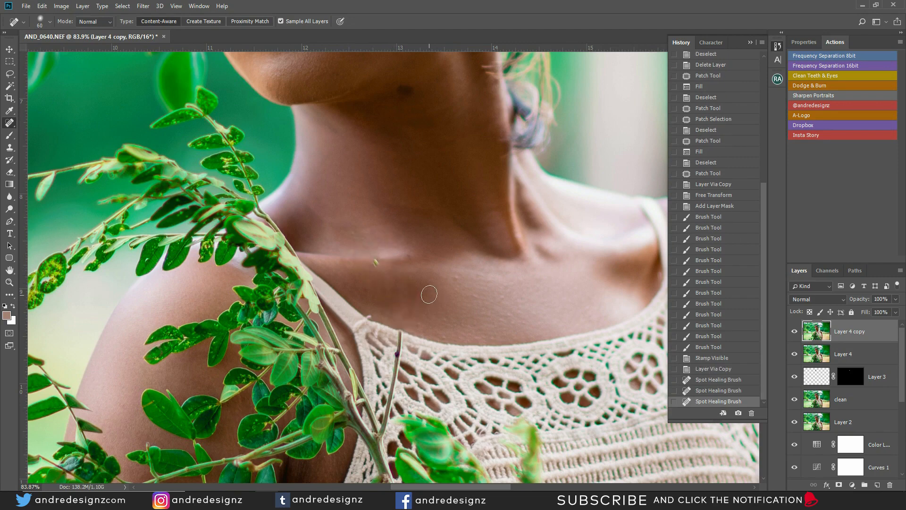
- Heal the leftover twig spot on the collarbone and the marks on the upper chest and lower neck
key("p")
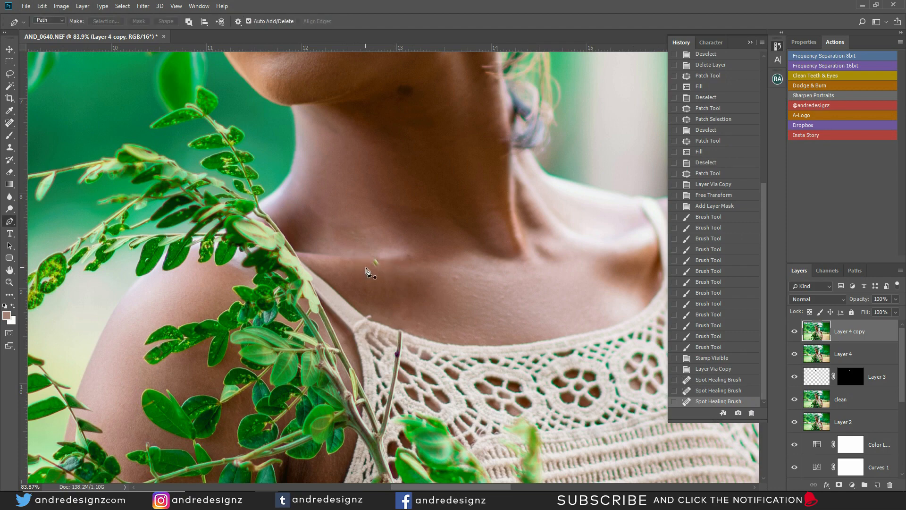
key("j")
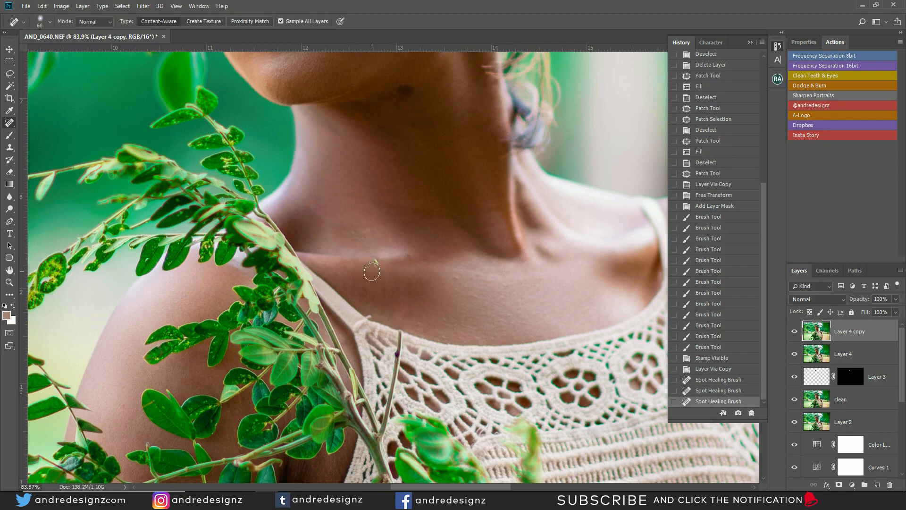
left_click_drag(375, 263, 417, 270)
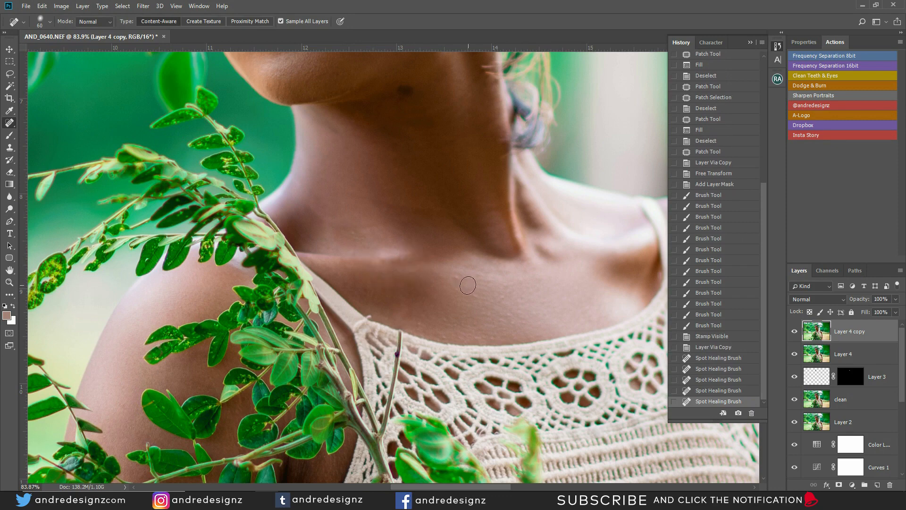
left_click(456, 279)
left_click_drag(355, 227, 355, 251)
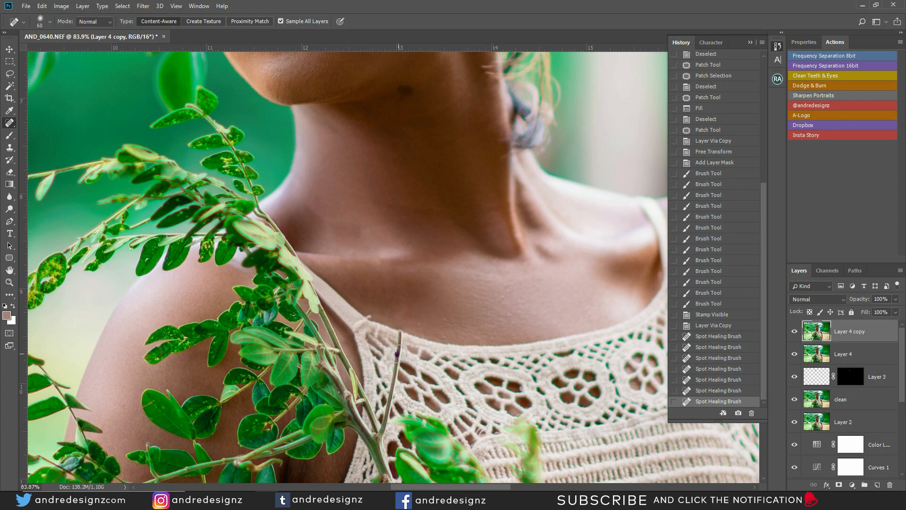
- Heal away the rest of the twig over the crochet top, reducing the Spot Healing Brush to 25 px
key("bracketleft")
left_click(400, 353)
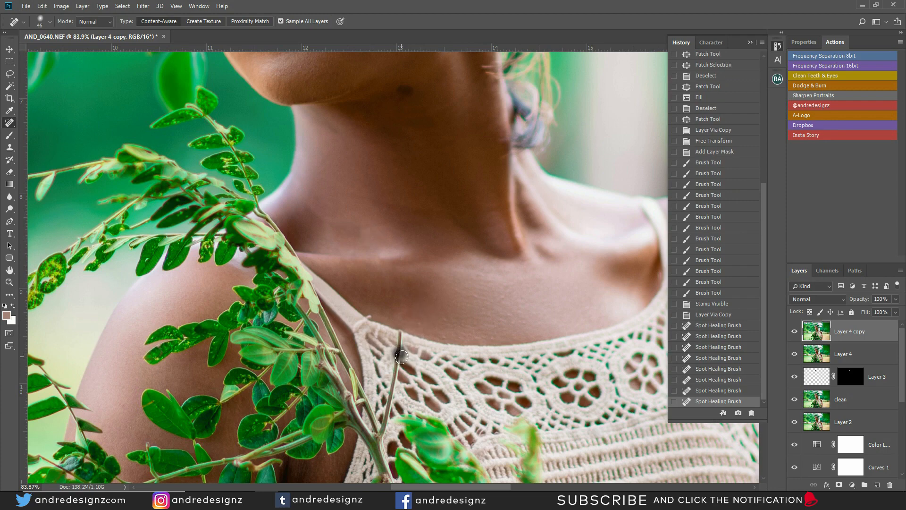
left_click(404, 349)
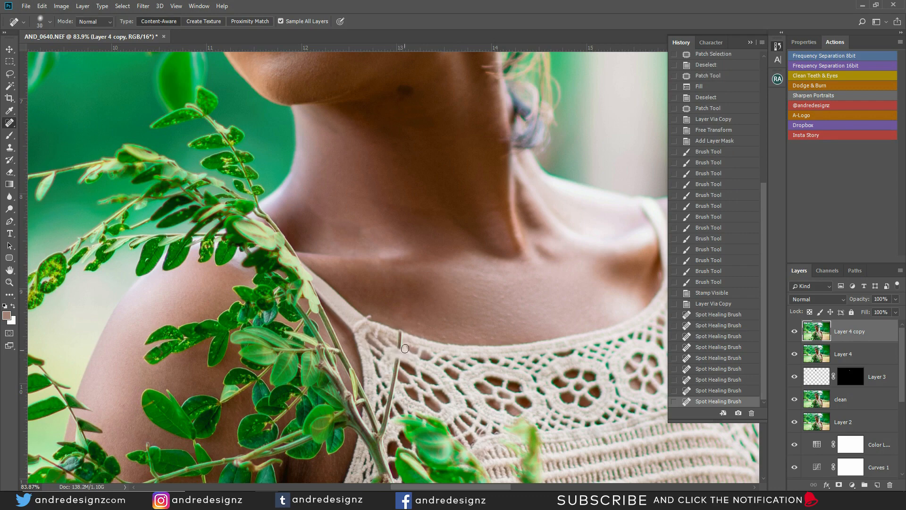
left_click(401, 347)
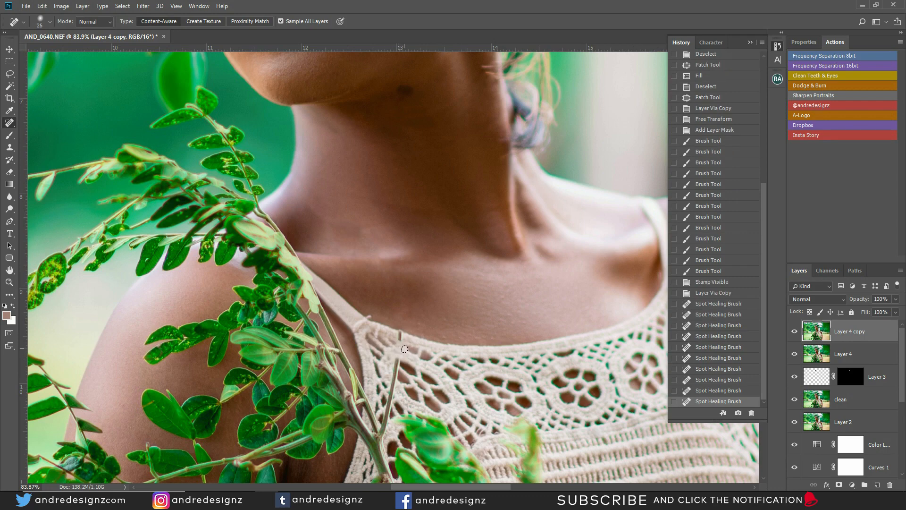
left_click(401, 335)
left_click(401, 335)
left_click(400, 333)
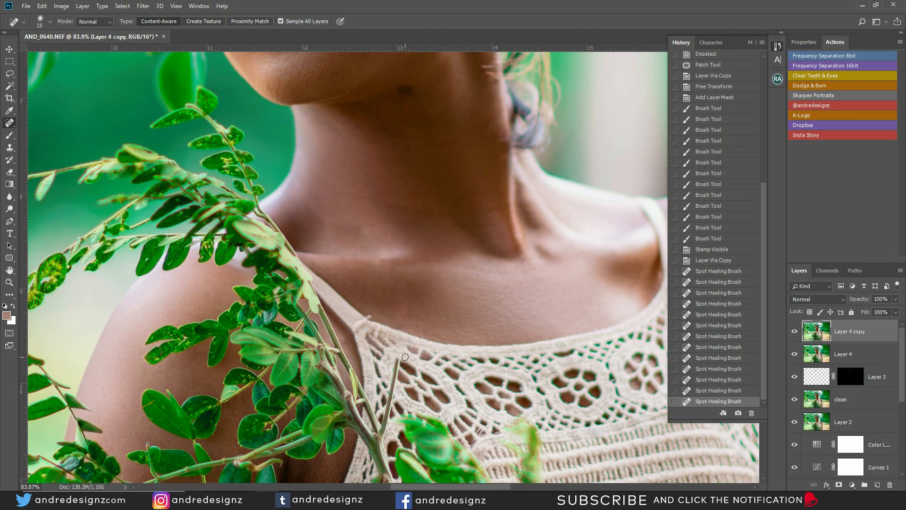
left_click(400, 360)
left_click_drag(397, 364, 387, 435)
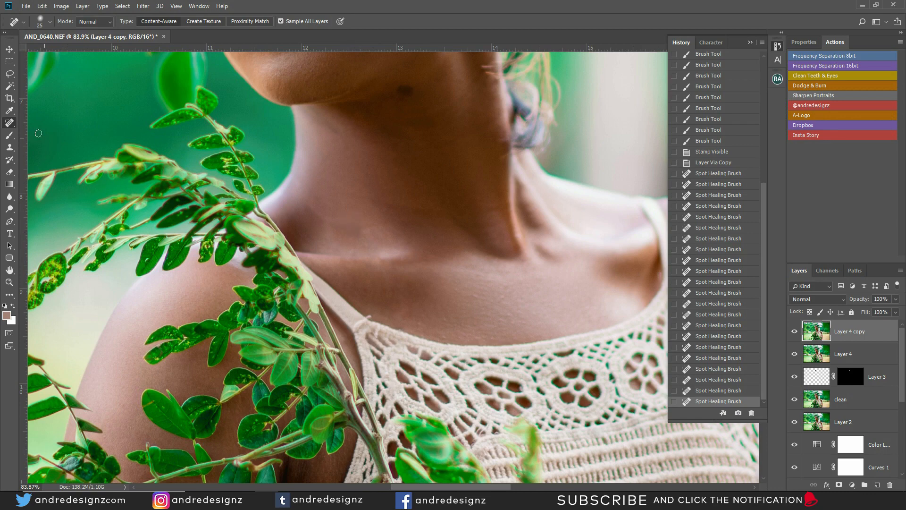
- Even out the blemishes and healing marks on the lower neck and along the collarbone with the Patch Tool
right_click(10, 123)
left_click(45, 144)
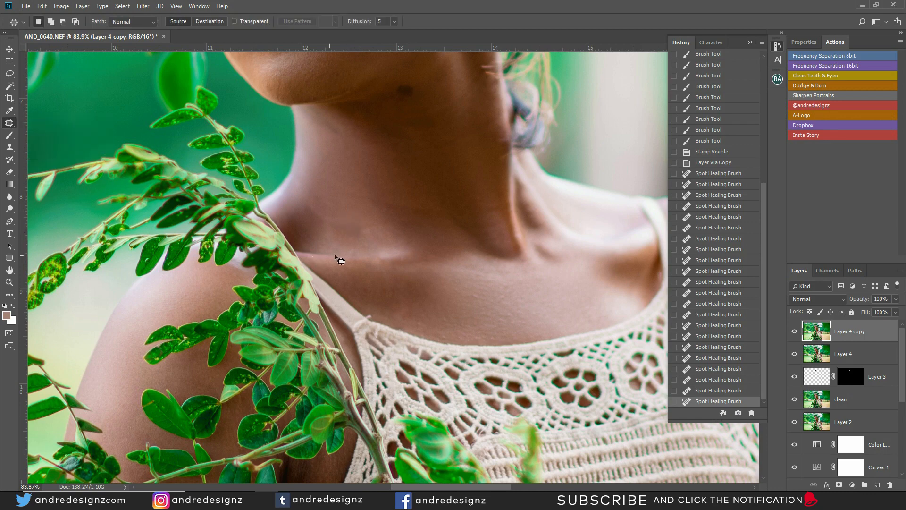
left_click_drag(378, 254, 368, 185)
key("ctrl+d")
mouse_move(316, 203)
left_mouse_down()
mouse_move(326, 213)
mouse_move(344, 189)
left_mouse_up()
left_click_drag(391, 253, 415, 257)
left_click_drag(415, 258, 439, 270)
key("ctrl+d")
left_click(390, 251)
mouse_move(384, 255)
left_mouse_down()
mouse_move(384, 242)
mouse_move(380, 267)
mouse_move(405, 268)
left_mouse_up()
key("ctrl+d")
key("ctrl+d")
left_click_drag(405, 267, 343, 265)
key("ctrl+d")
left_click_drag(341, 267, 363, 272)
key("ctrl+d")
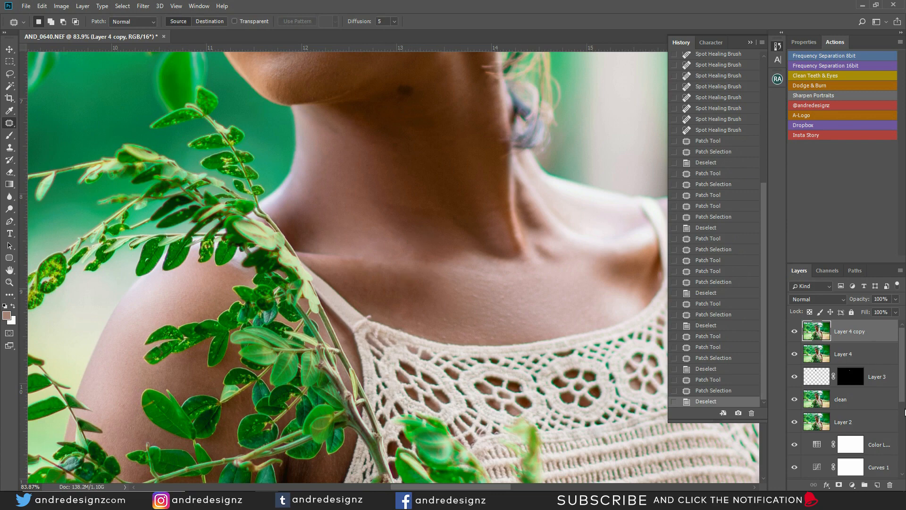
- Run the Frequency Separation 16bit action from the Background layer and bring the FS for 16-bit Images group to the front
left_click_drag(902, 397, 902, 472)
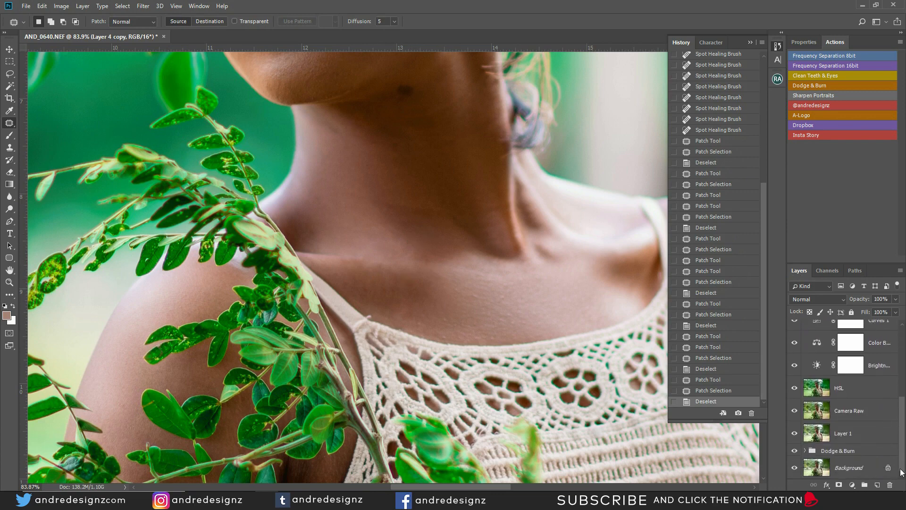
left_click(871, 473)
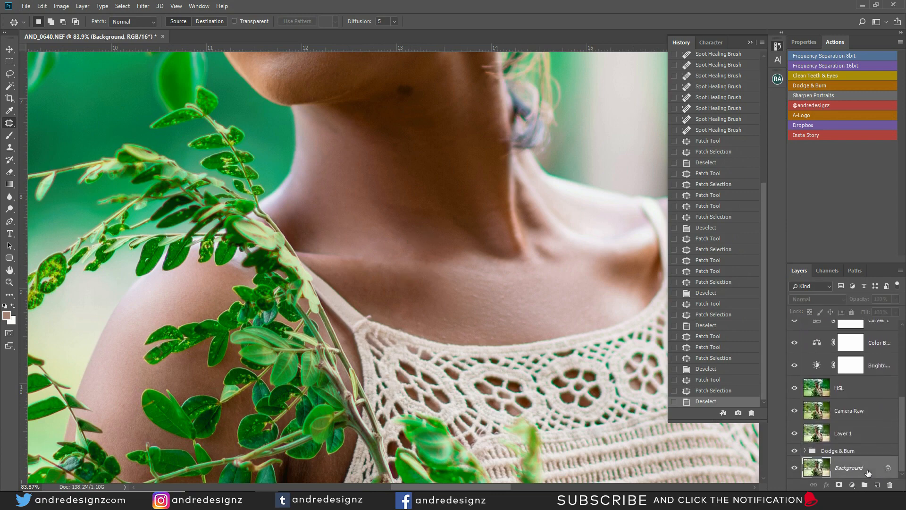
left_click(845, 66)
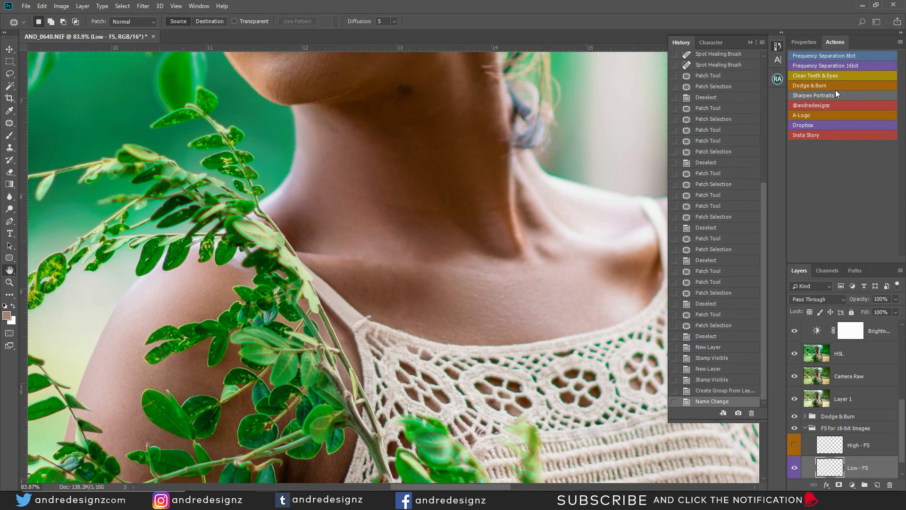
key("Return")
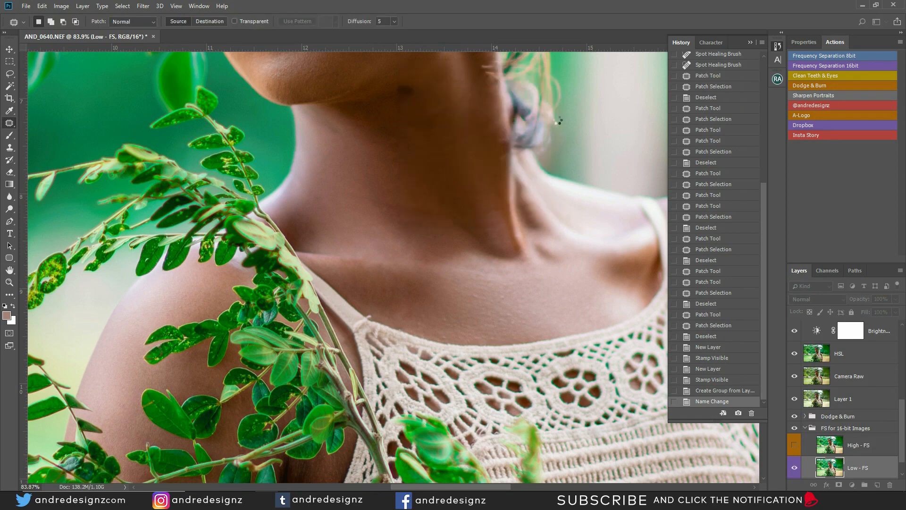
left_click(852, 429)
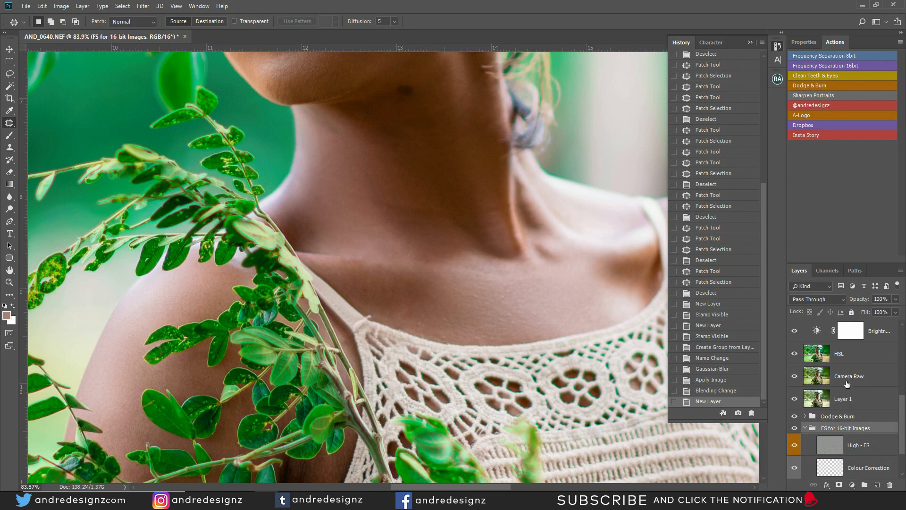
key("ctrl+shift+bracketright")
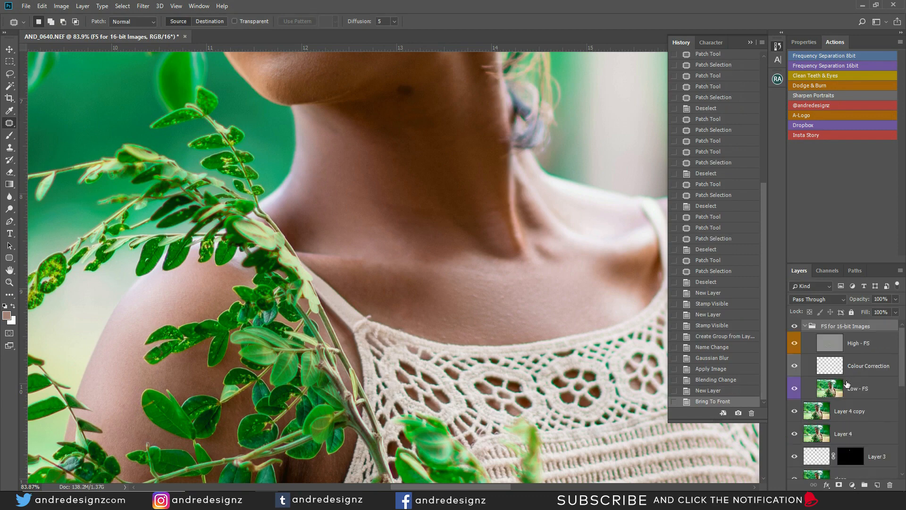
- Smooth the skin tones of the chest and neck on the Low - FS layer with a 125 px Mixer Brush
left_click(825, 389)
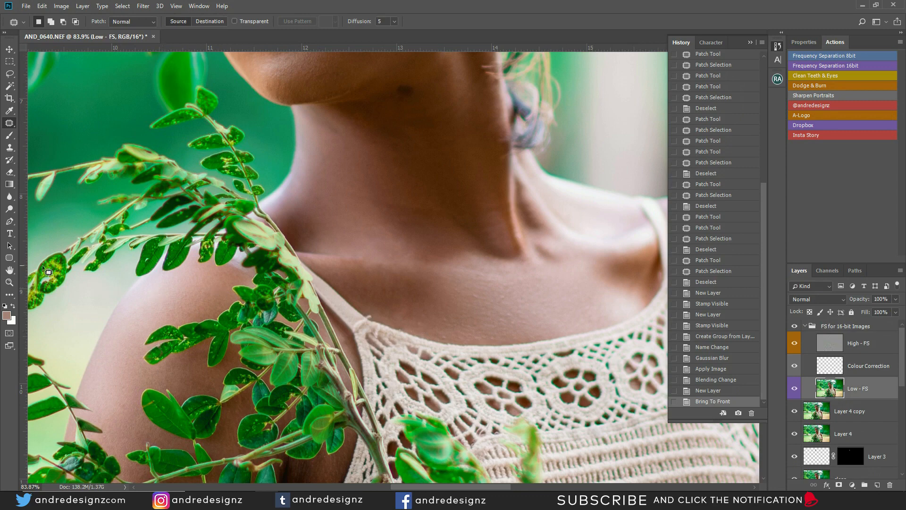
key("b")
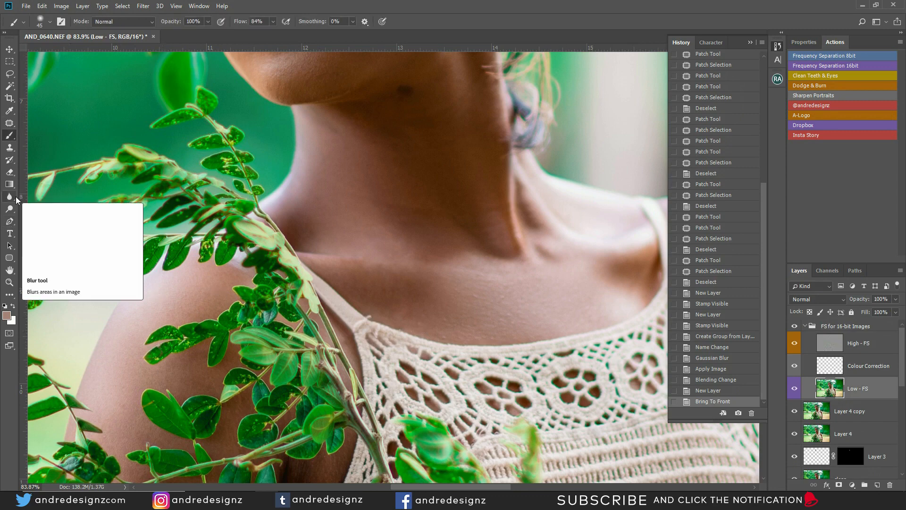
key("shift+b")
key("shift+b")
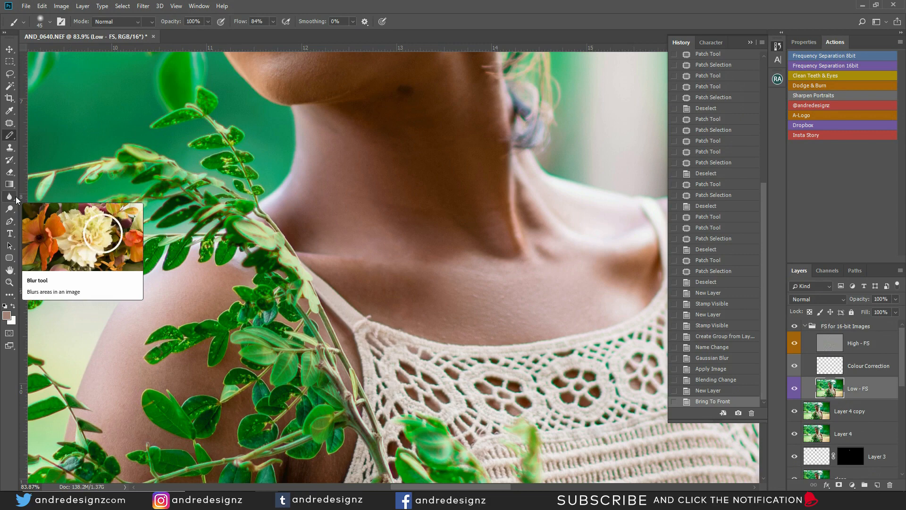
key("shift+b")
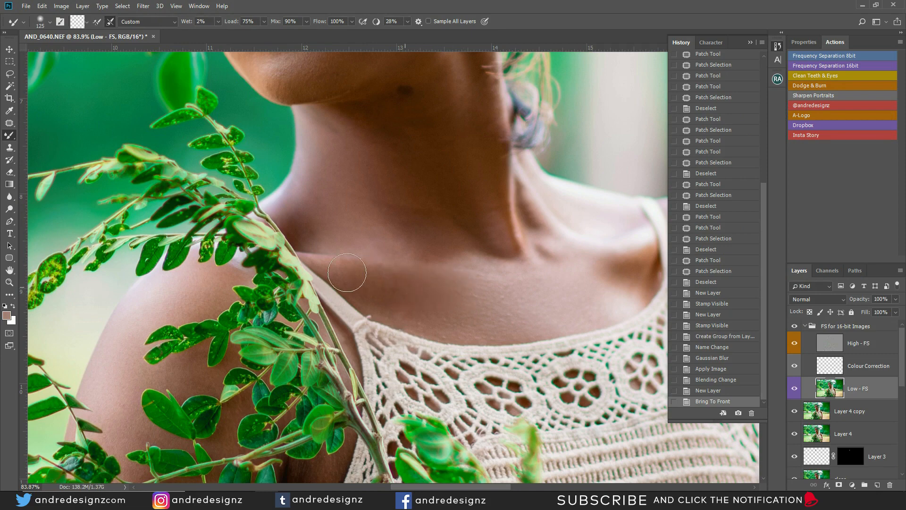
left_click_drag(415, 302, 456, 323)
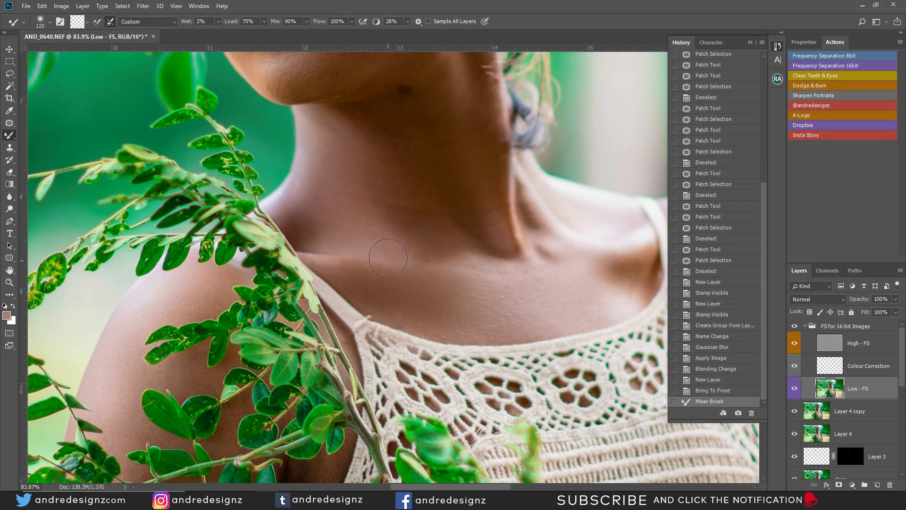
left_click_drag(437, 257, 432, 248)
left_click_drag(407, 208, 414, 192)
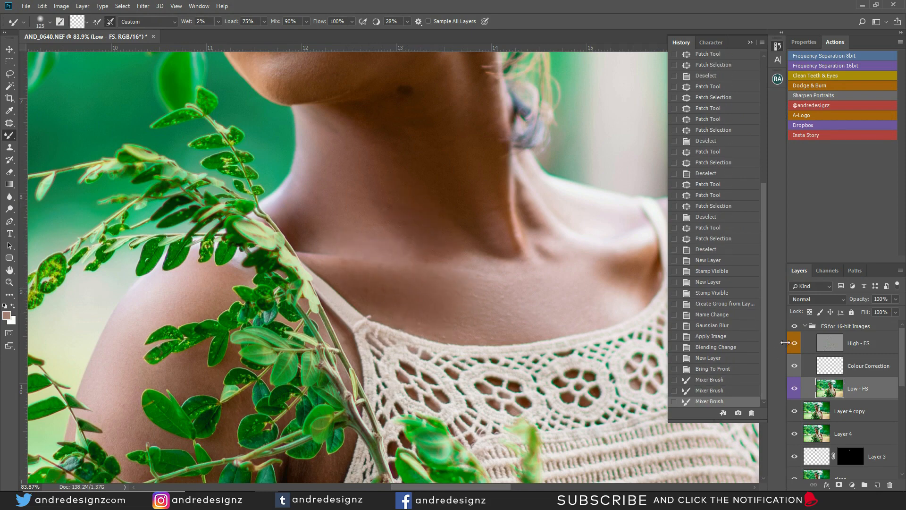
left_click(795, 327)
mouse_move(476, 263)
left_mouse_down()
mouse_move(455, 247)
mouse_move(426, 245)
left_mouse_up()
left_click_drag(330, 117, 351, 210)
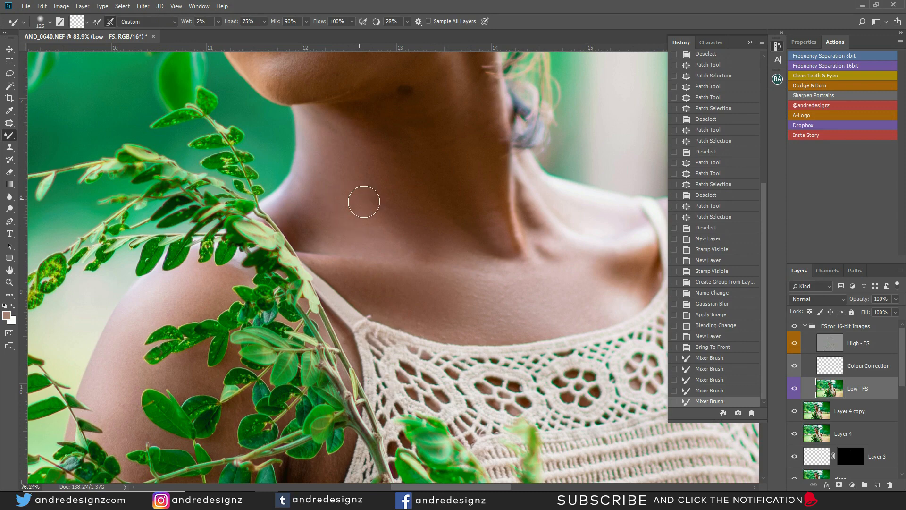
scroll(414, 202, "down", 7)
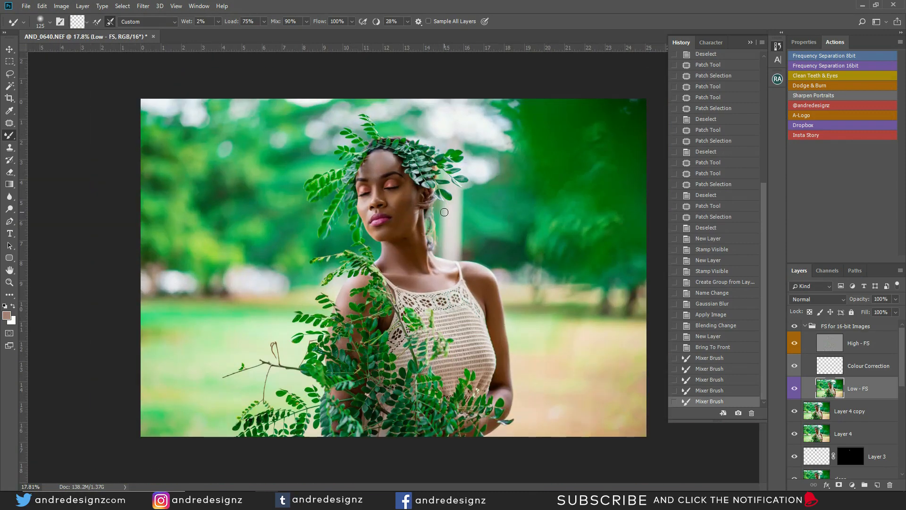
scroll(379, 272, "up", 1)
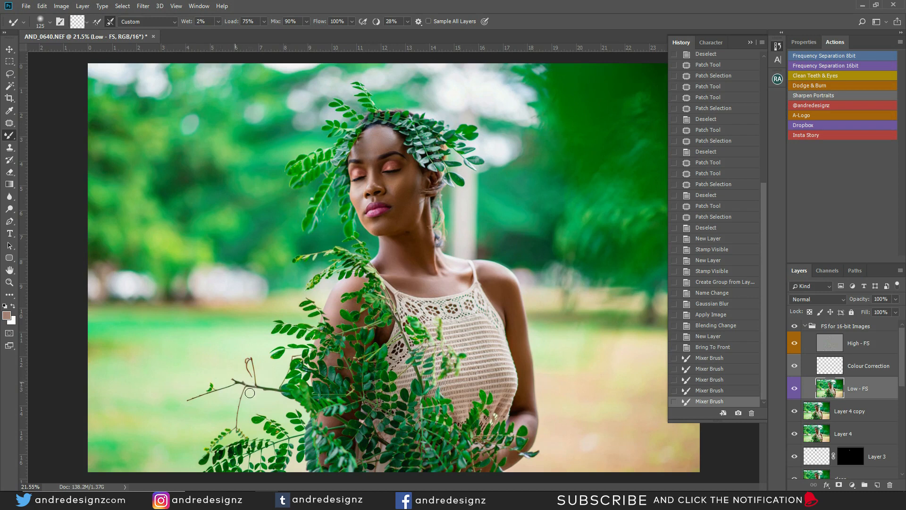
scroll(248, 396, "down", 1)
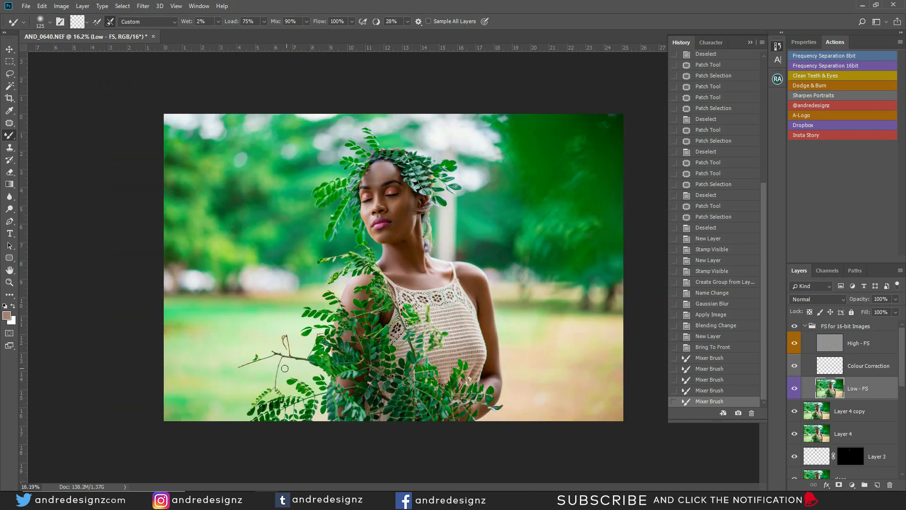